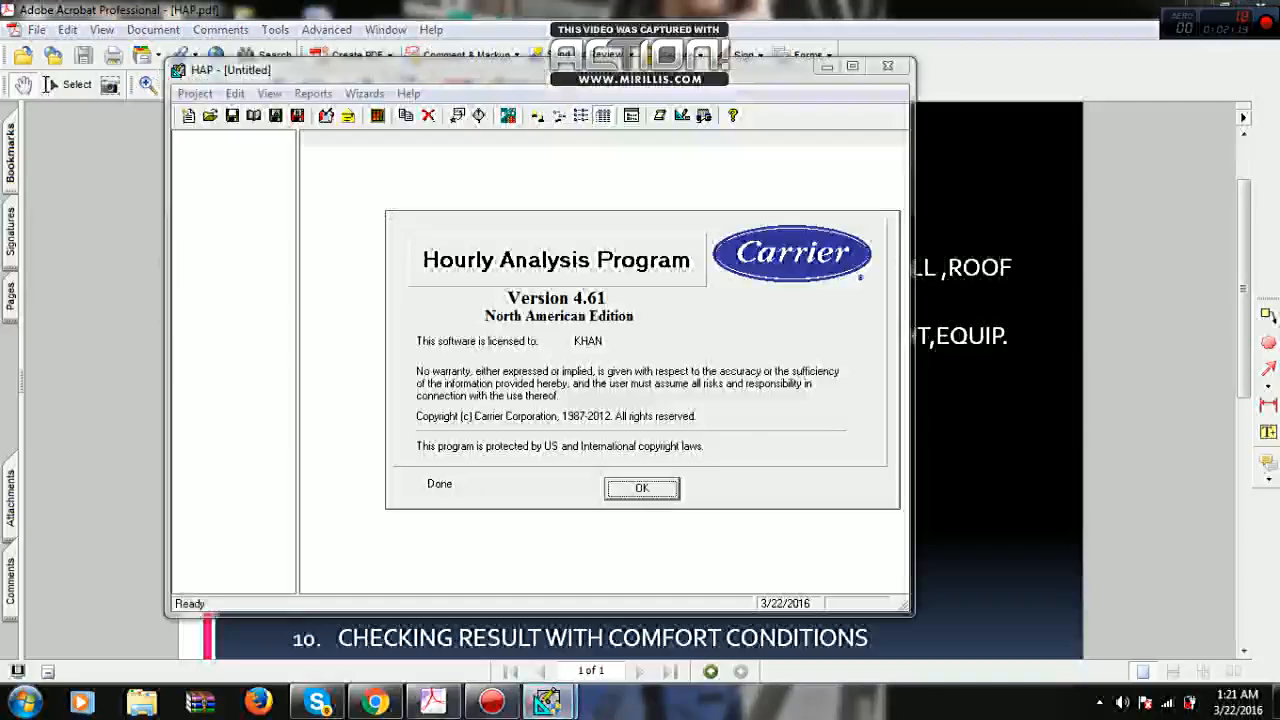
- Switch to the Hourly Analysis Program and create a new project
left_click(548, 702)
left_click(548, 702)
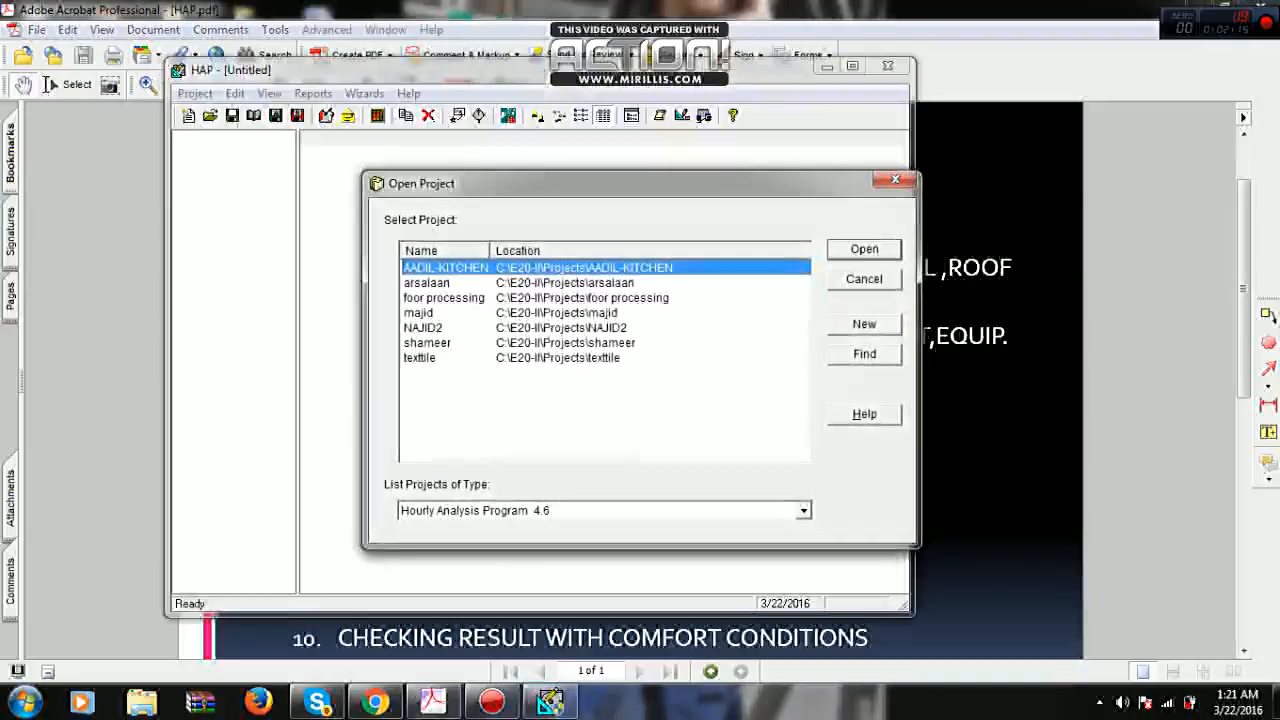
mouse_move(551, 191)
left_mouse_down()
mouse_move(340, 194)
mouse_move(539, 187)
left_mouse_up()
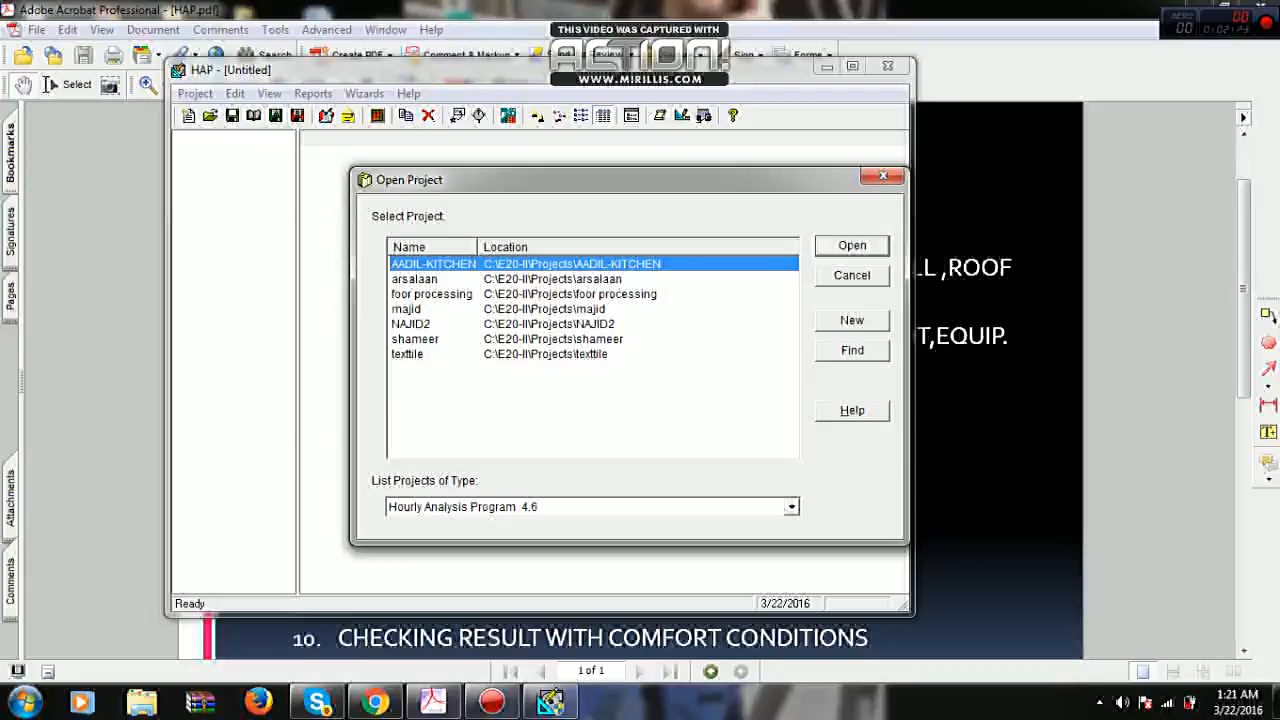
left_click(852, 320)
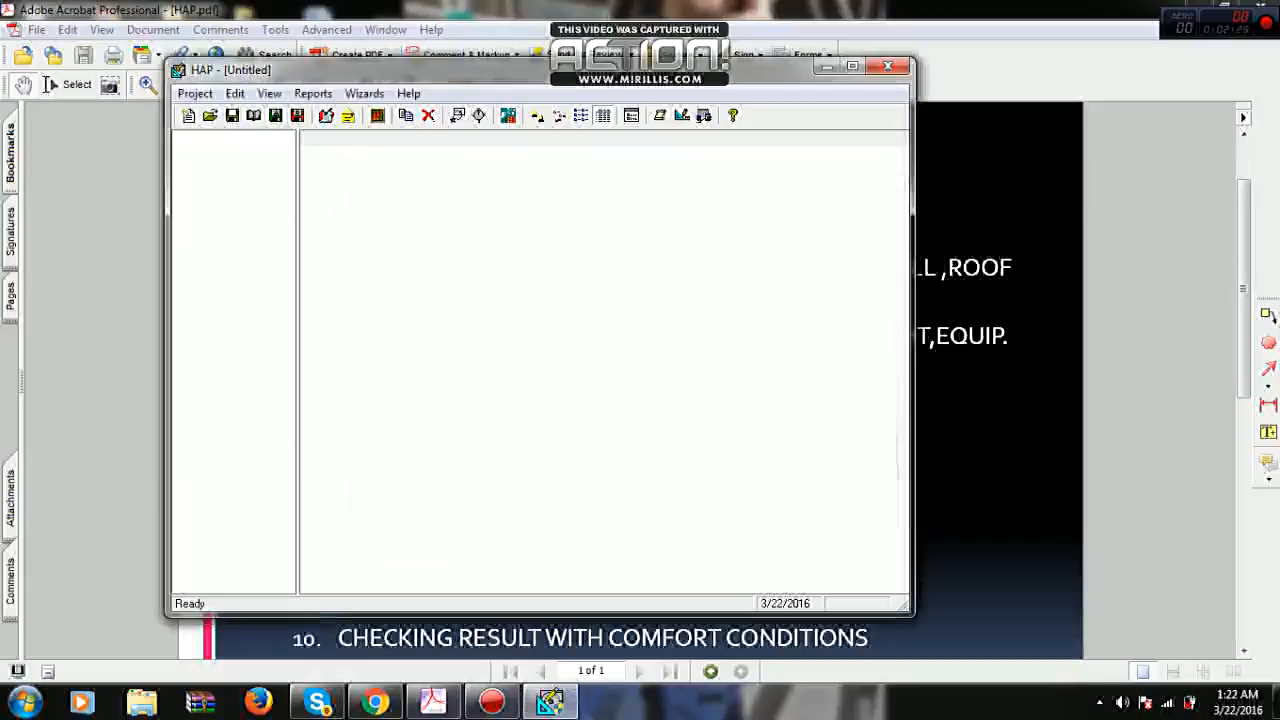
- Set the measurement units to English in the general preferences of the new project
left_click(437, 168)
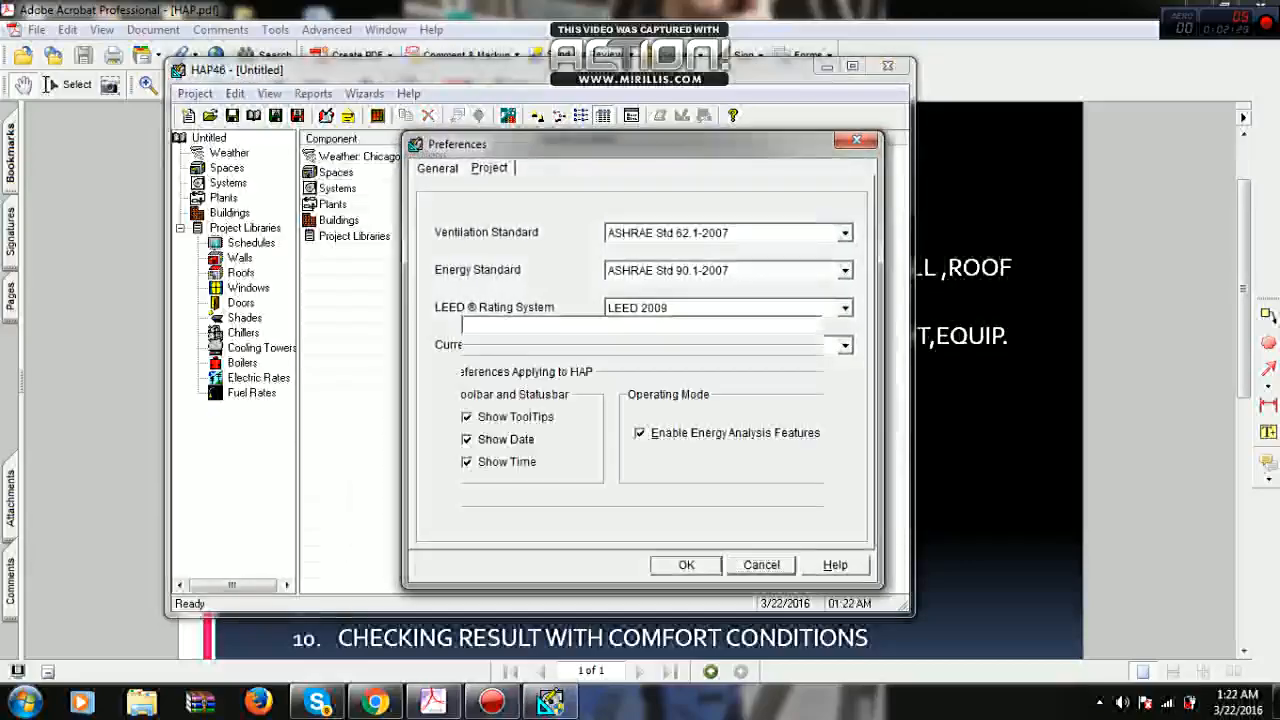
left_click(489, 168)
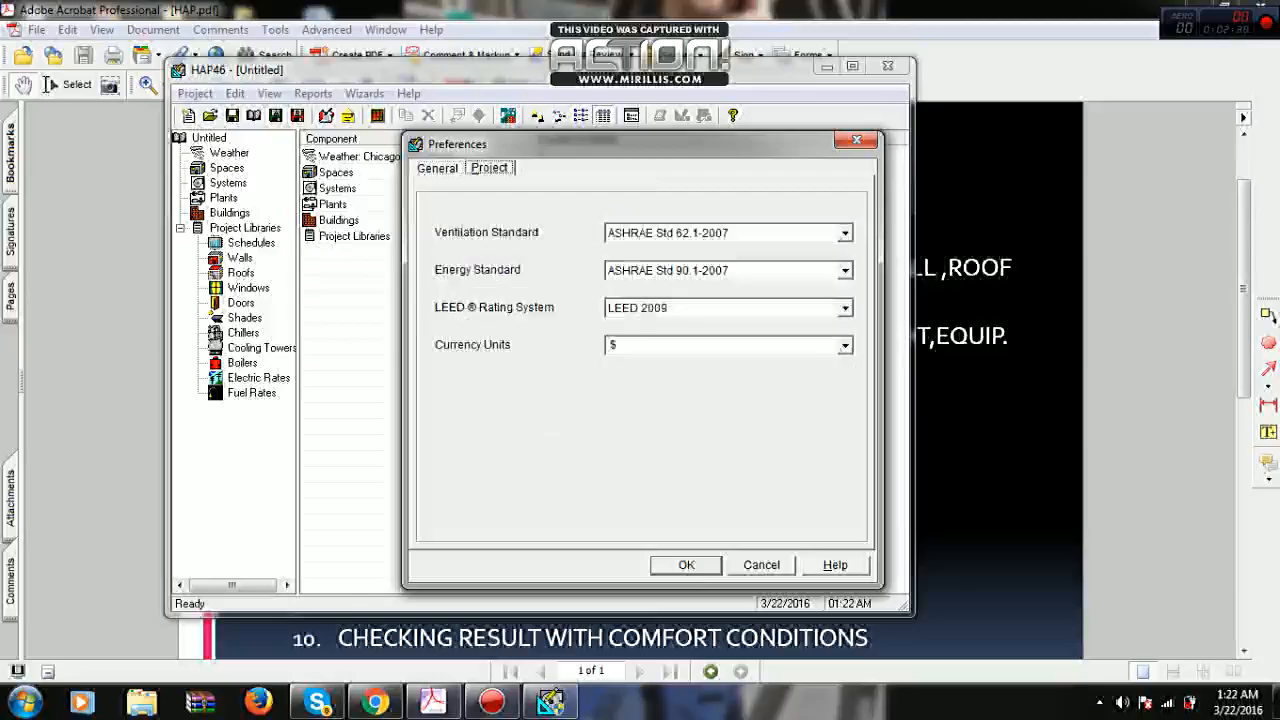
left_click(437, 168)
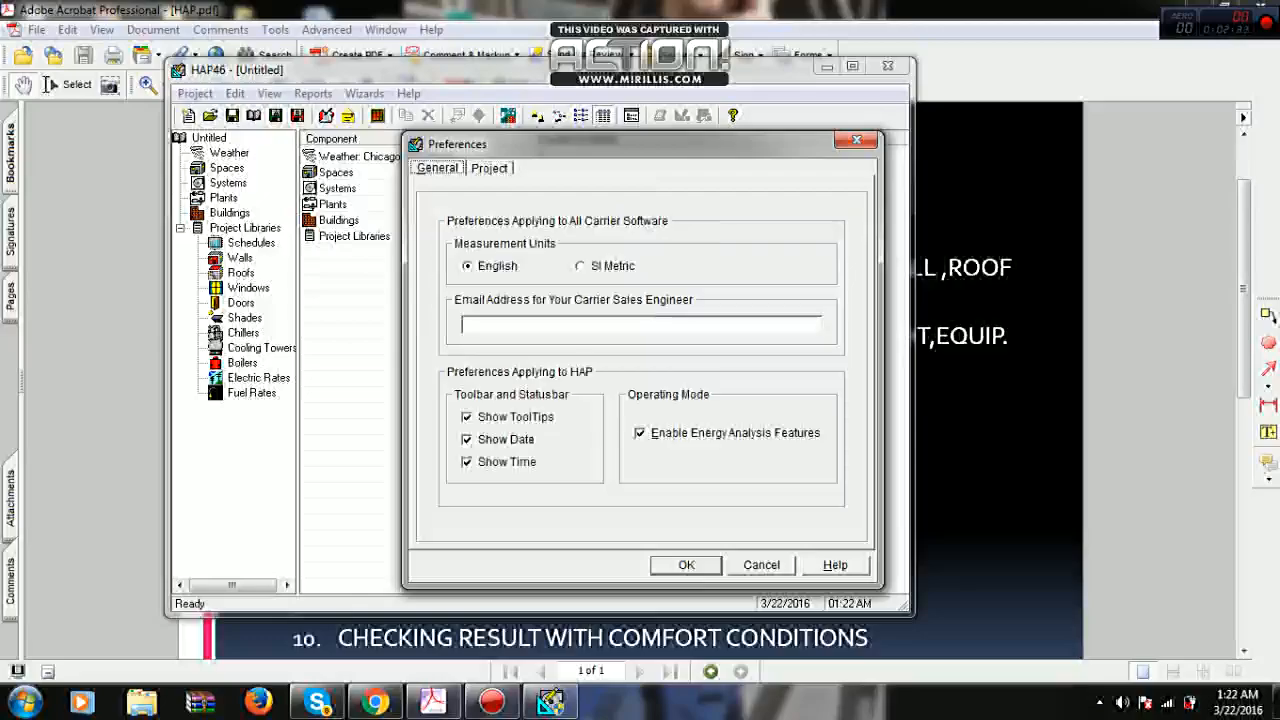
left_click(581, 266)
left_click(468, 266)
- Set the project's ventilation standard to ASHRAE Std 62.1-2007 and energy standard to ASHRAE Std 90.1-2007, and accept the preferences
left_click(489, 168)
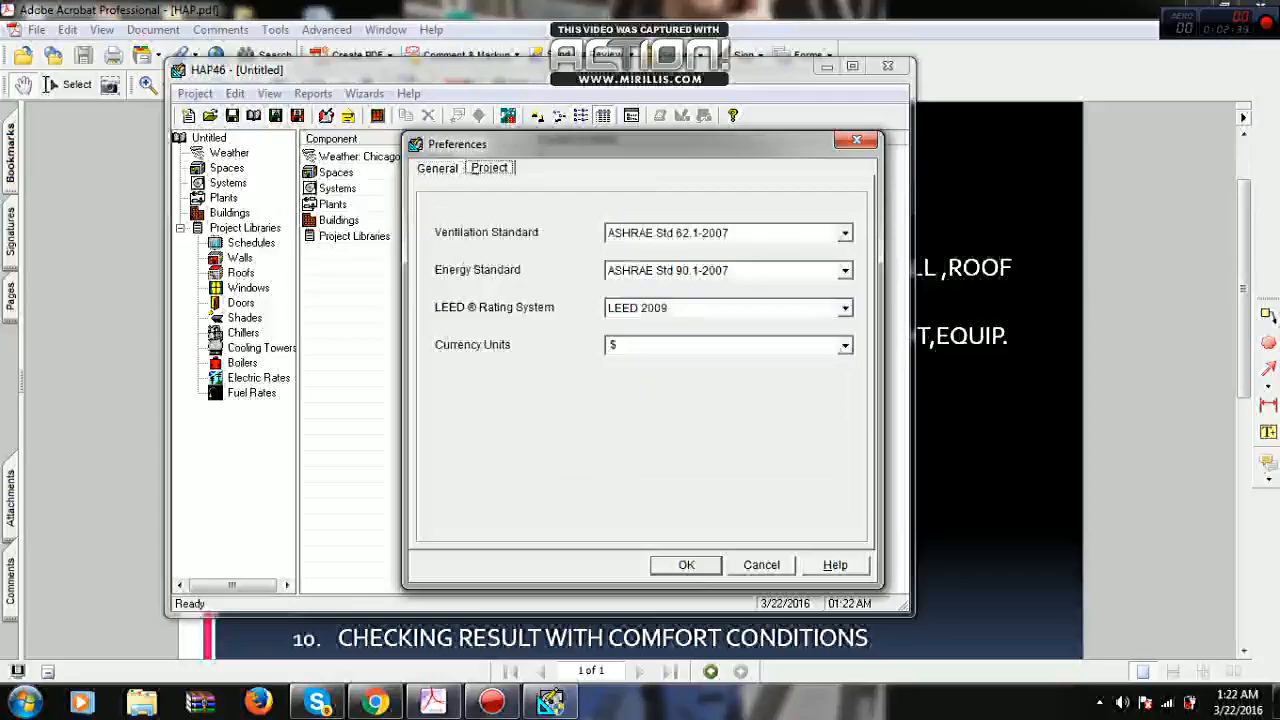
left_click(845, 233)
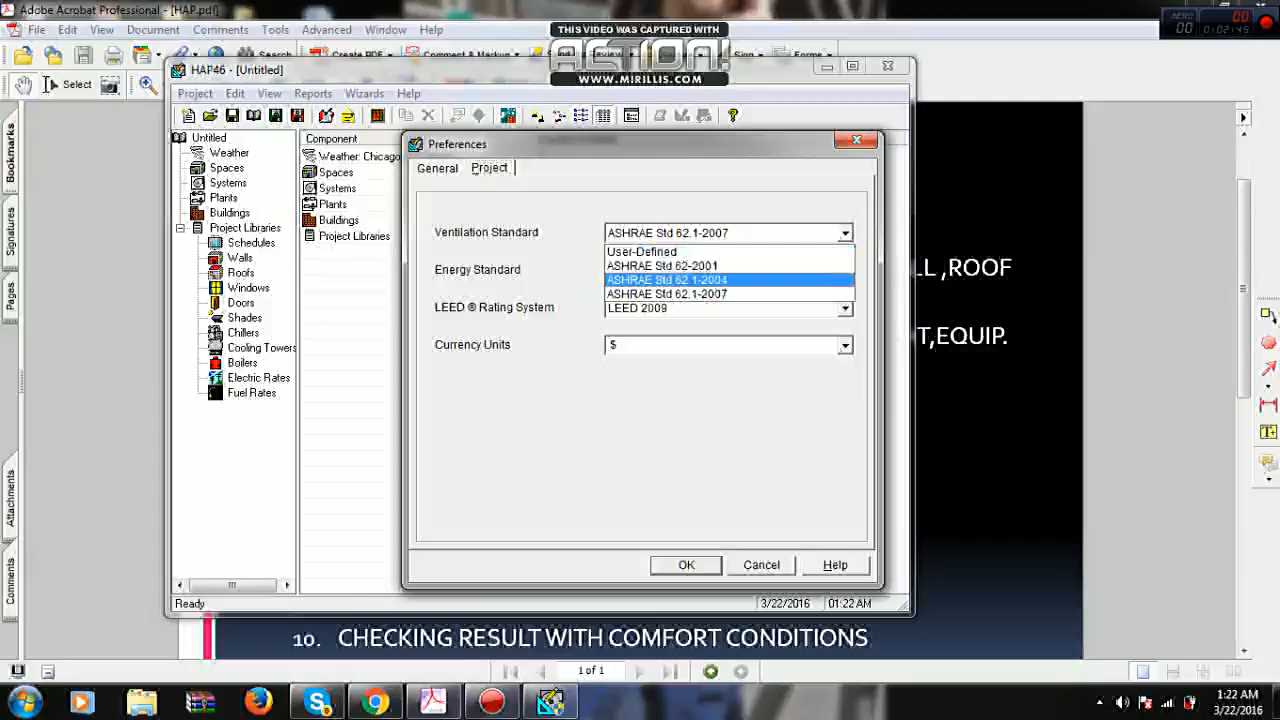
left_click(668, 294)
left_click(845, 271)
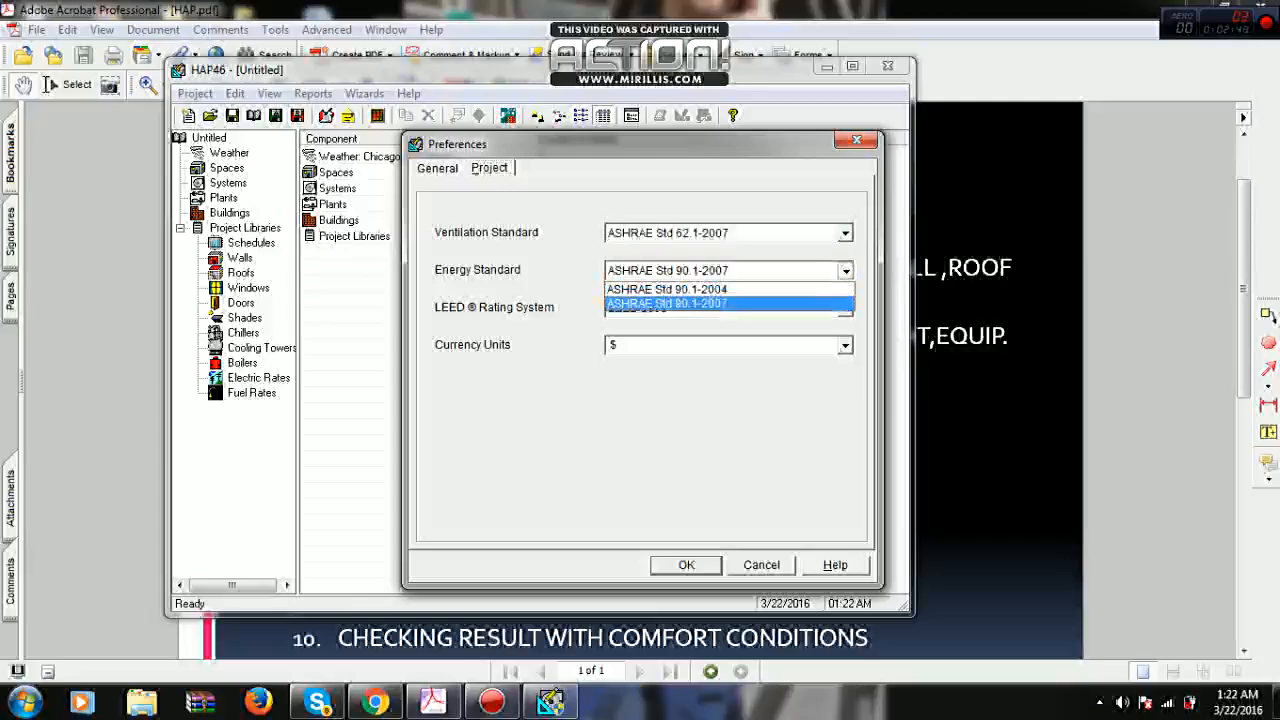
left_click(648, 303)
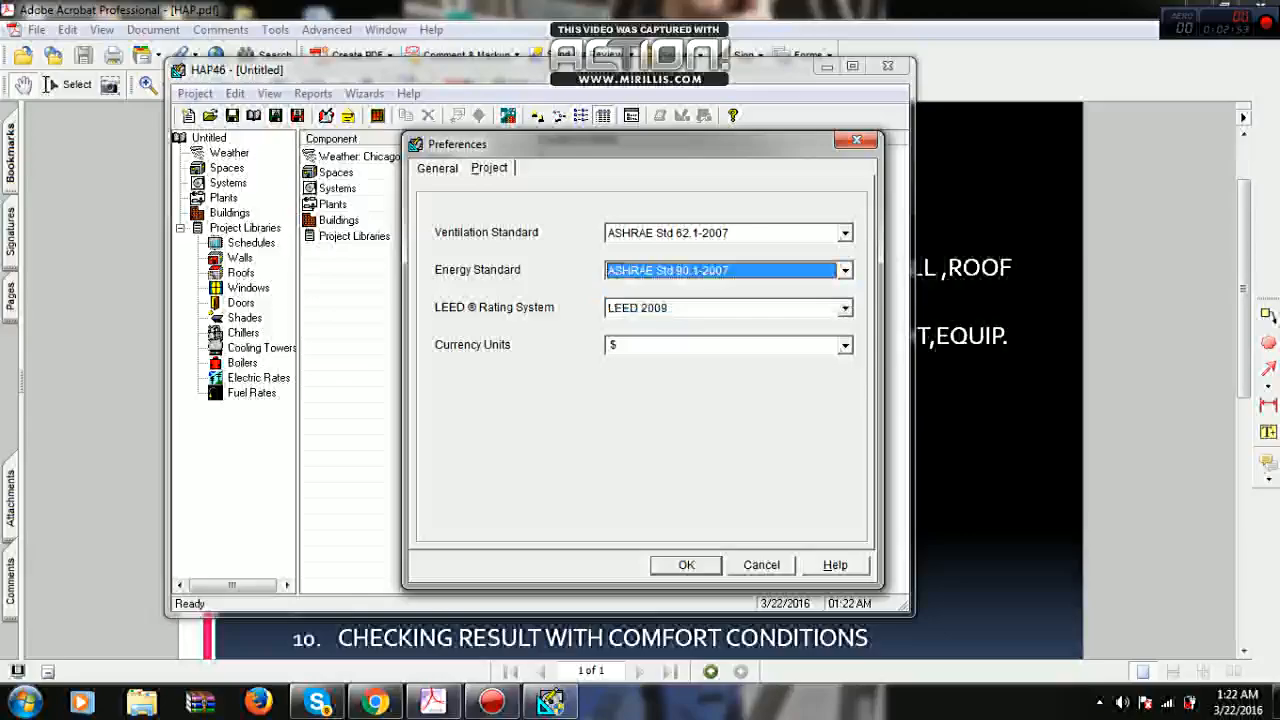
left_click(686, 565)
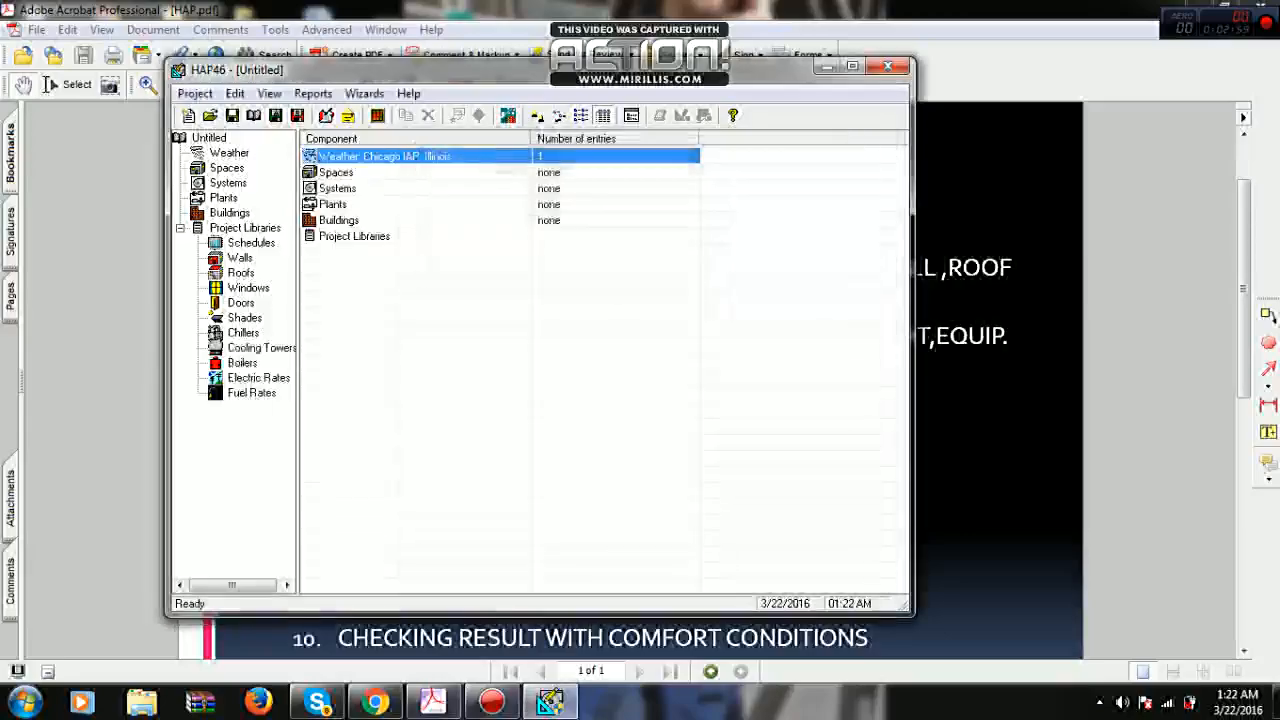
left_click(852, 66)
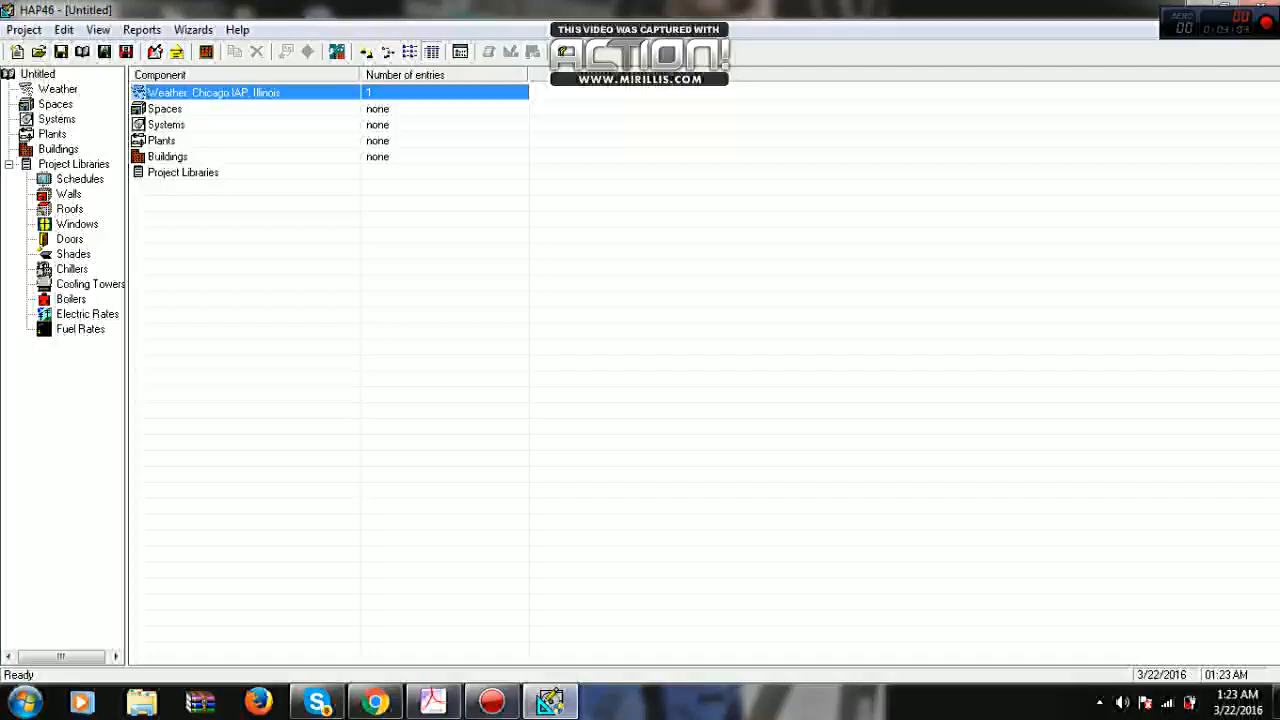
- Look through the Walls, Roofs and Windows categories of the project libraries
left_click(69, 194)
left_click(70, 209)
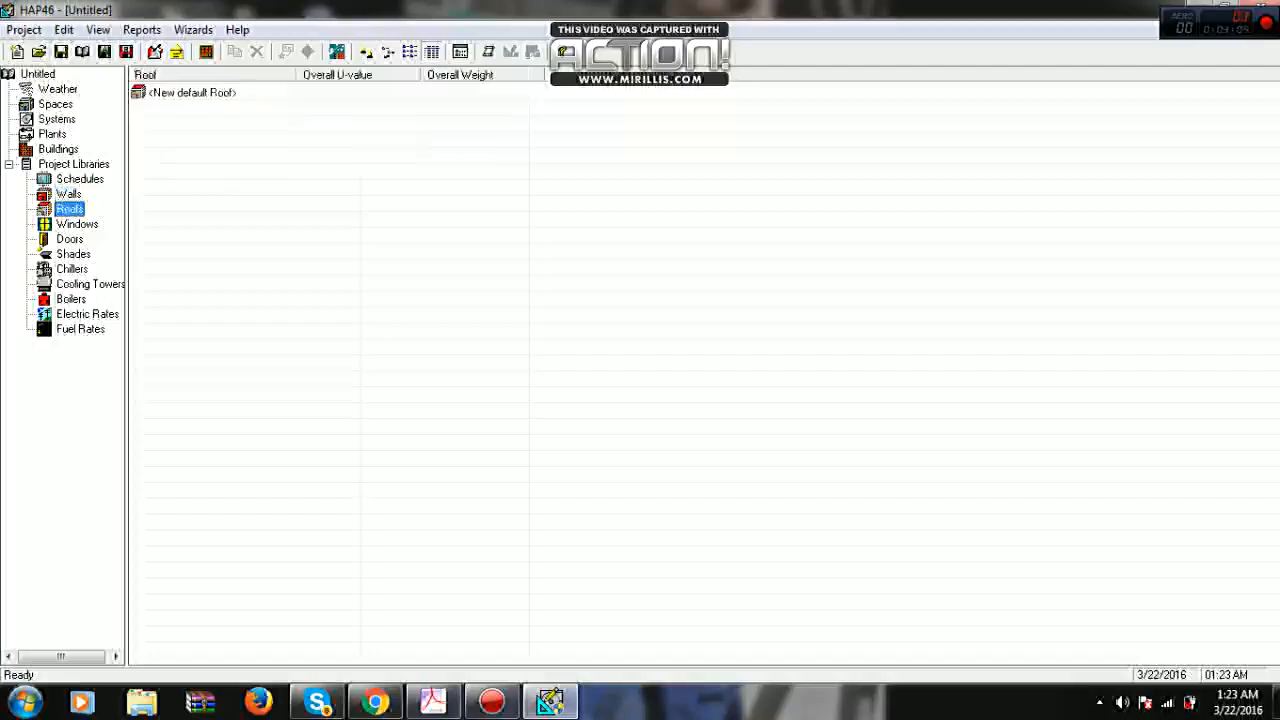
left_click(69, 194)
left_click(70, 209)
left_click(77, 224)
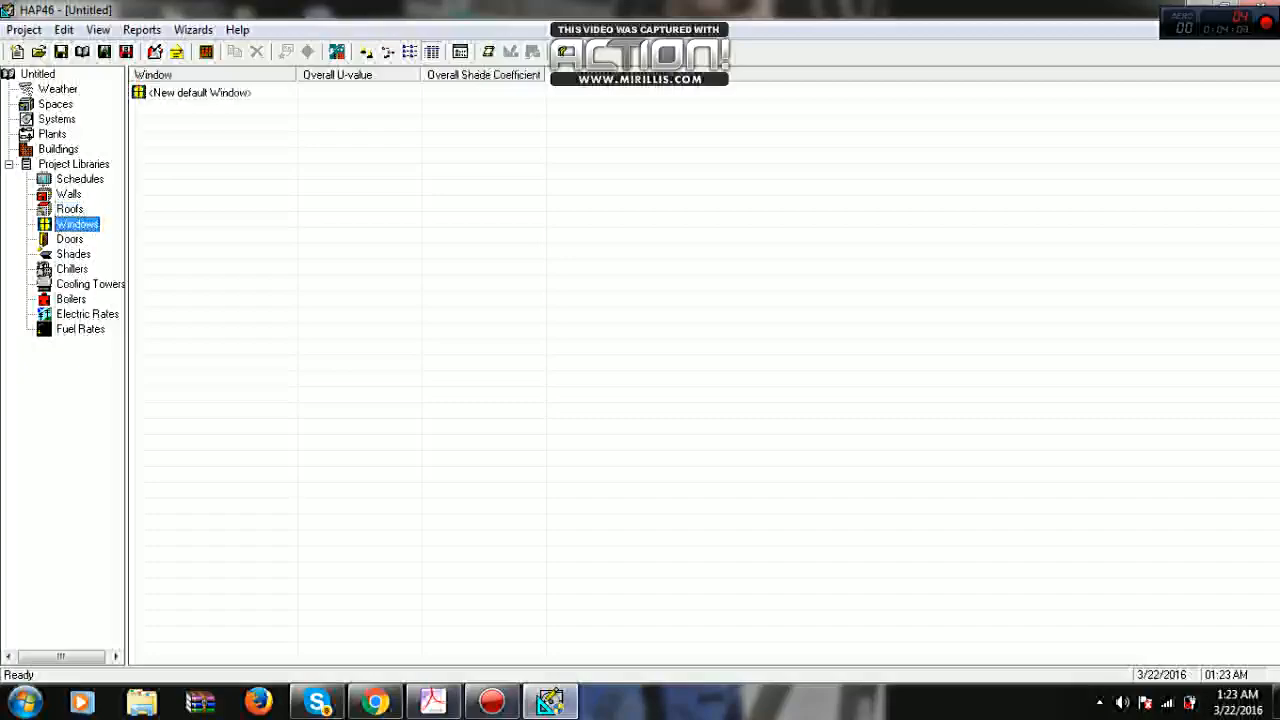
left_click(69, 194)
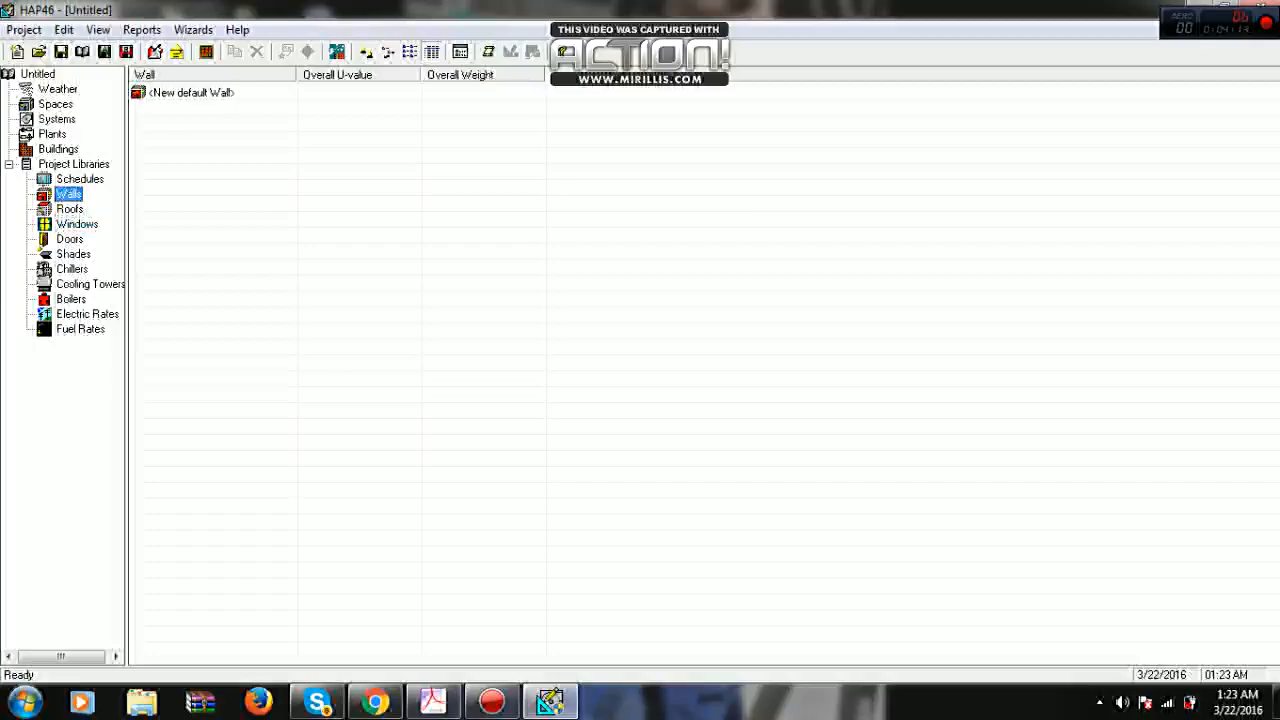
left_click(191, 93)
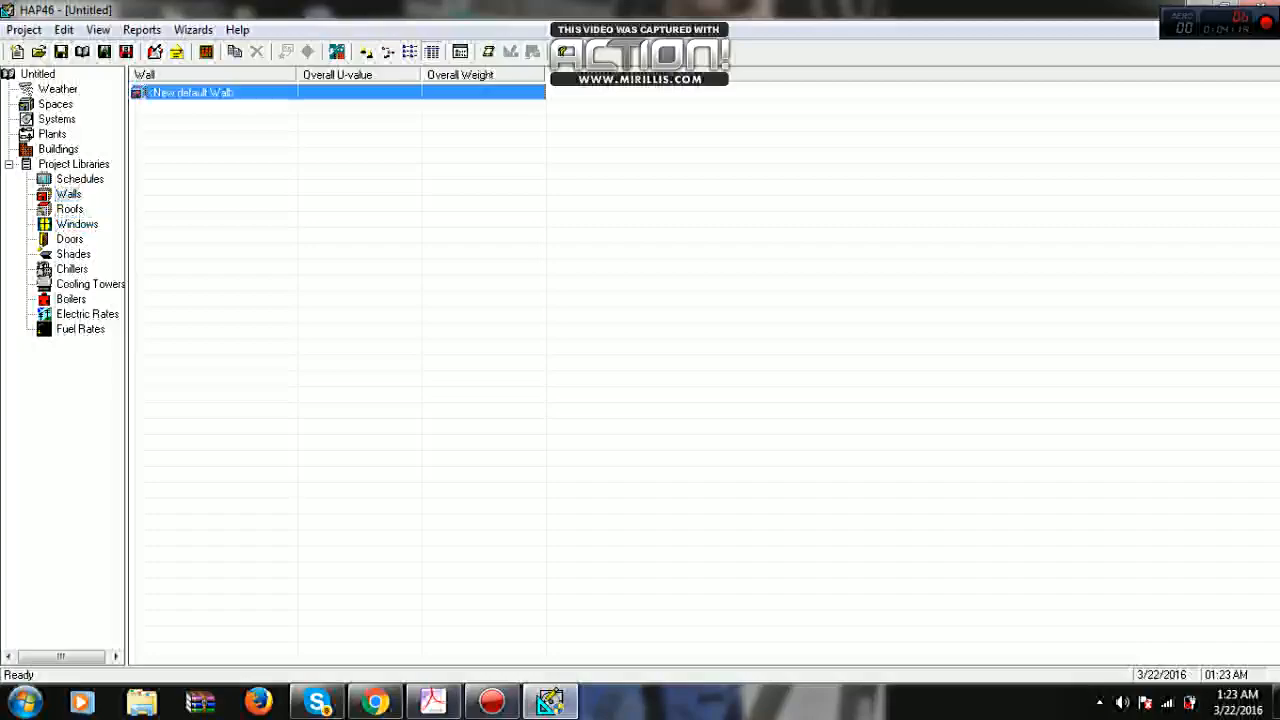
left_click(69, 194)
left_click(70, 209)
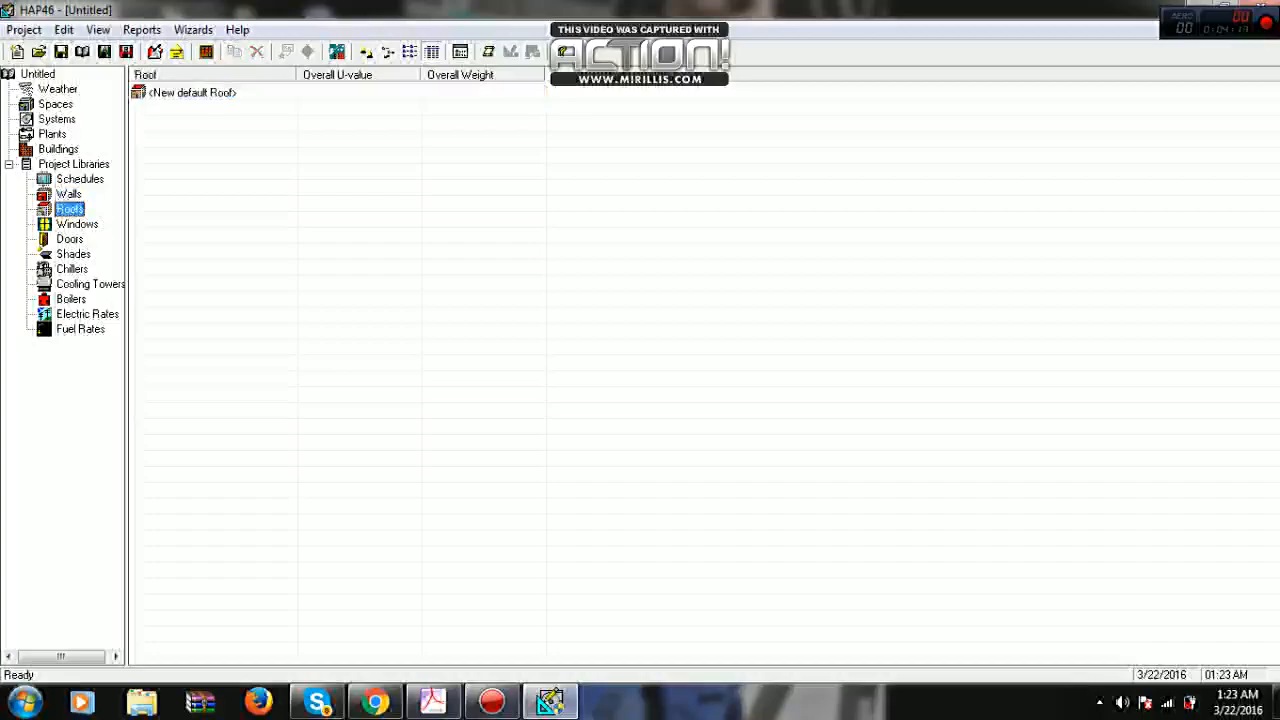
left_click(77, 224)
left_click(69, 194)
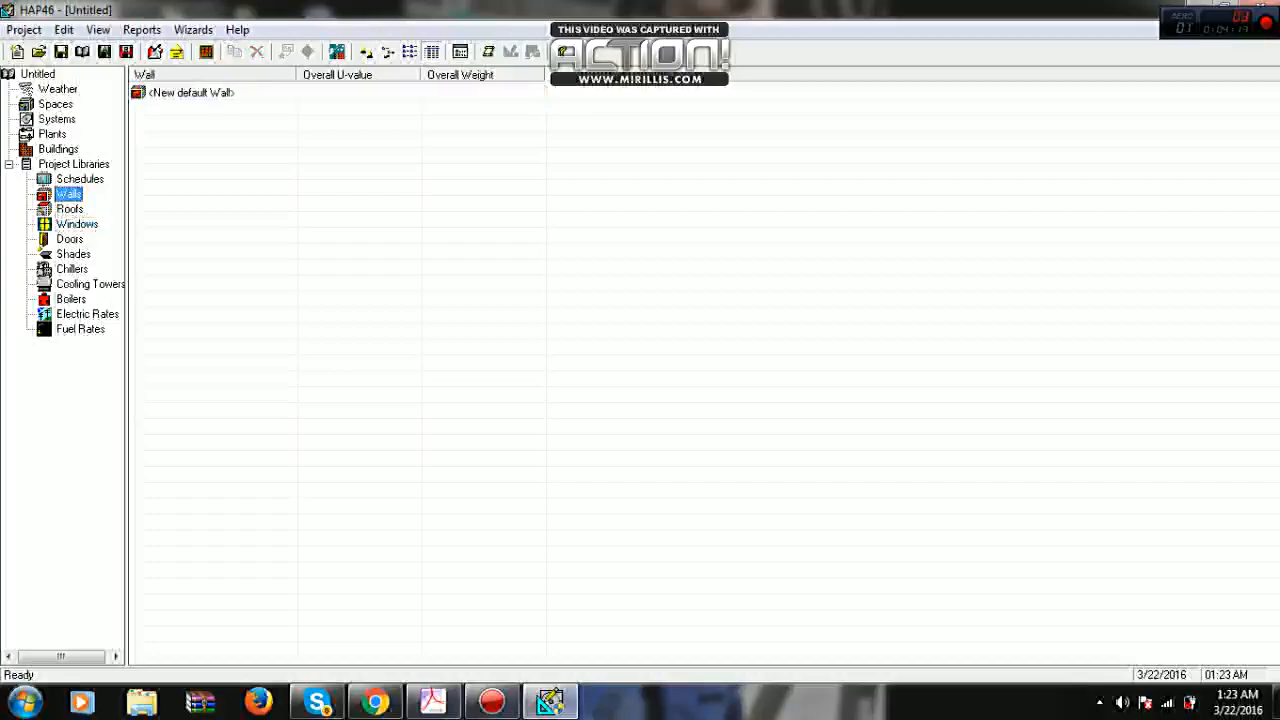
left_click(70, 209)
left_click(77, 224)
left_click(69, 194)
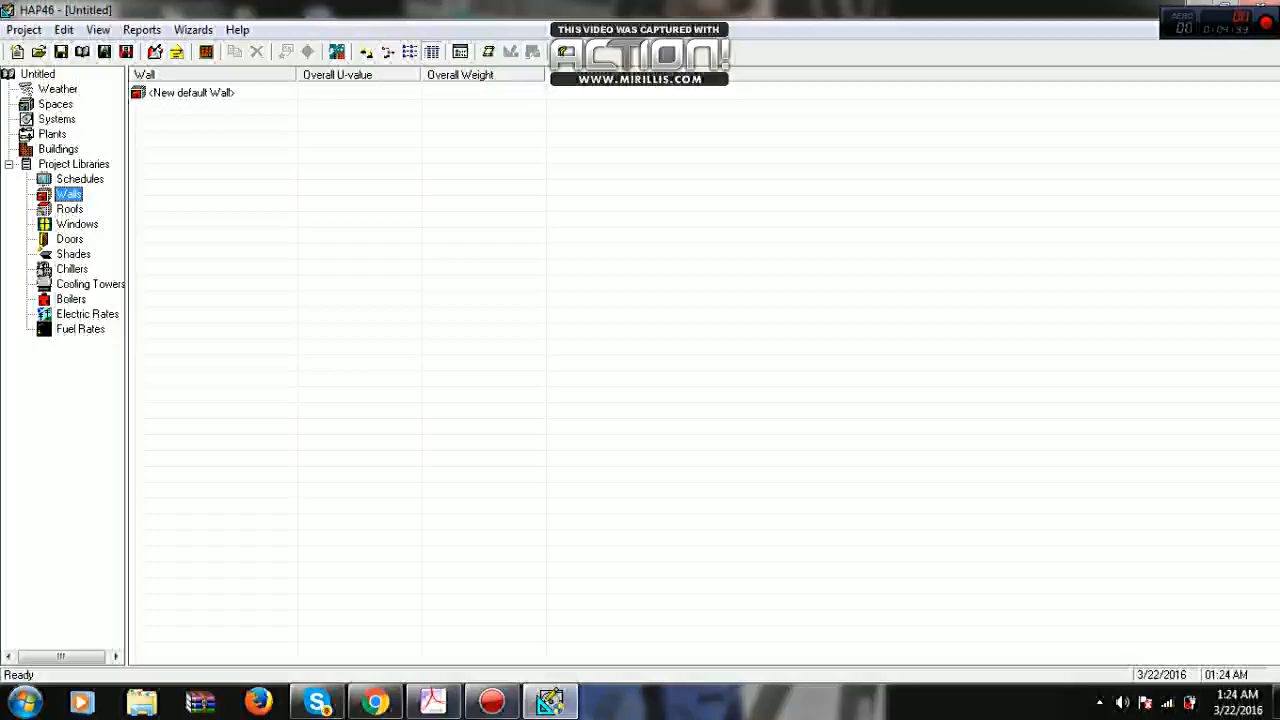
left_click(191, 93)
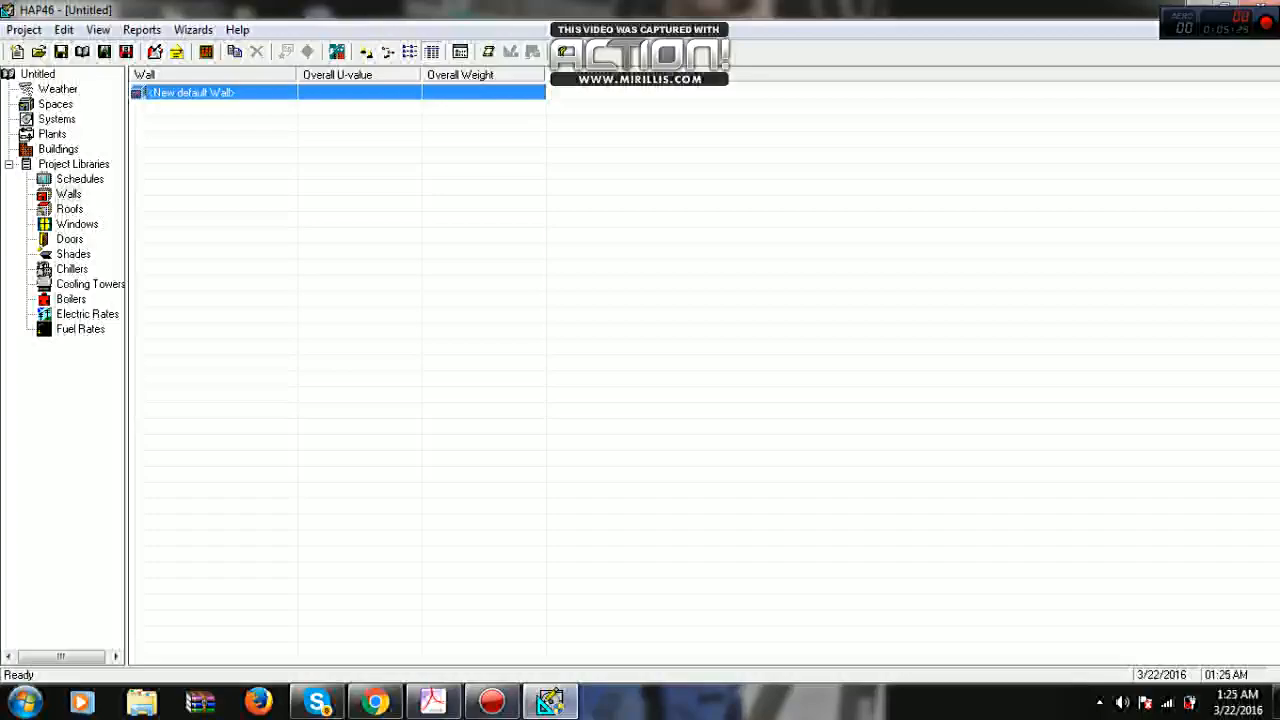
left_click(68, 194)
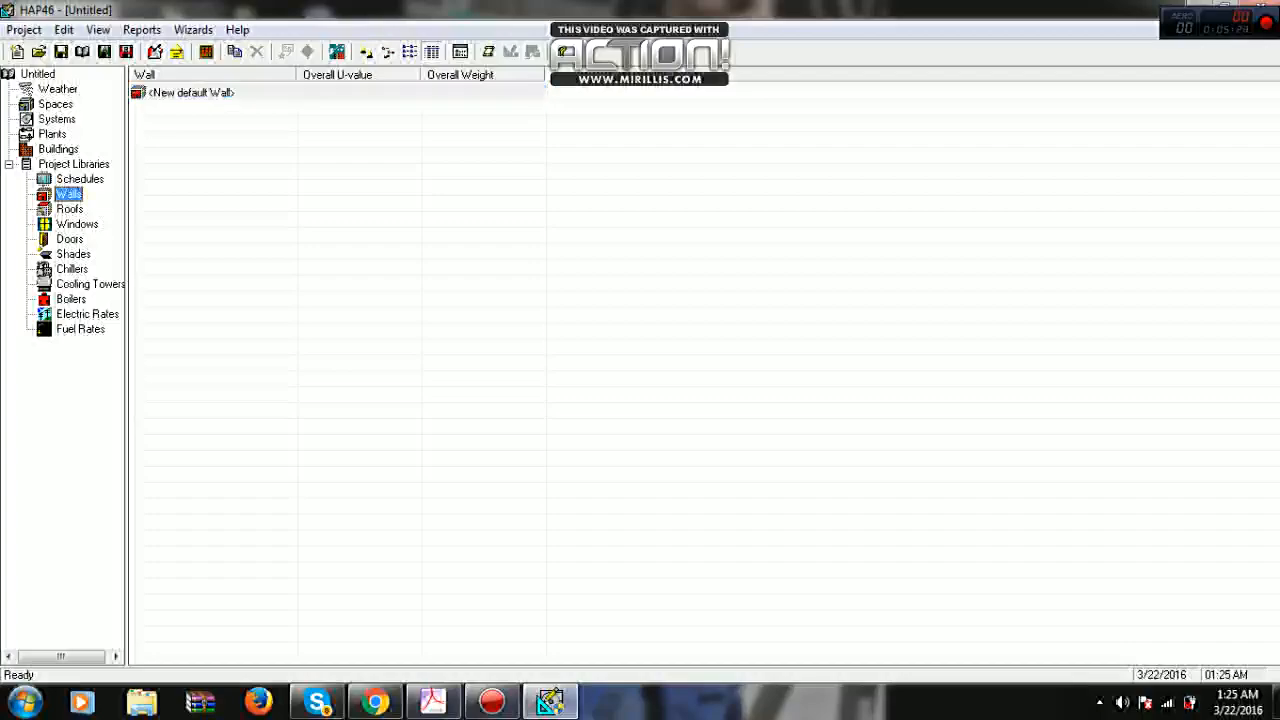
key("Down")
key("Down")
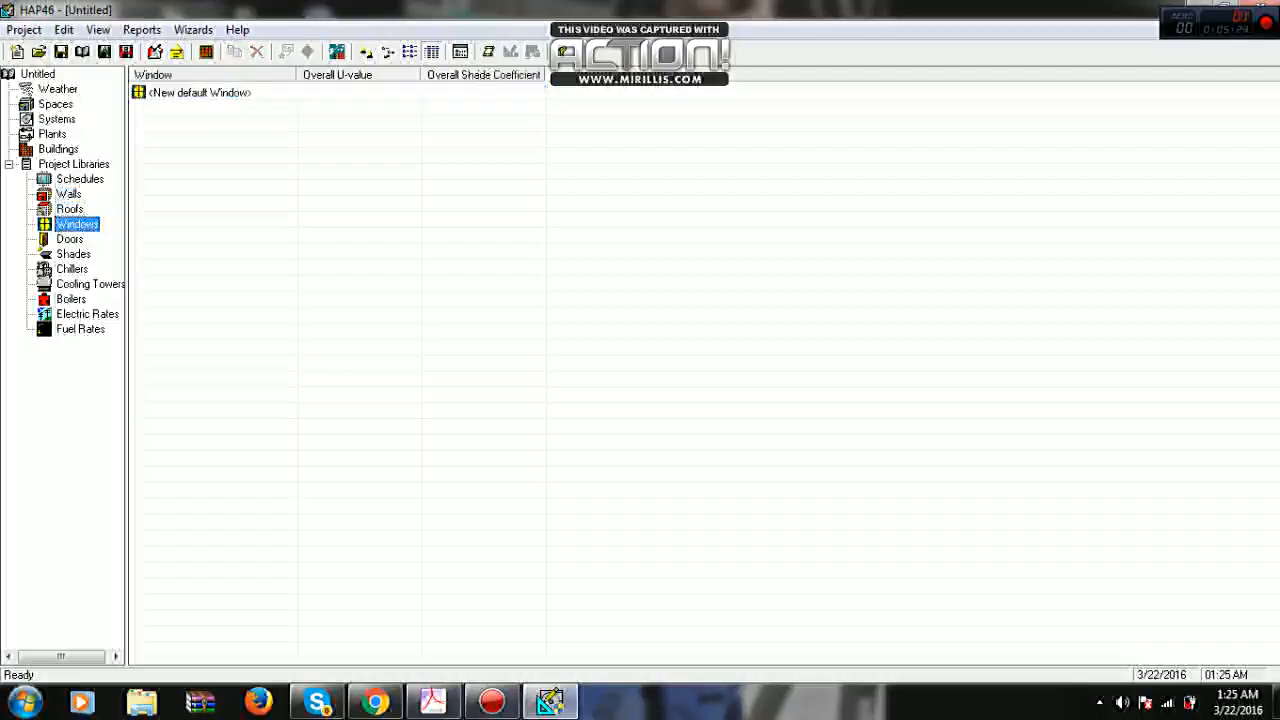
key("Up")
key("Up")
key("Down")
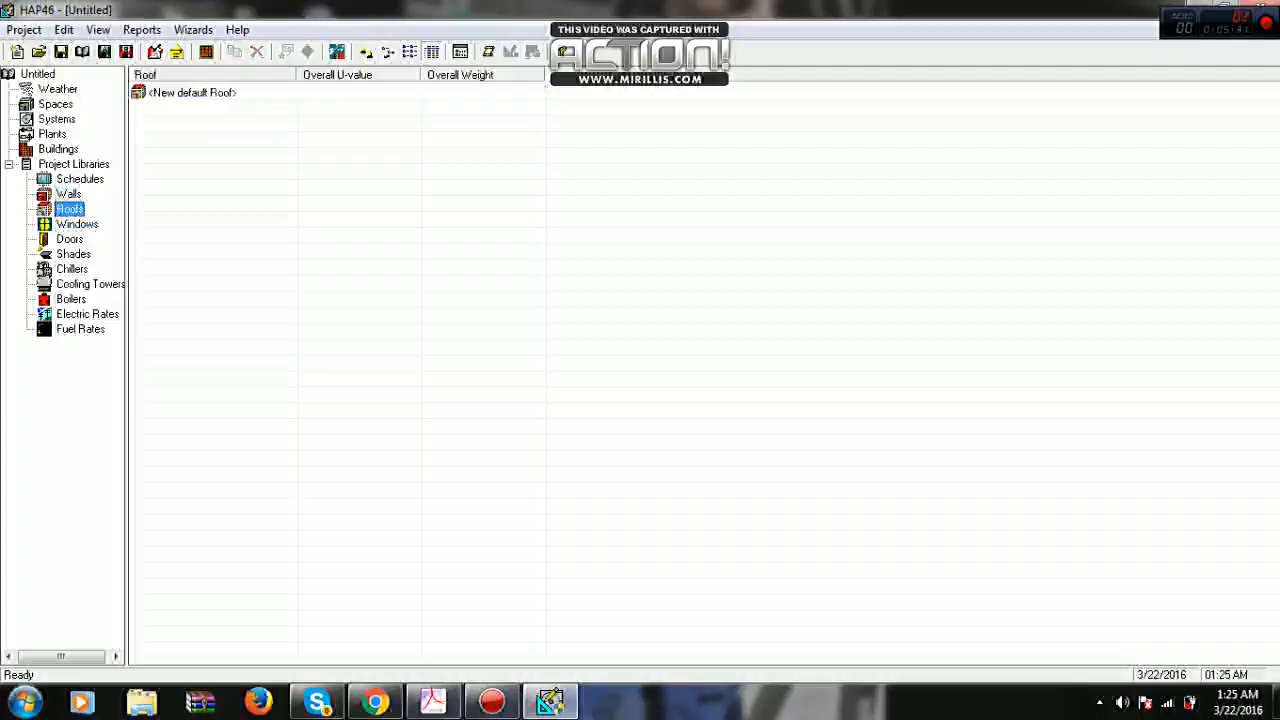
key("Down")
left_click(77, 224)
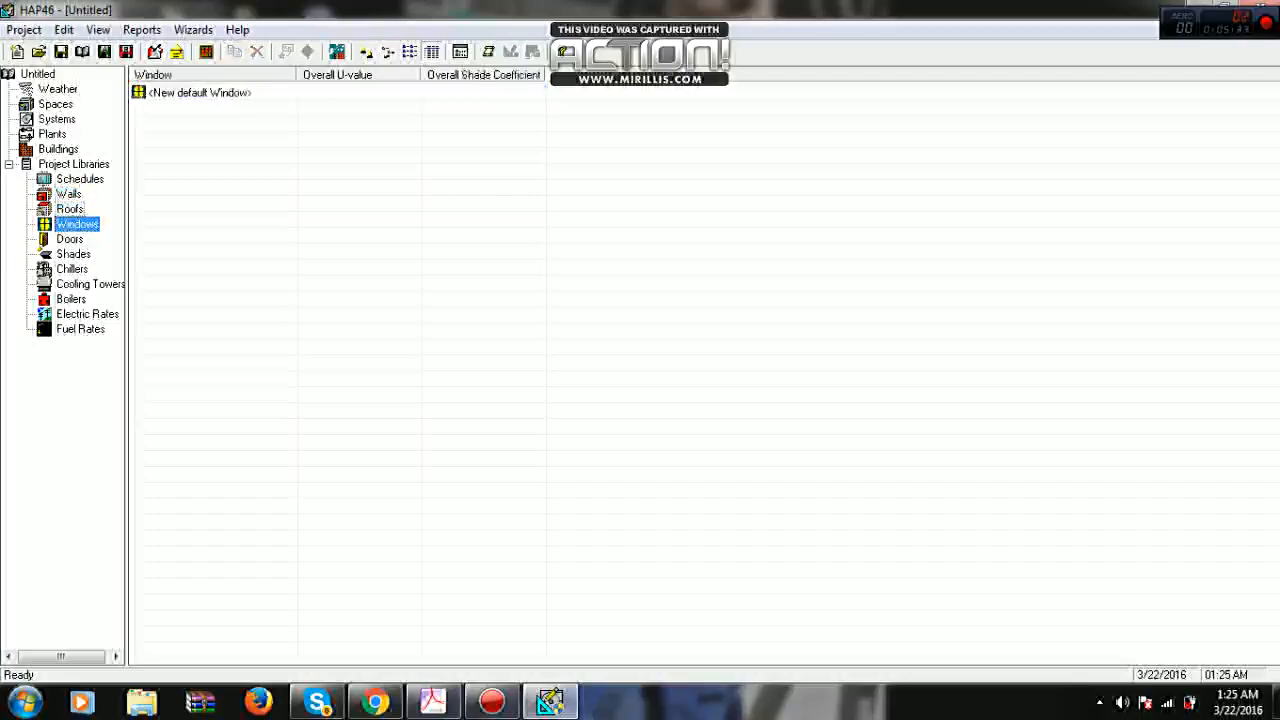
- Open the properties of a new default wall in the Walls library and move the dialog higher
left_click(69, 194)
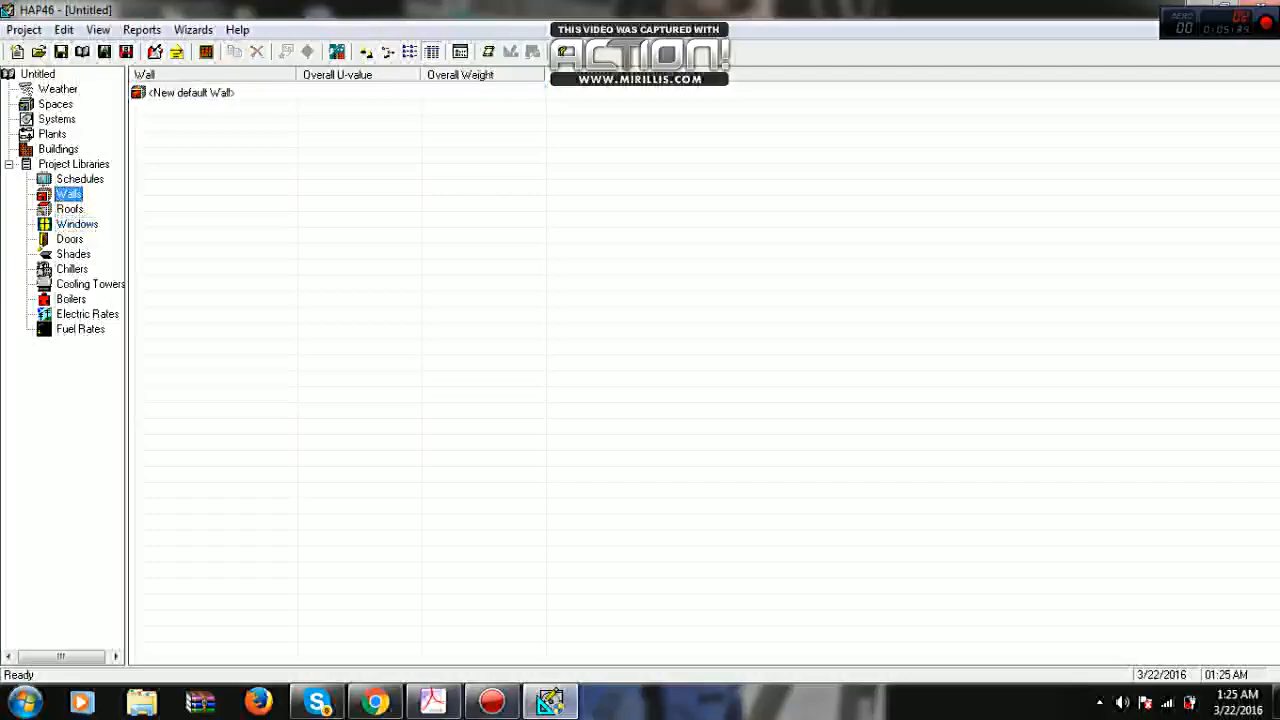
double_click(191, 93)
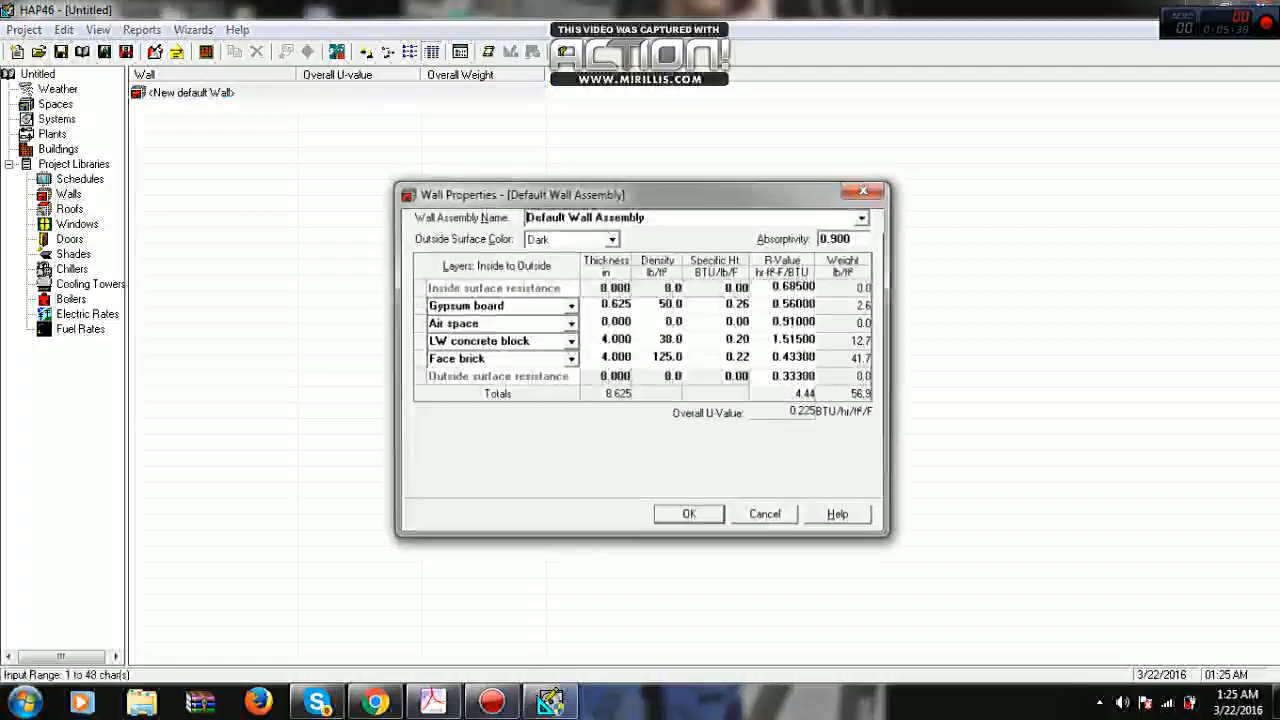
left_click_drag(743, 186, 653, 150)
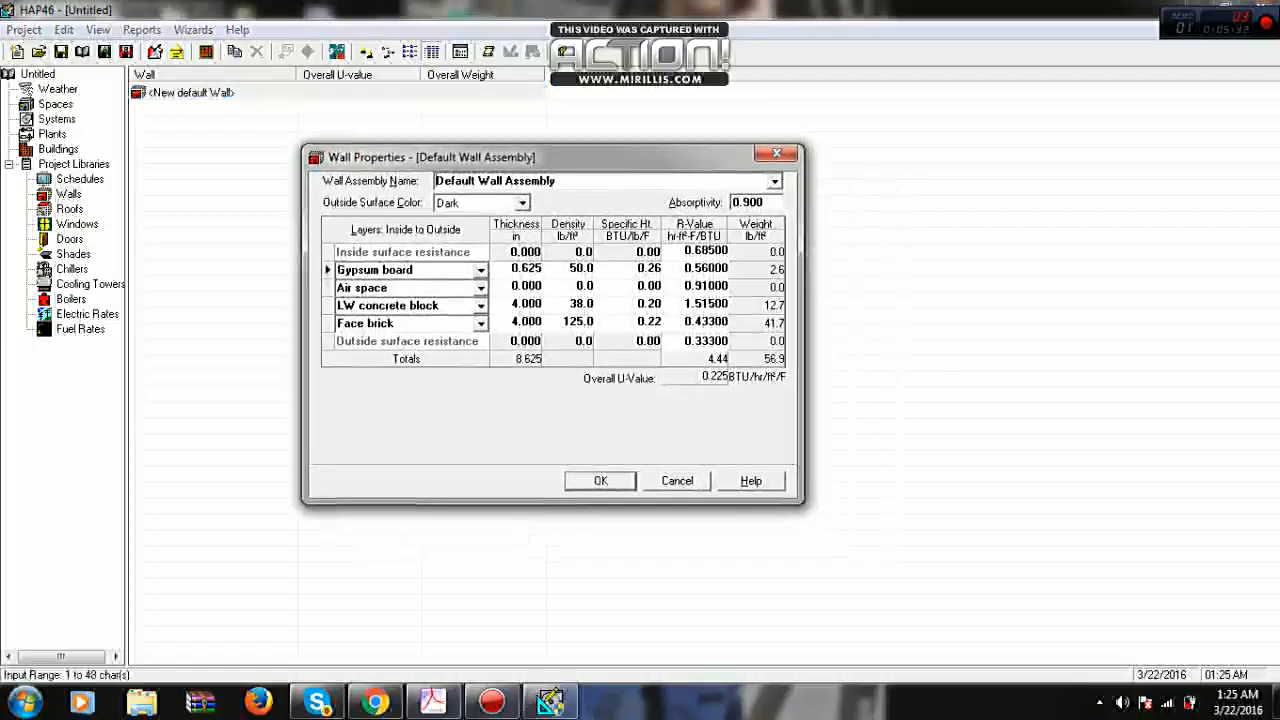
left_click_drag(530, 167, 530, 137)
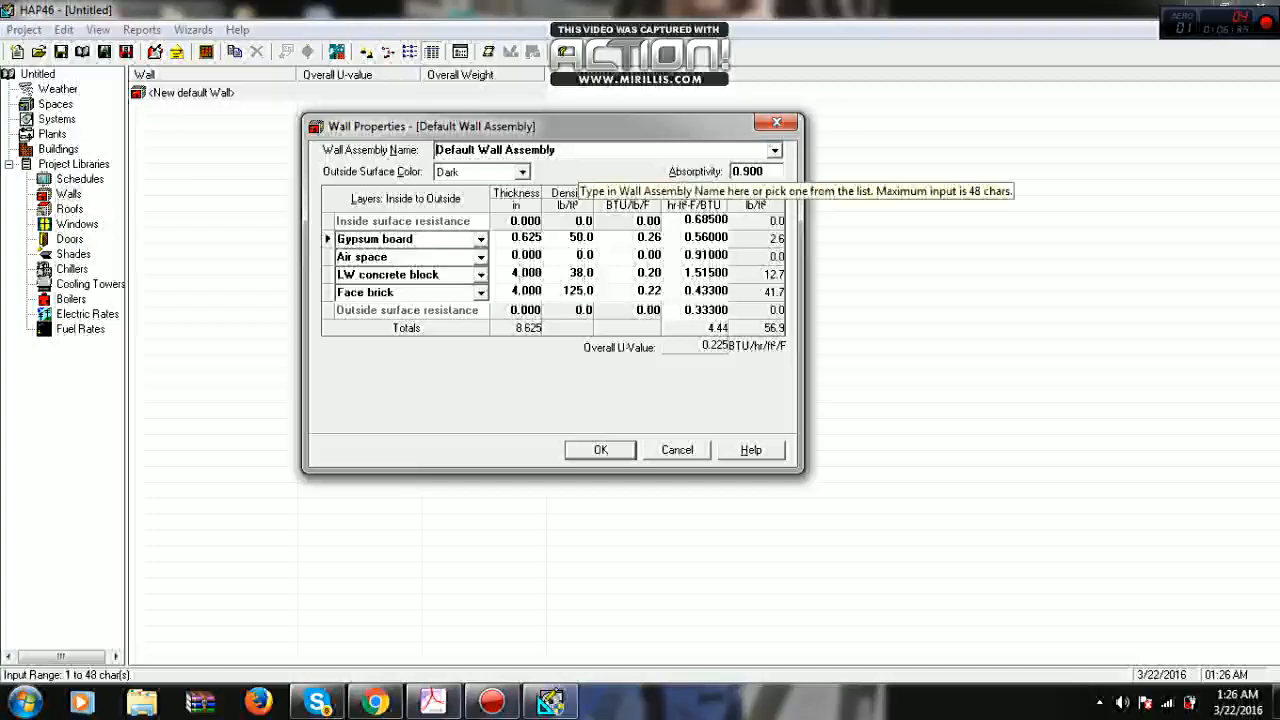
- Choose the predefined wall assembly Face Brick + R-7 Board + 4" LW Concrete Block for the new wall
left_click(775, 151)
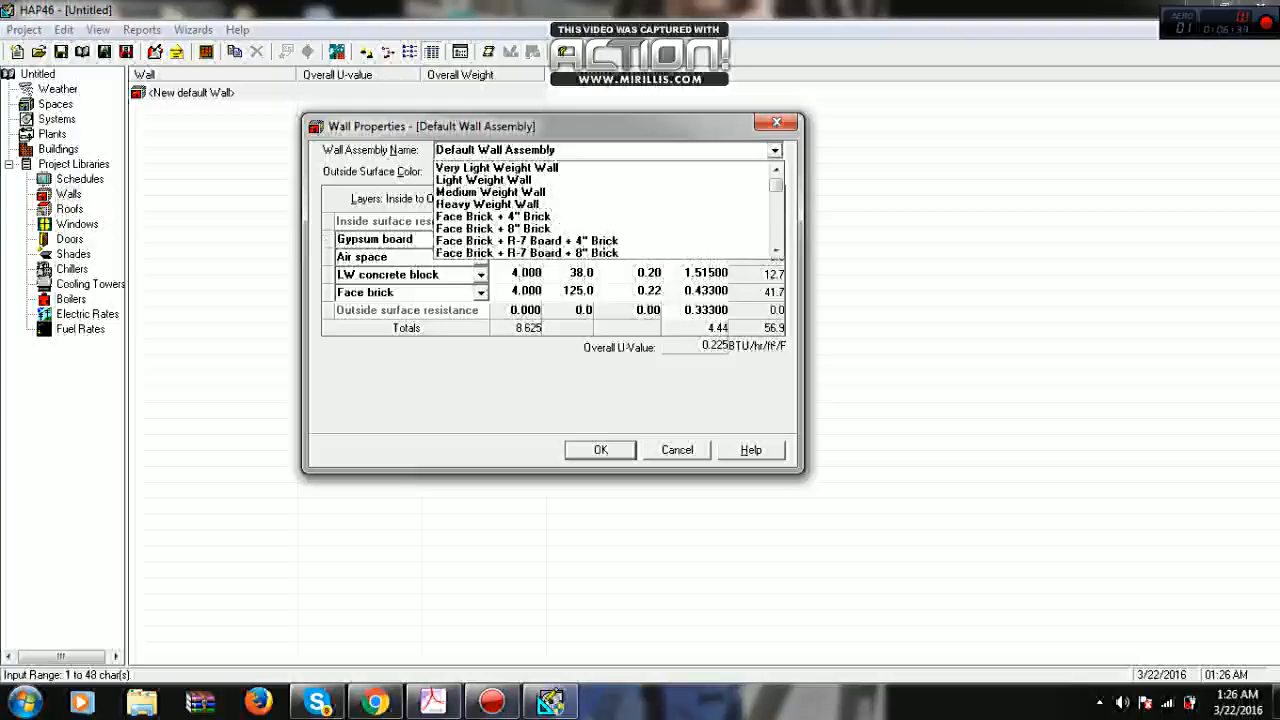
scroll(600, 210, "down", 6)
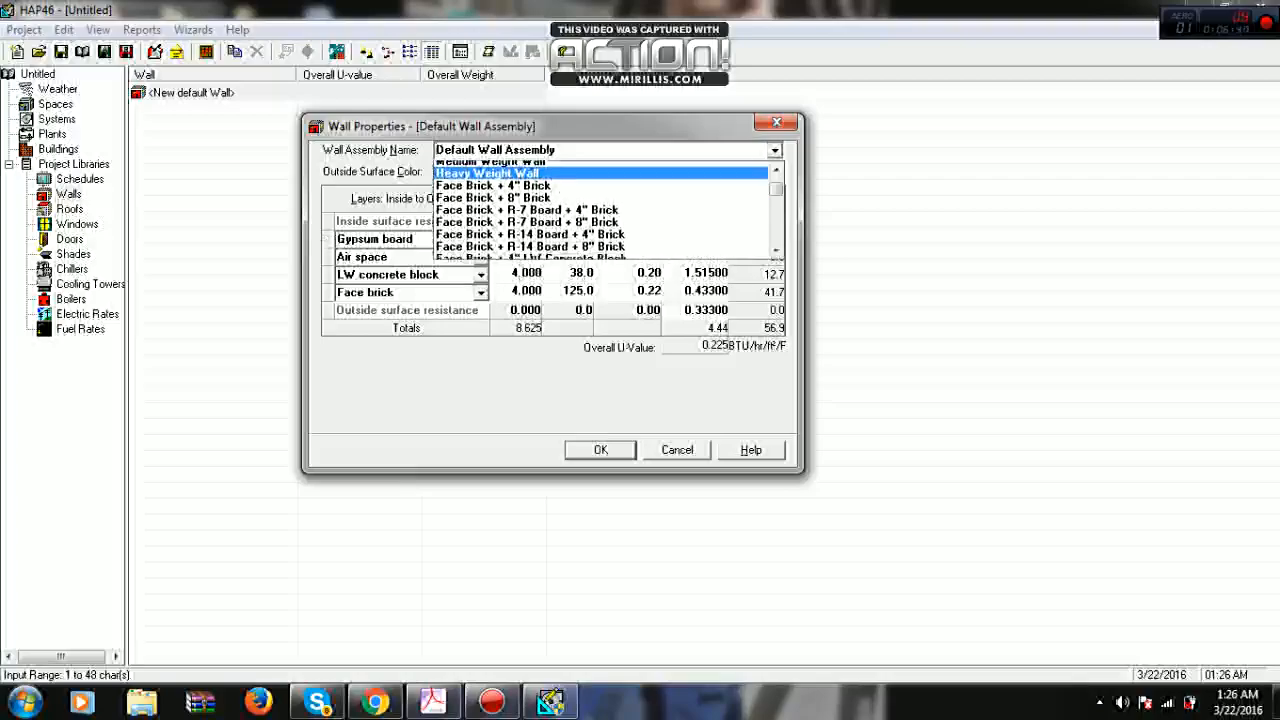
scroll(600, 205, "down", 3)
scroll(600, 205, "up", 10)
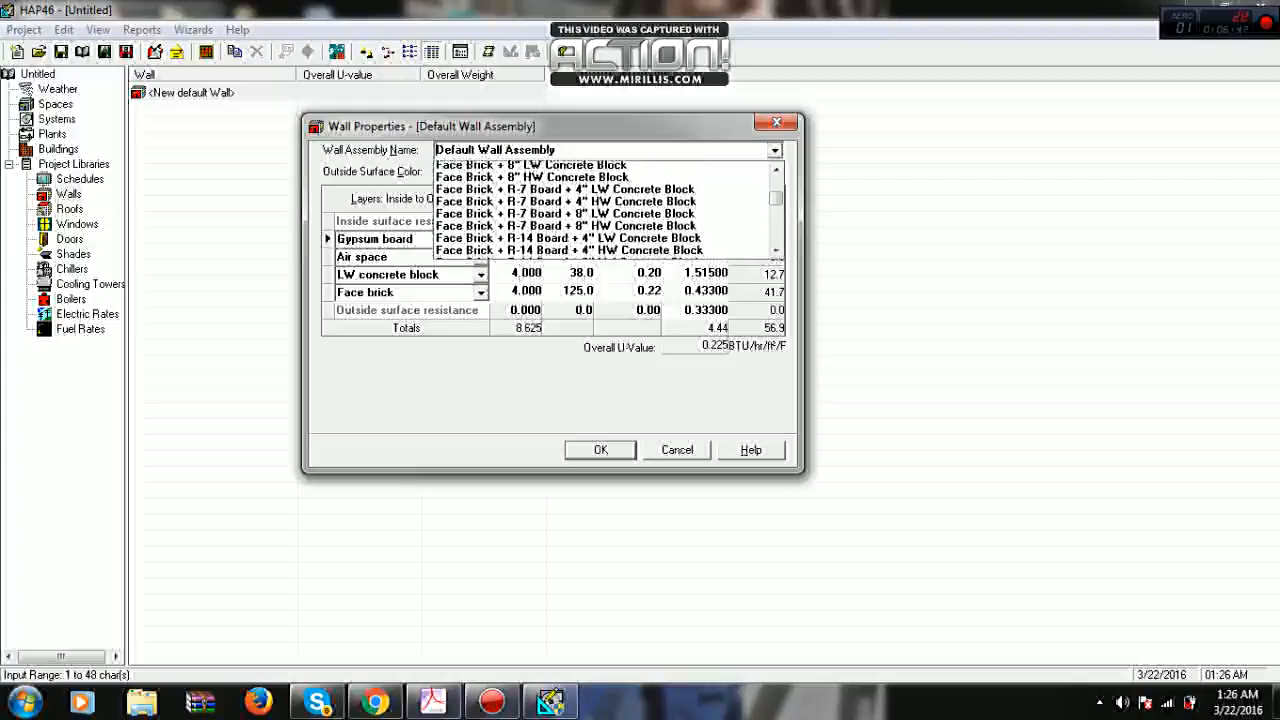
scroll(600, 210, "down", 3)
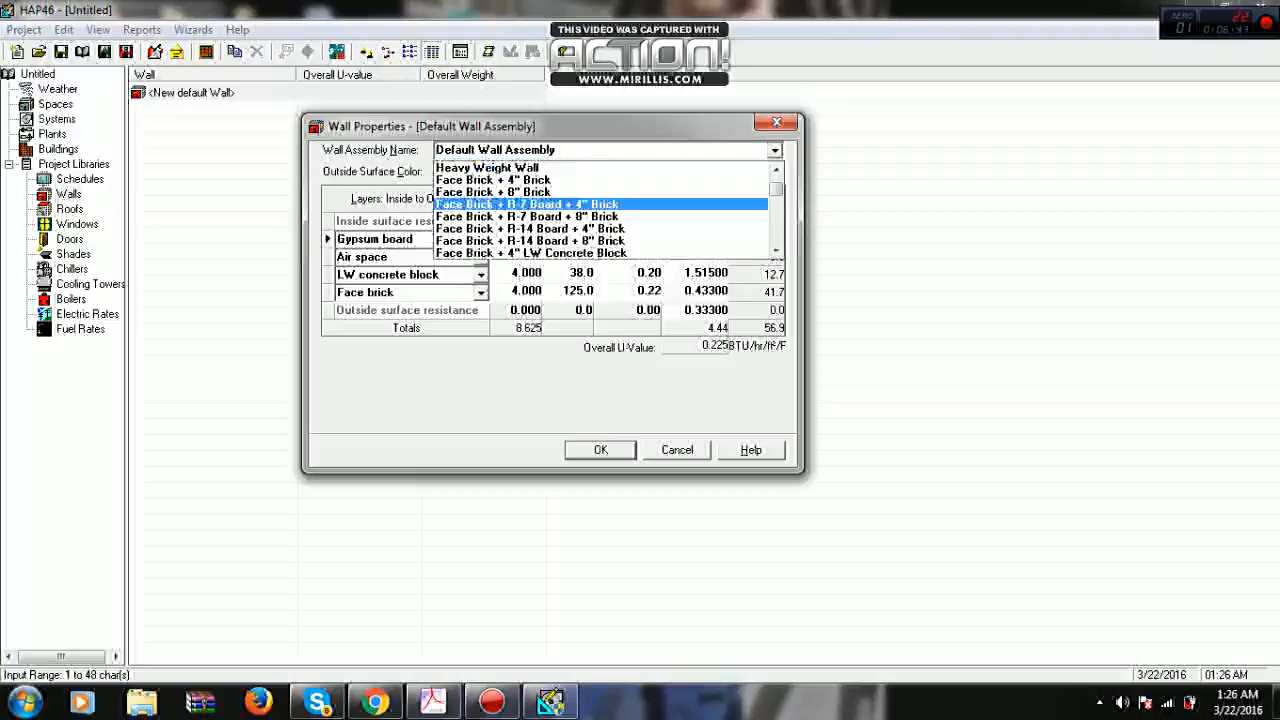
scroll(600, 210, "down", 2)
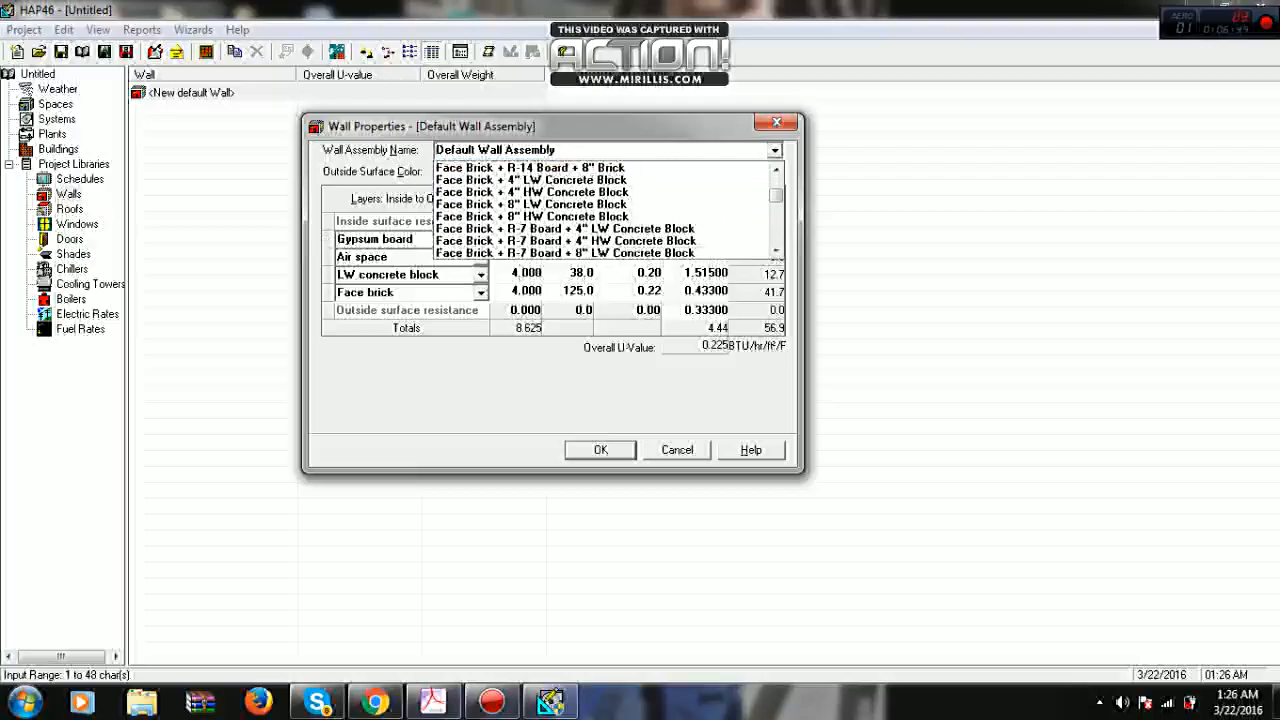
scroll(600, 210, "down", 1)
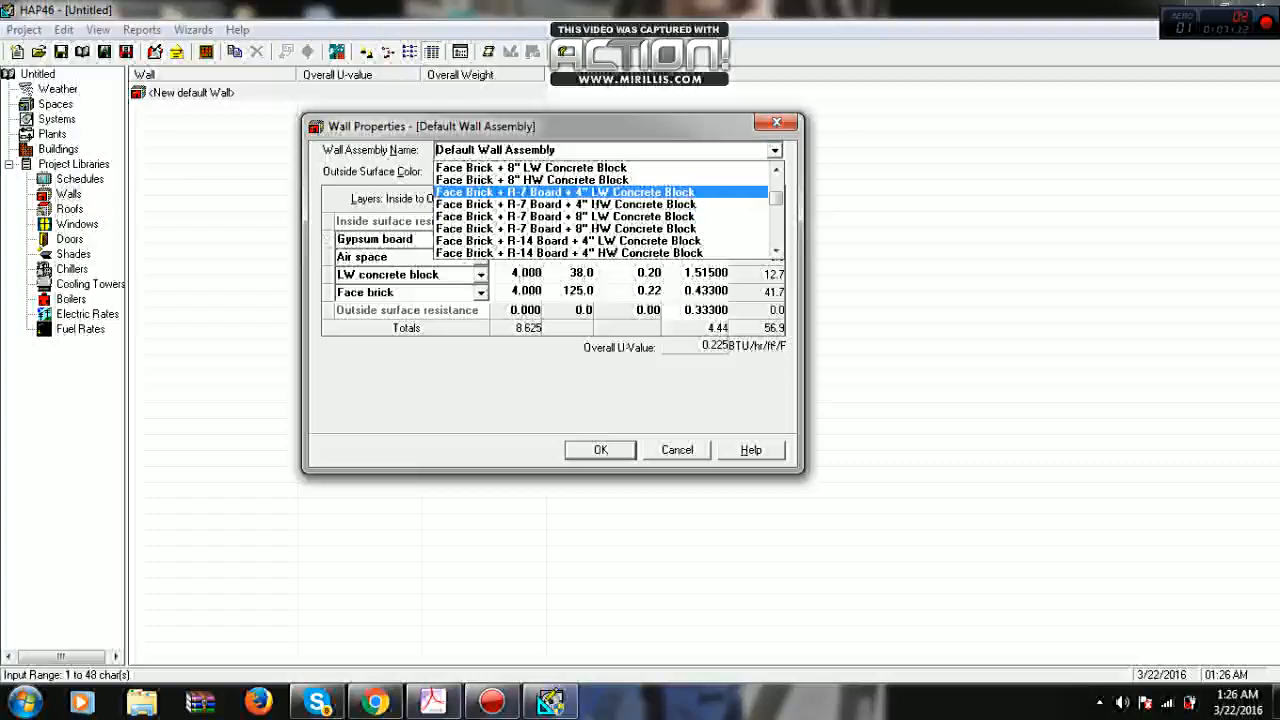
key("Return")
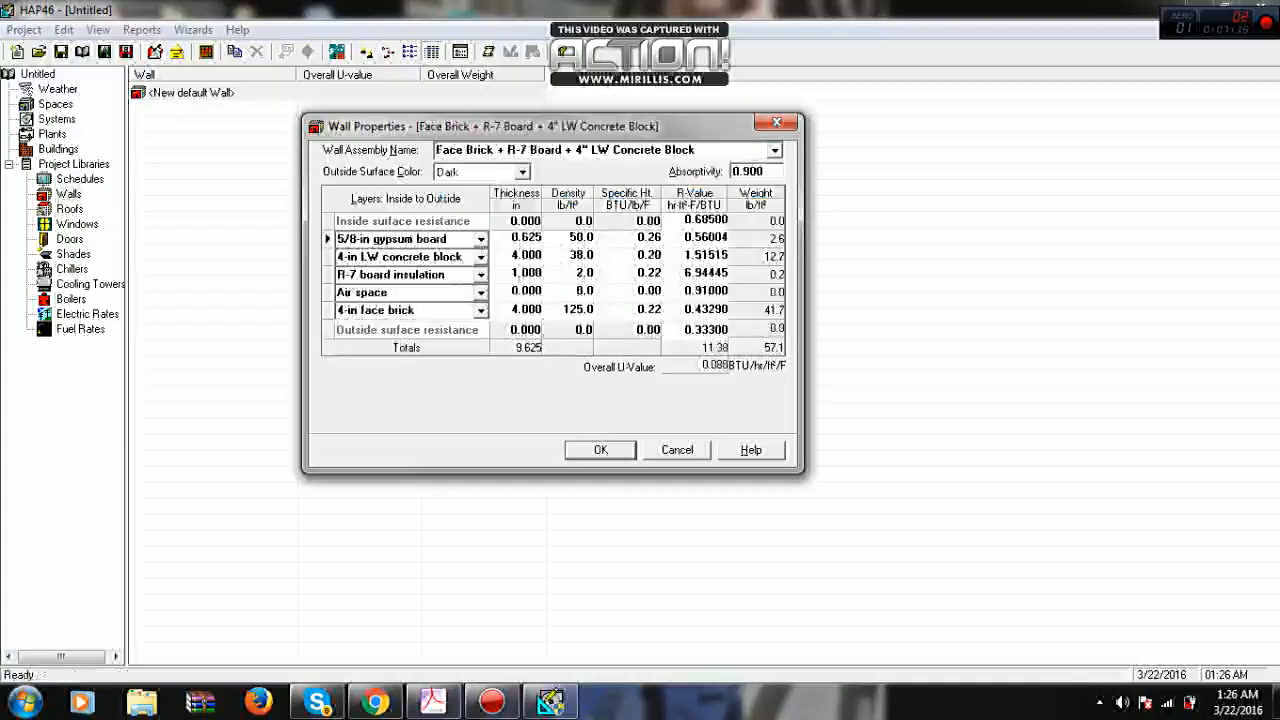
left_click(577, 151)
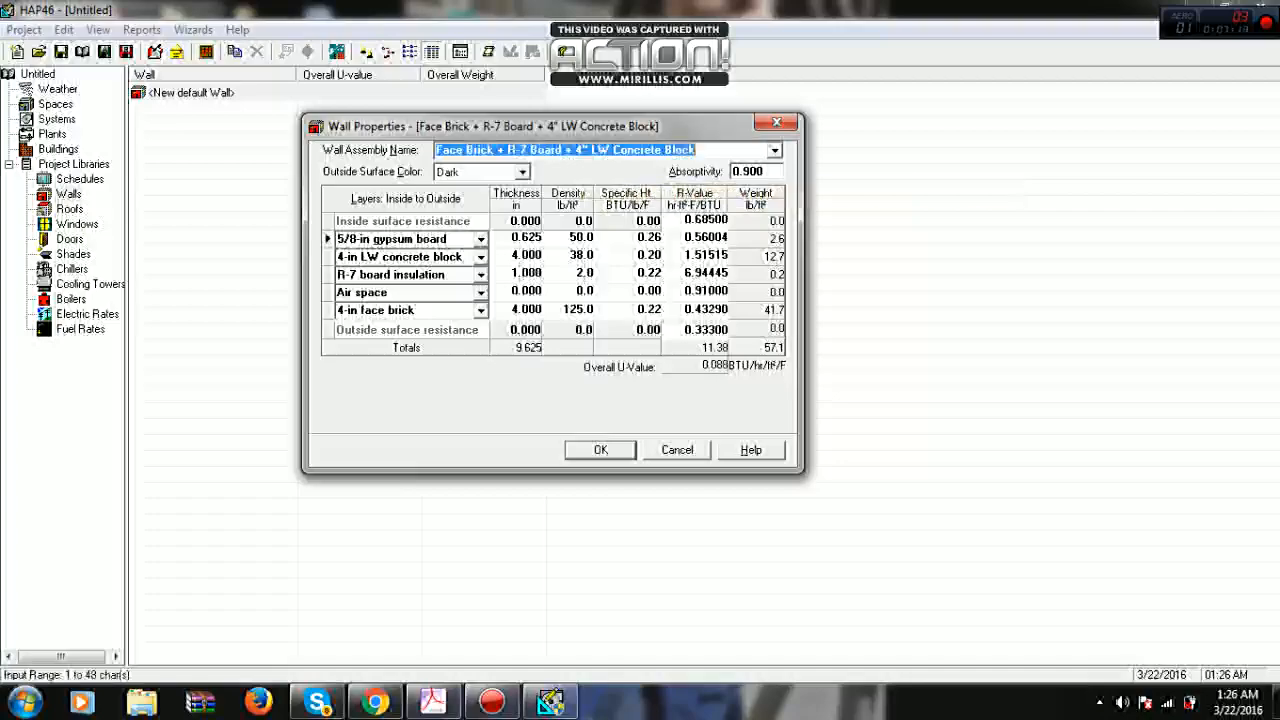
left_click(775, 151)
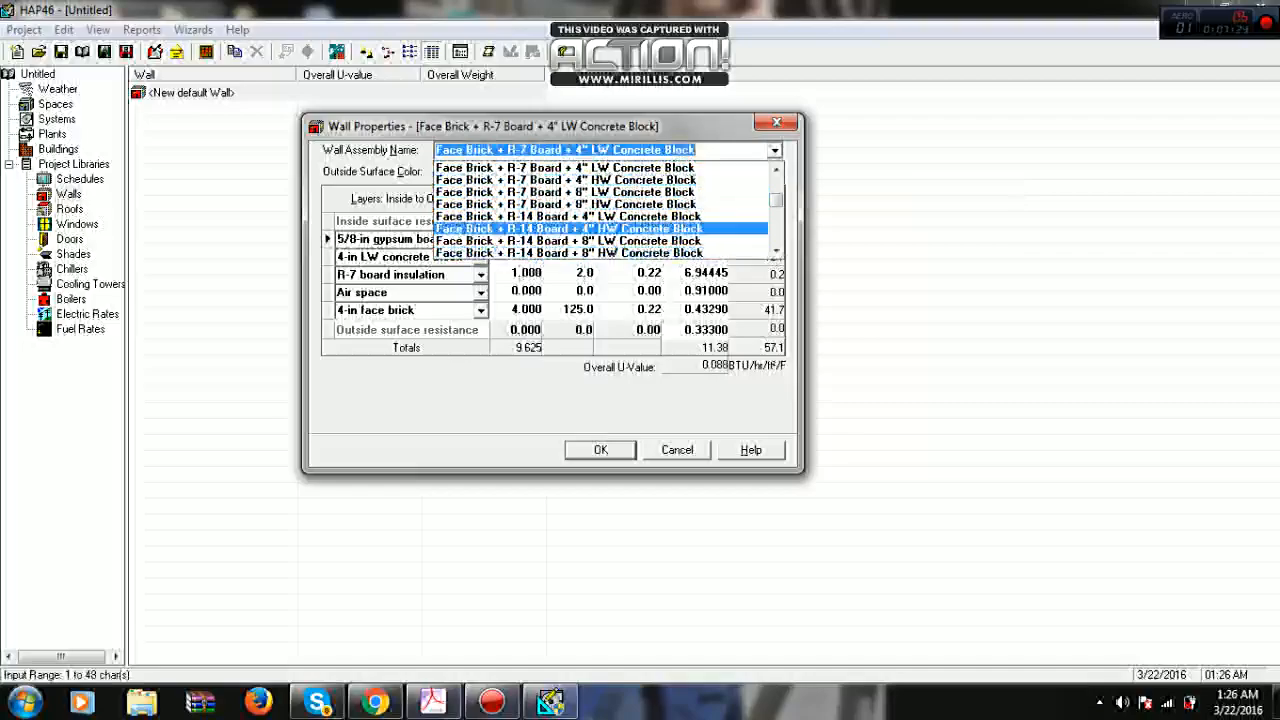
left_click(570, 229)
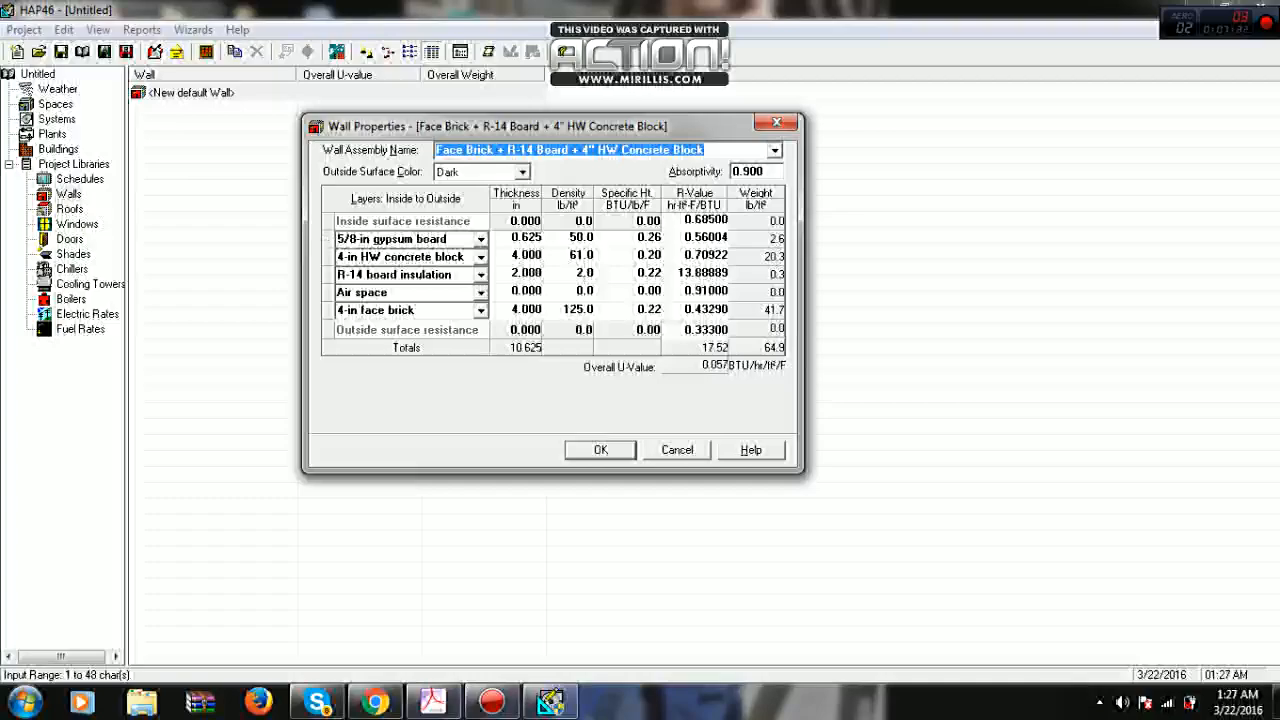
left_click(775, 151)
scroll(690, 181, "down", 3)
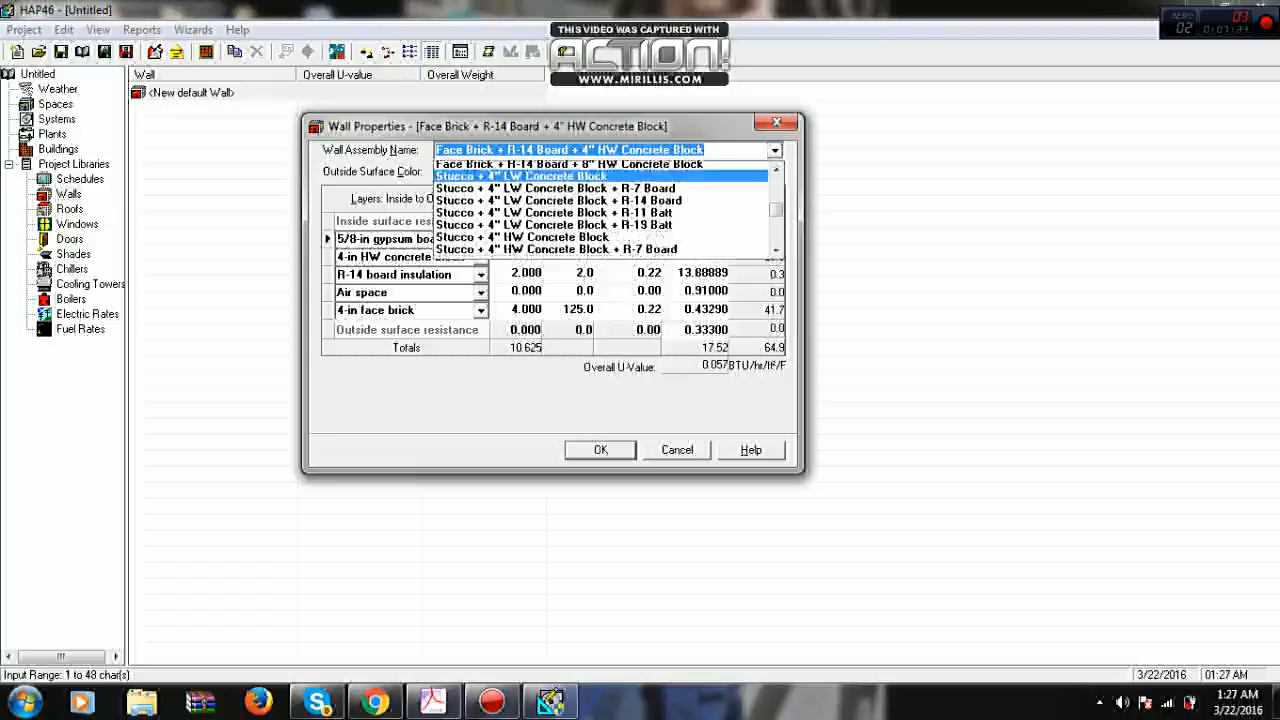
scroll(600, 210, "down", 5)
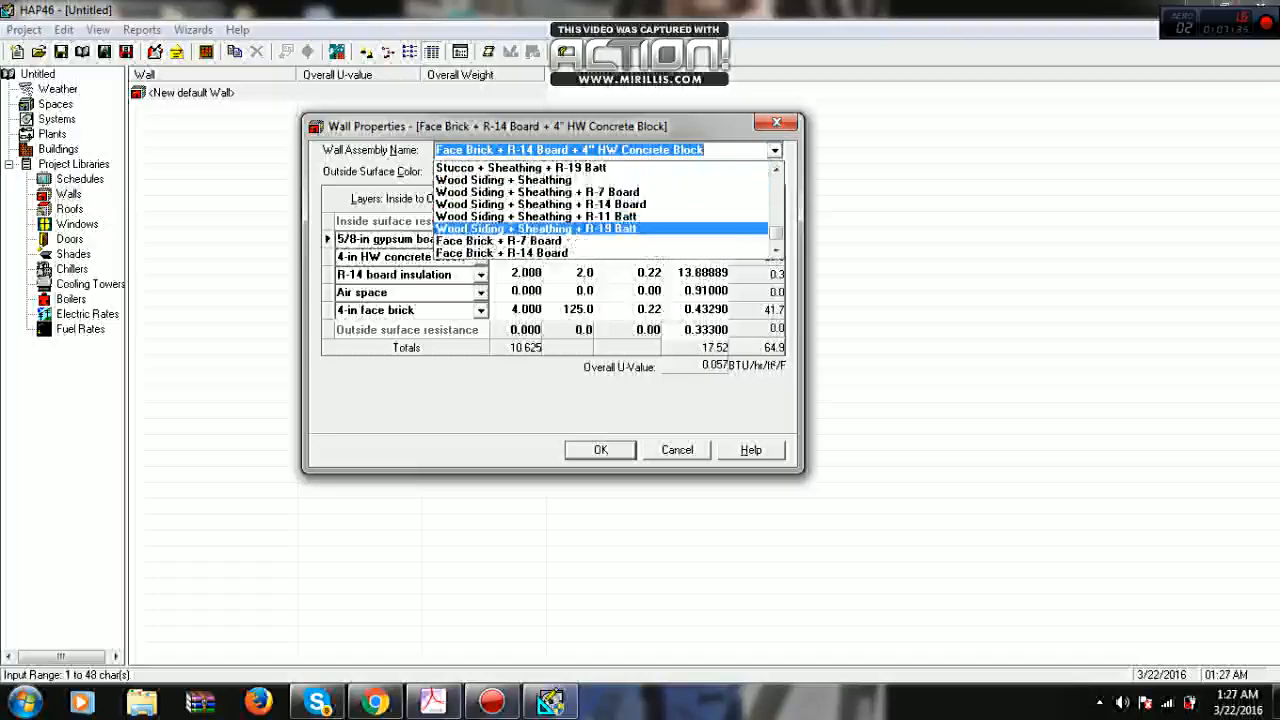
left_click(600, 192)
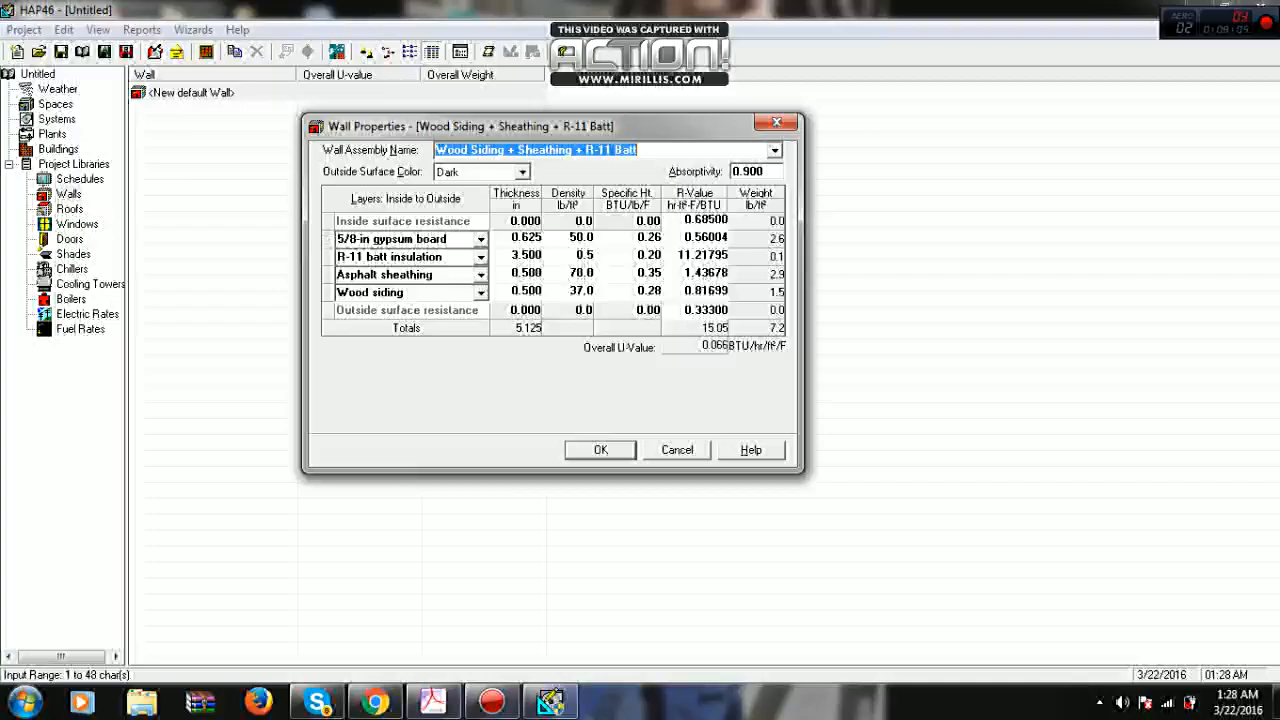
left_click(677, 450)
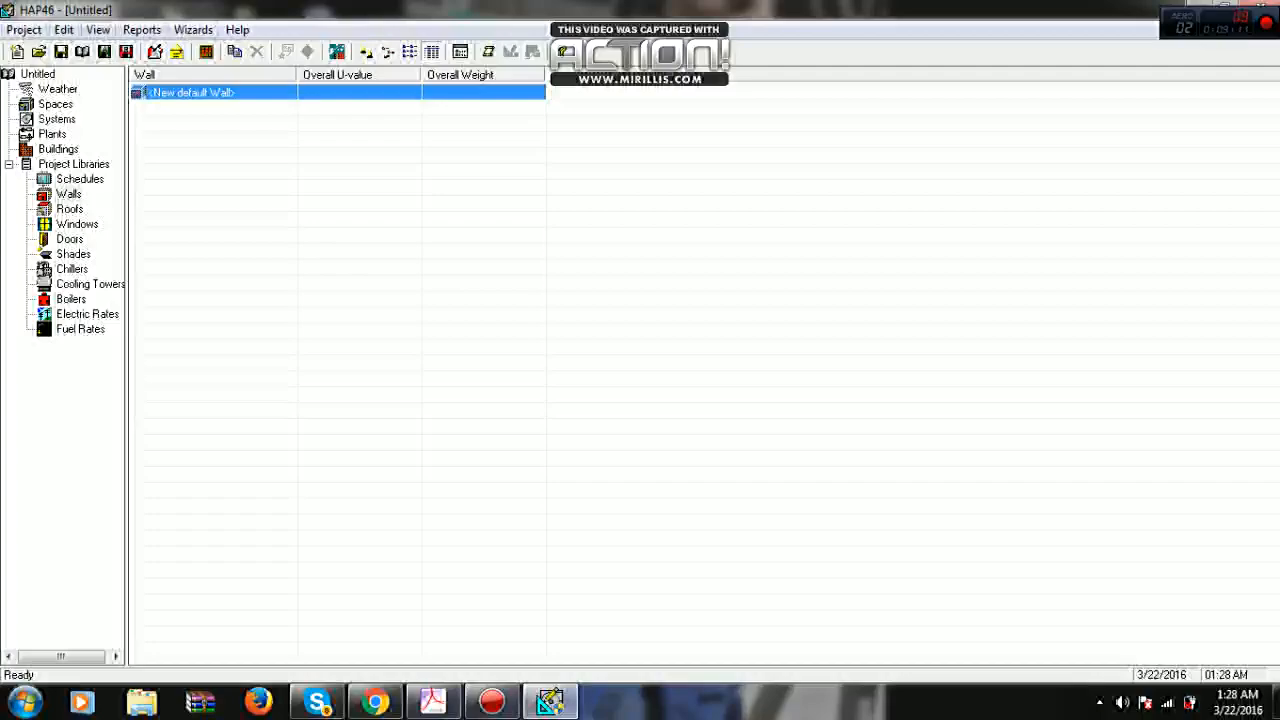
- Set the measurement units in the preferences to SI Metric and accept the change
left_click(97, 29)
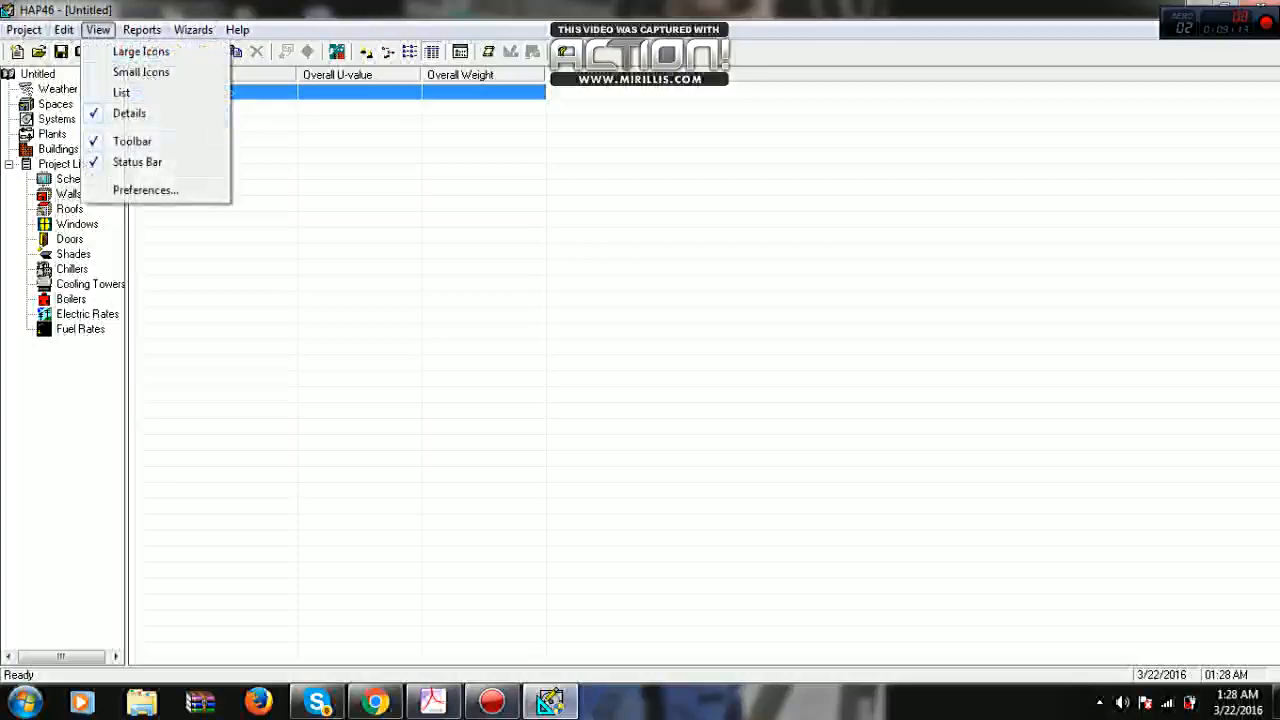
left_click(145, 189)
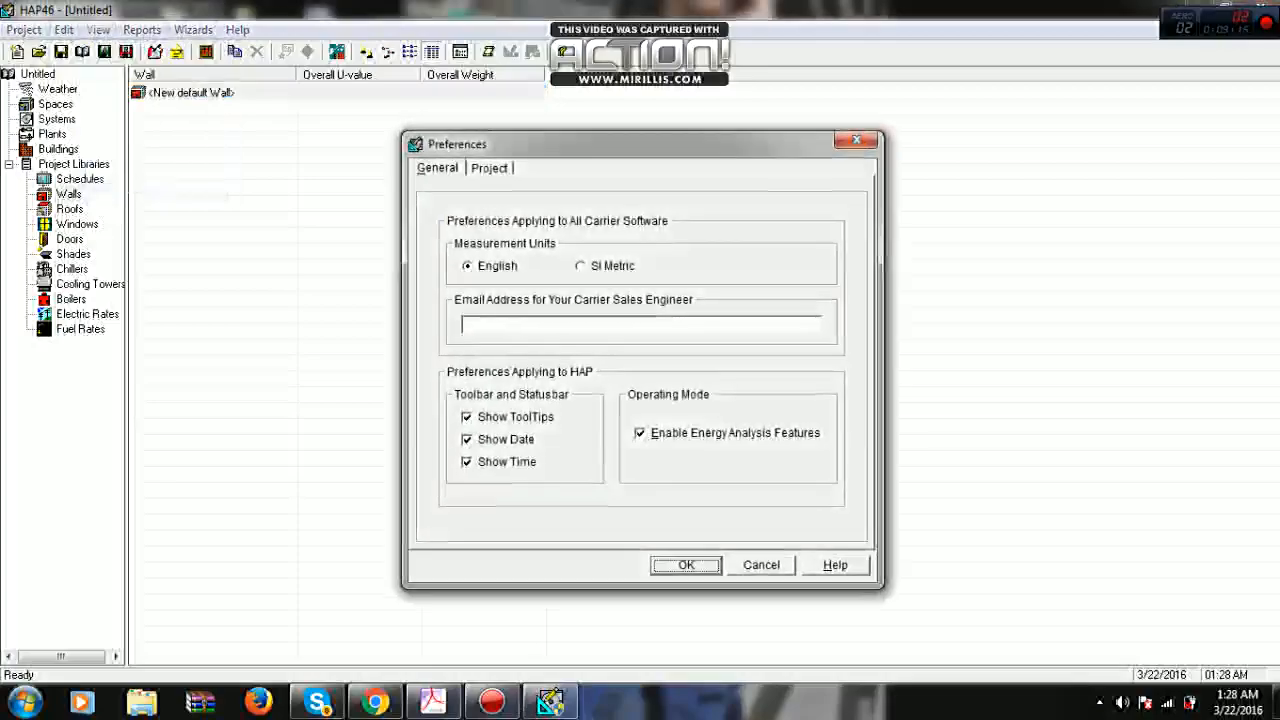
left_click(604, 266)
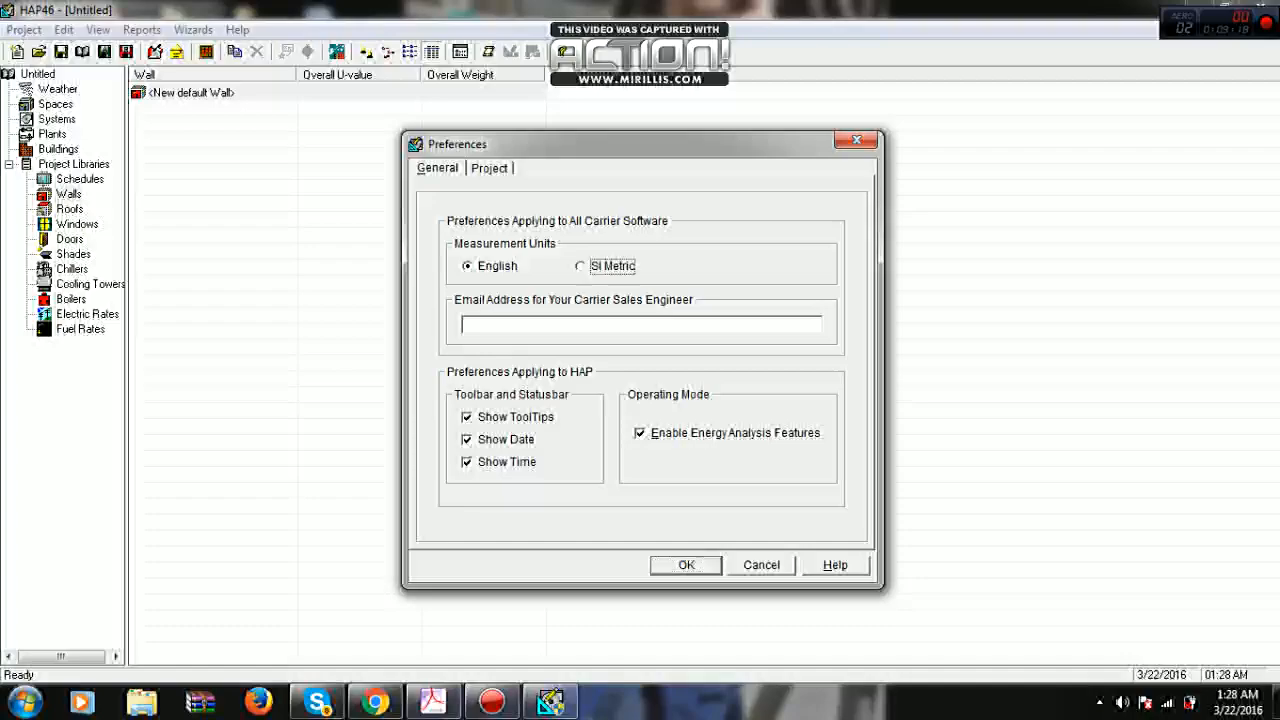
left_click(686, 565)
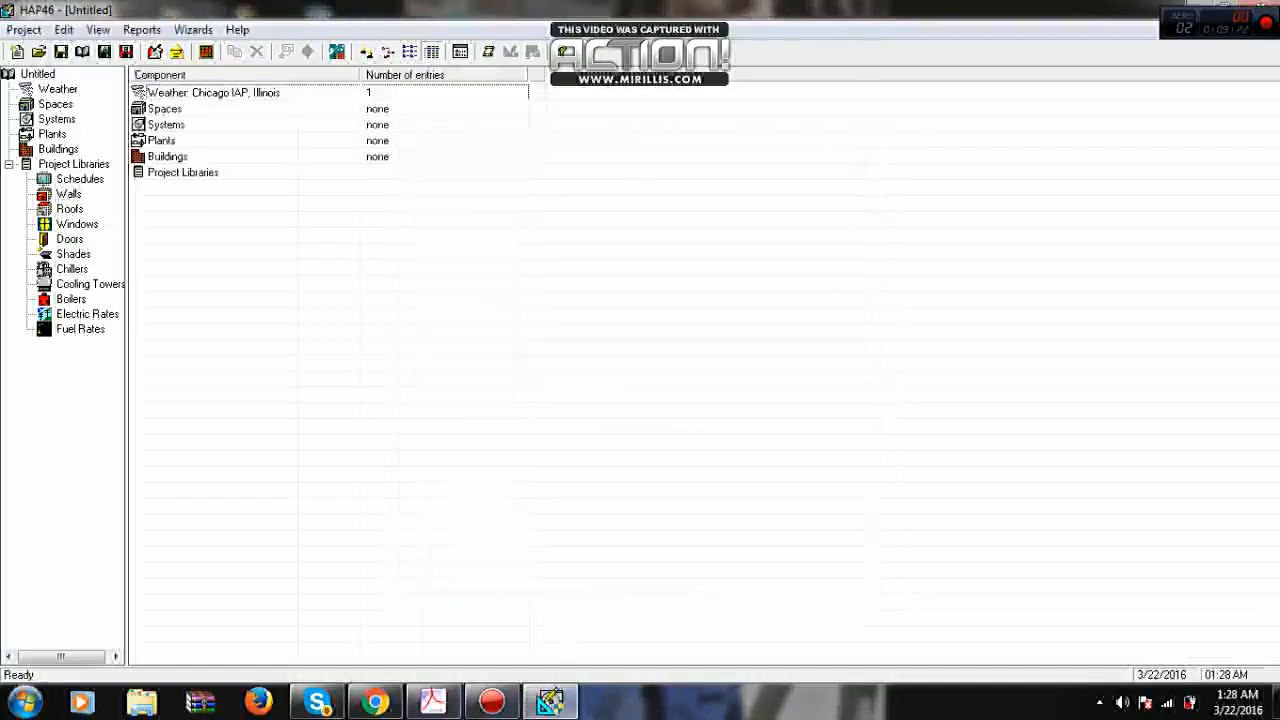
- Open a new default wall in the Walls library and choose the predefined assembly Stucco + 102mm HW Concrete Block + RSI-2.5 Board
left_click(69, 194)
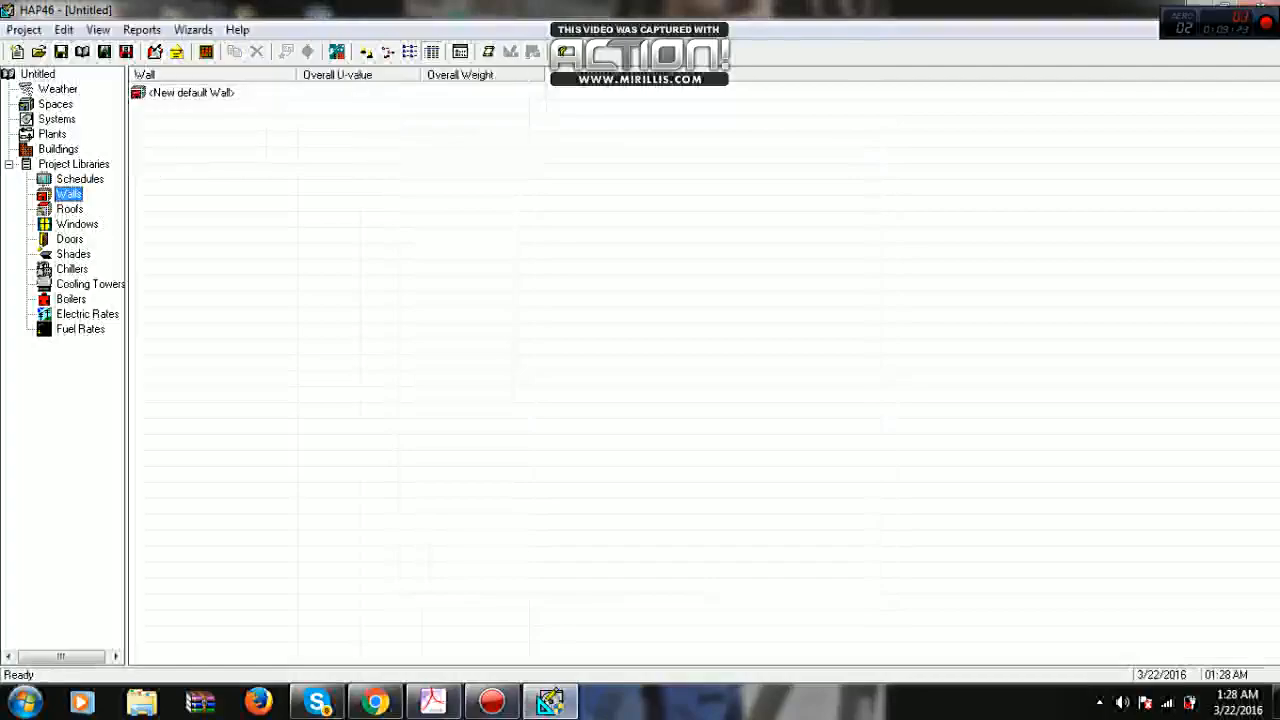
double_click(191, 93)
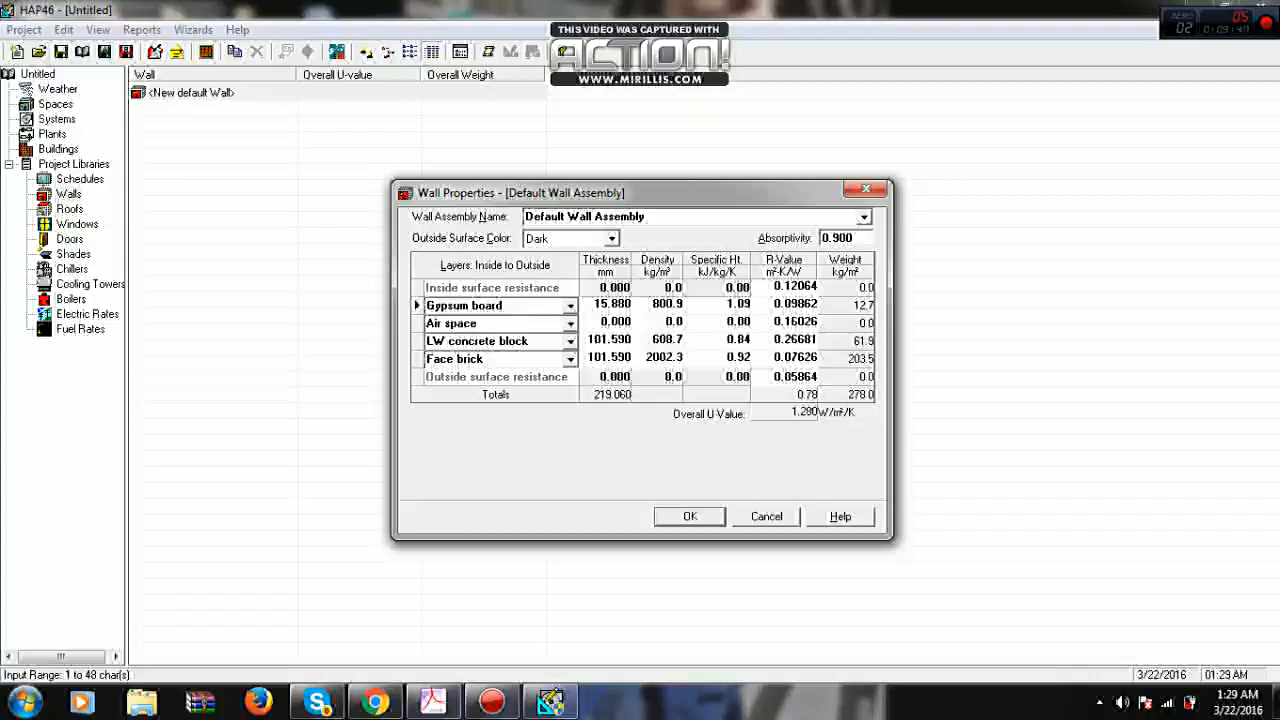
left_click(864, 217)
scroll(690, 309, "down", 3)
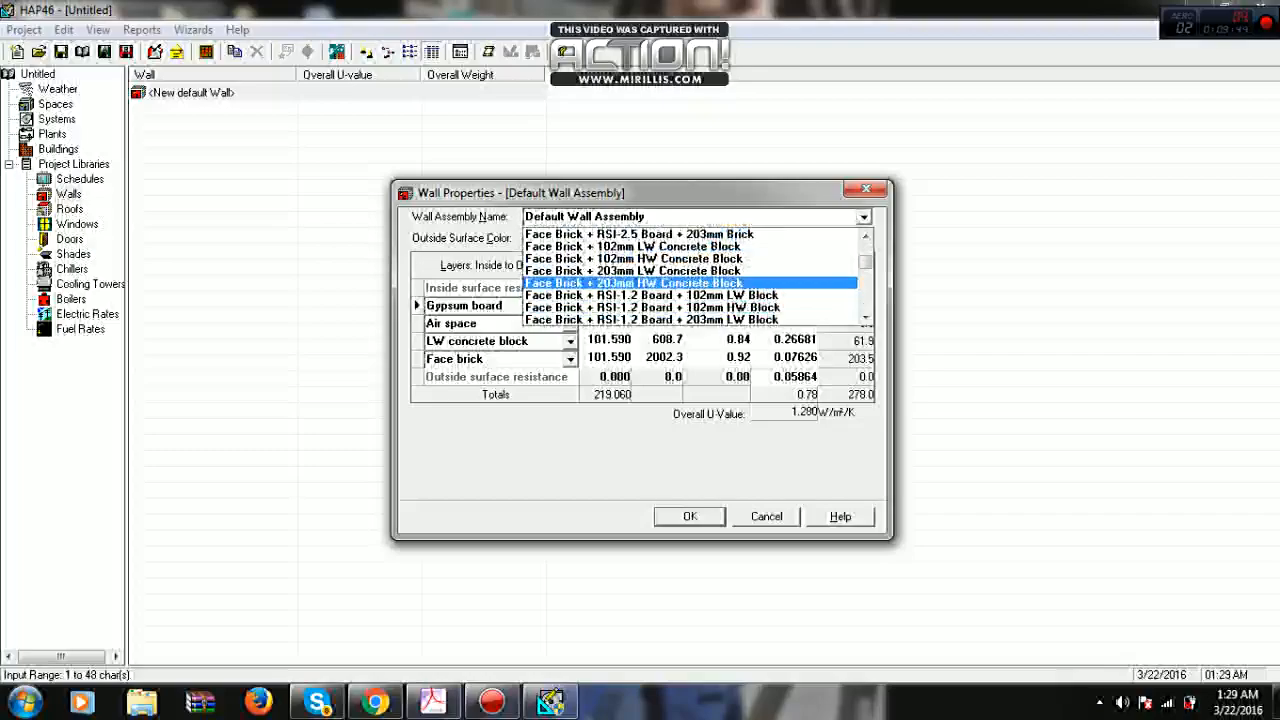
left_click(634, 283)
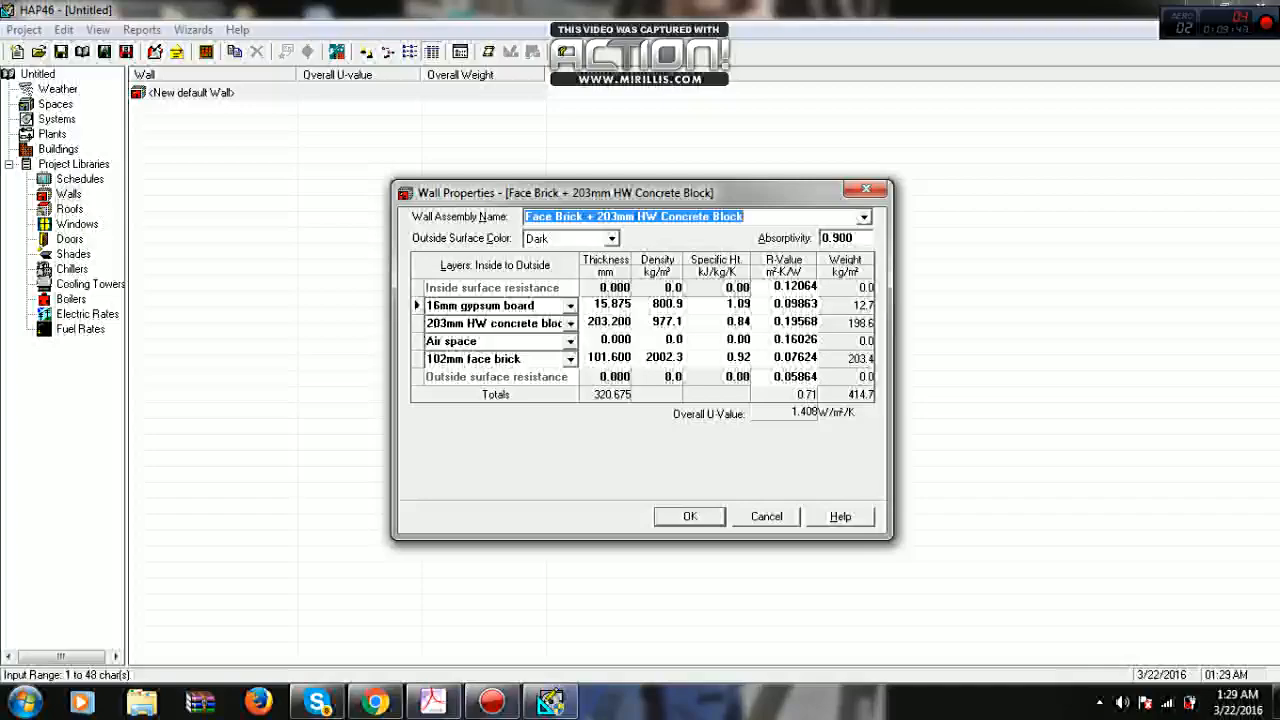
left_click(864, 217)
scroll(690, 296, "down", 5)
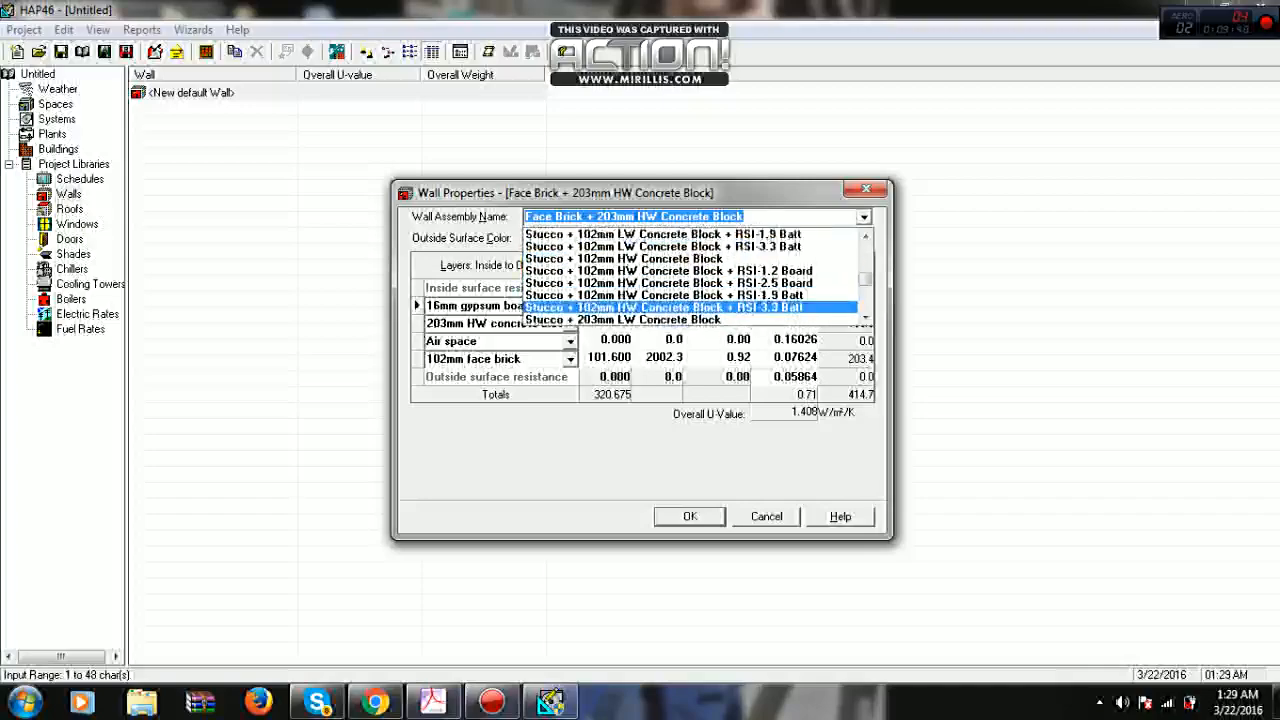
left_click(690, 282)
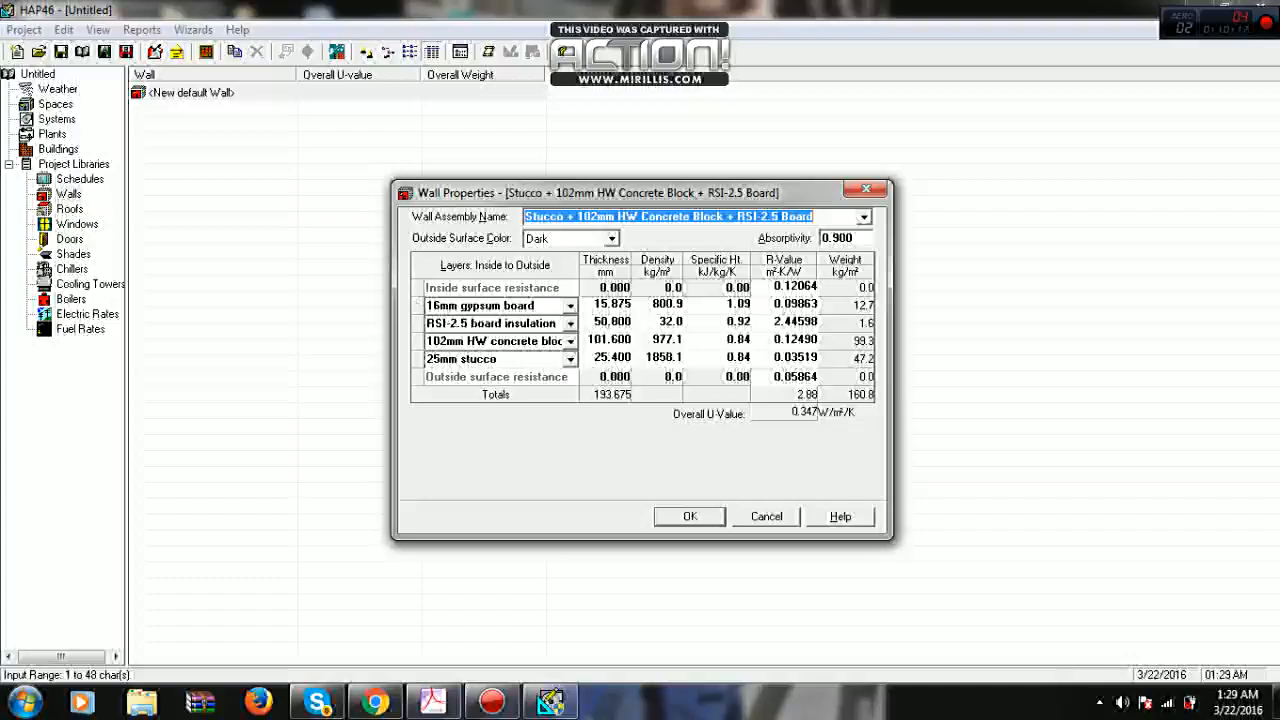
- Try thicknesses of 60 mm and 25 mm for the wall's RSI-2.5 board insulation layer
left_click(571, 306)
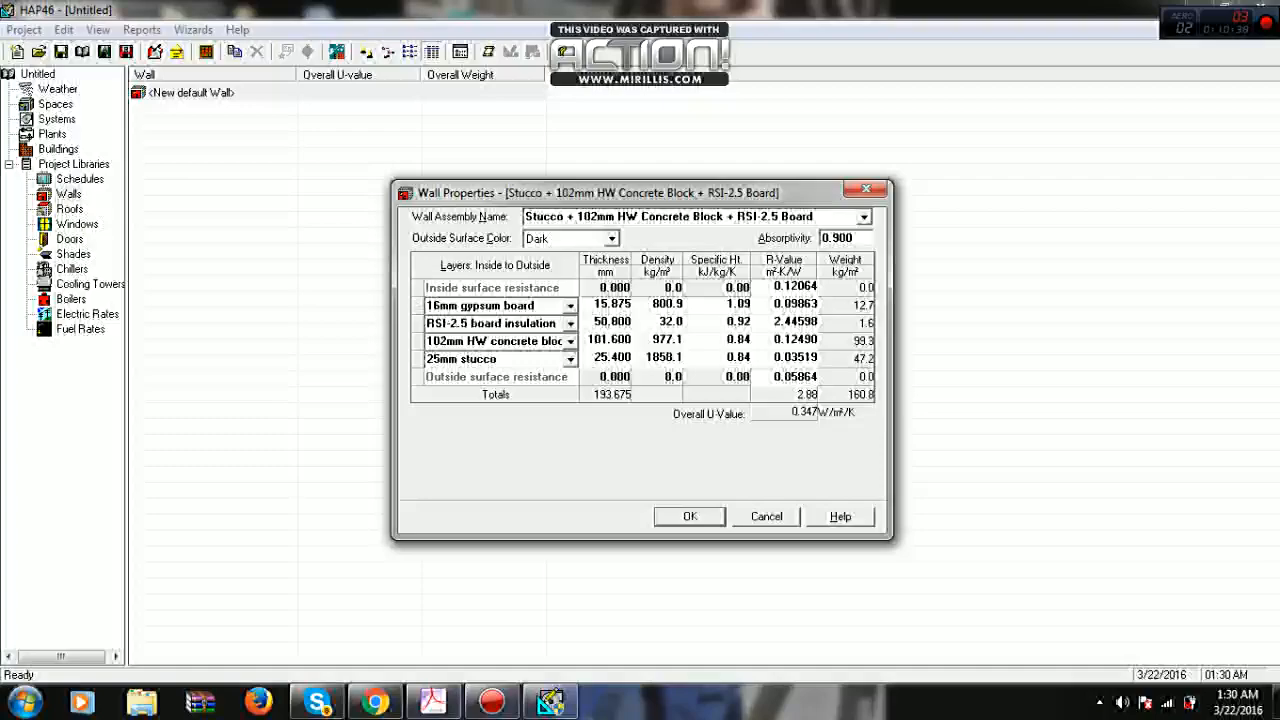
left_click(612, 322)
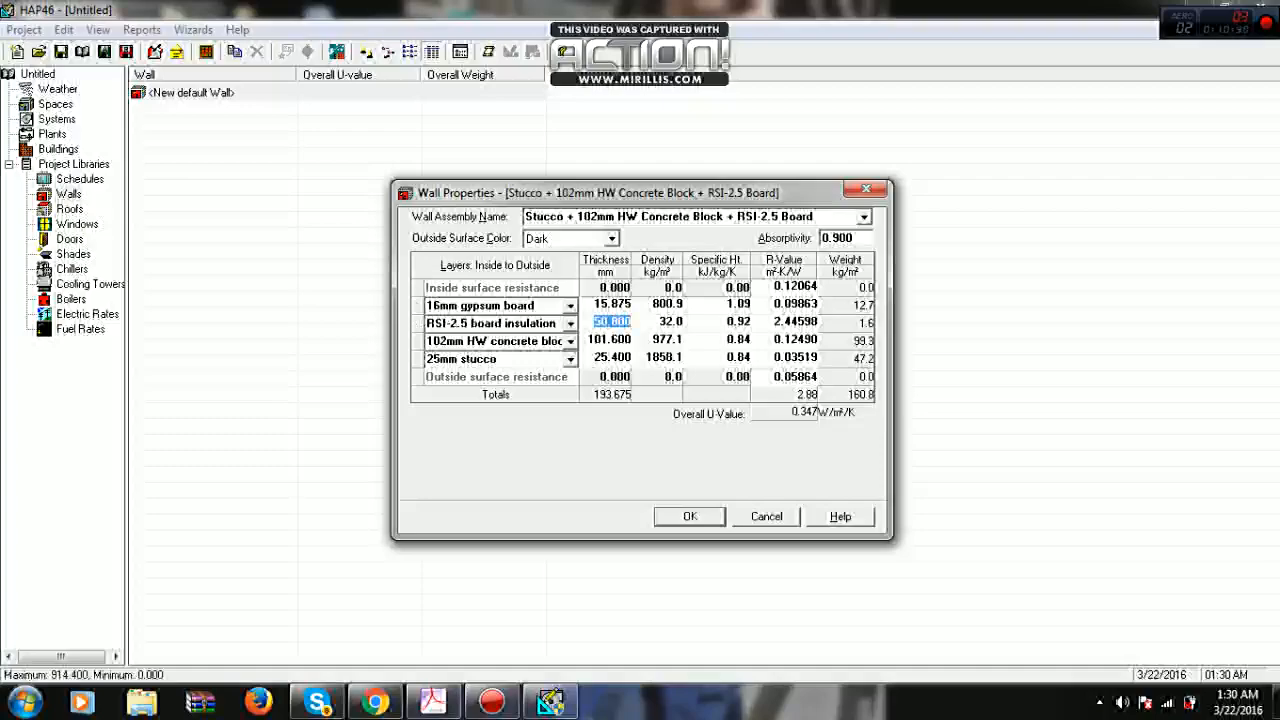
type("60")
key("Return")
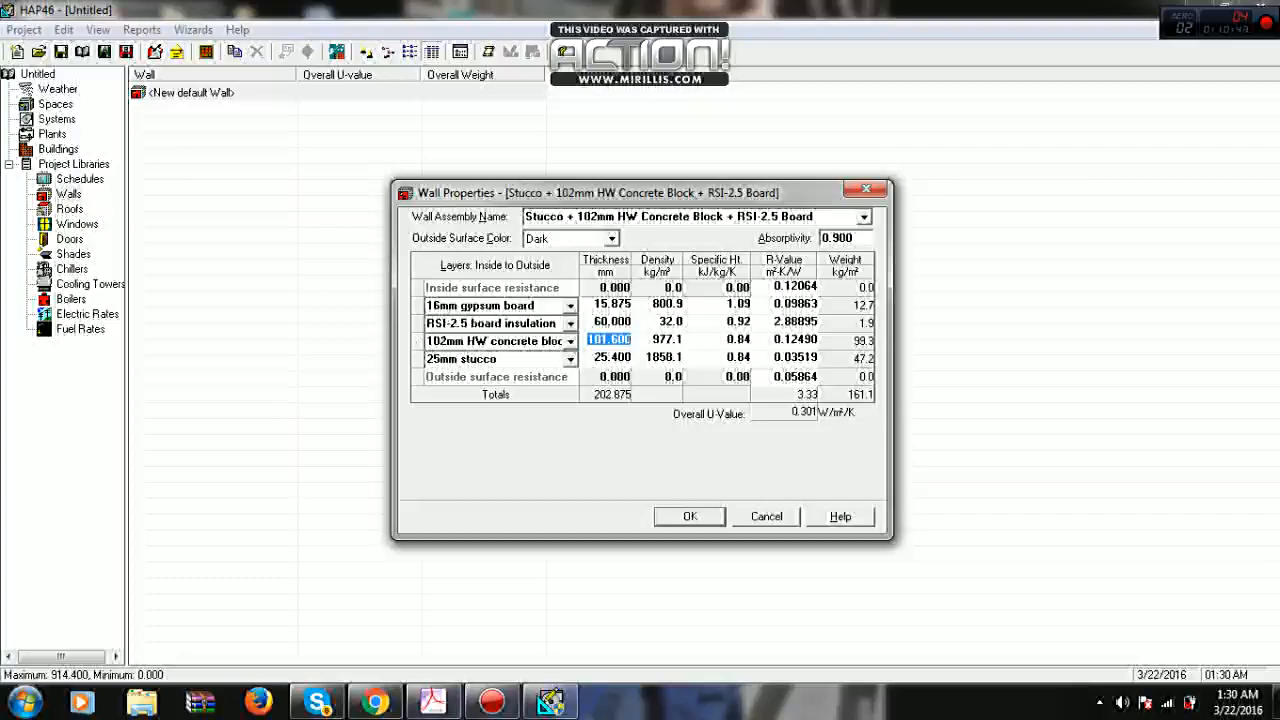
left_click(612, 322)
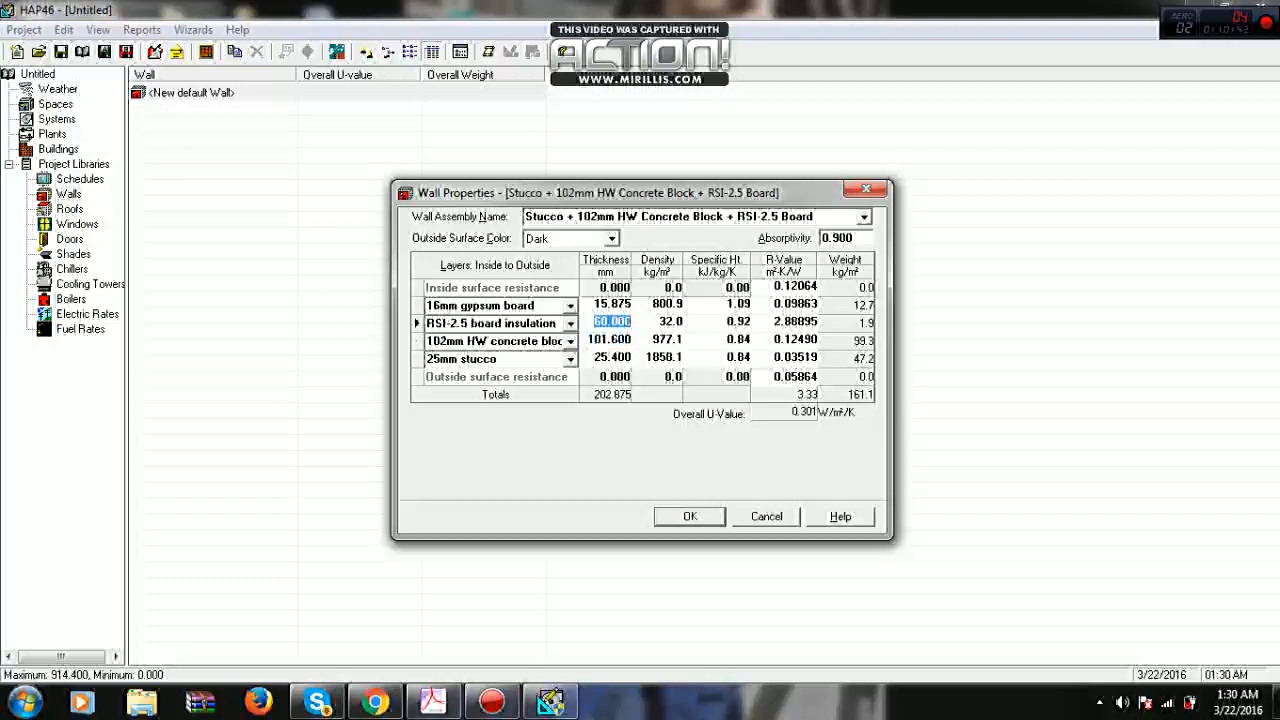
type("25")
key("Return")
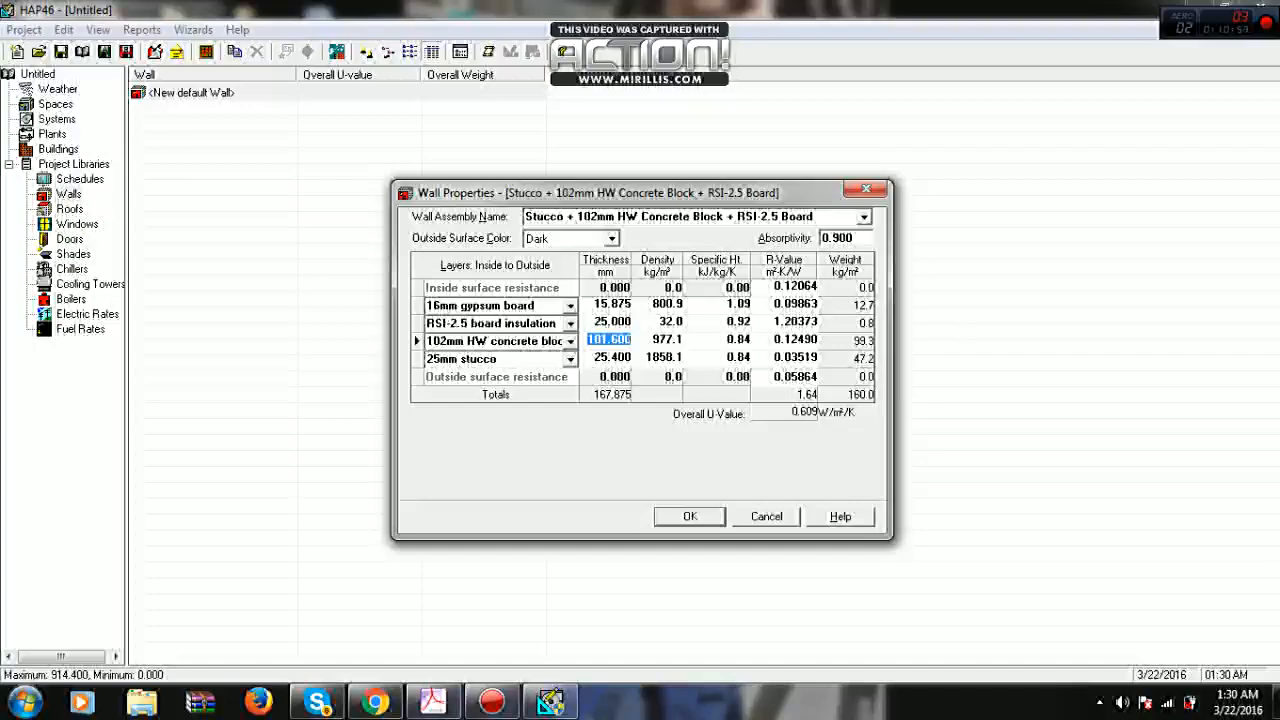
- Try insulation thicknesses of 40, 41 and 39 mm for the wall's RSI-2.5 board layer
left_click(612, 322)
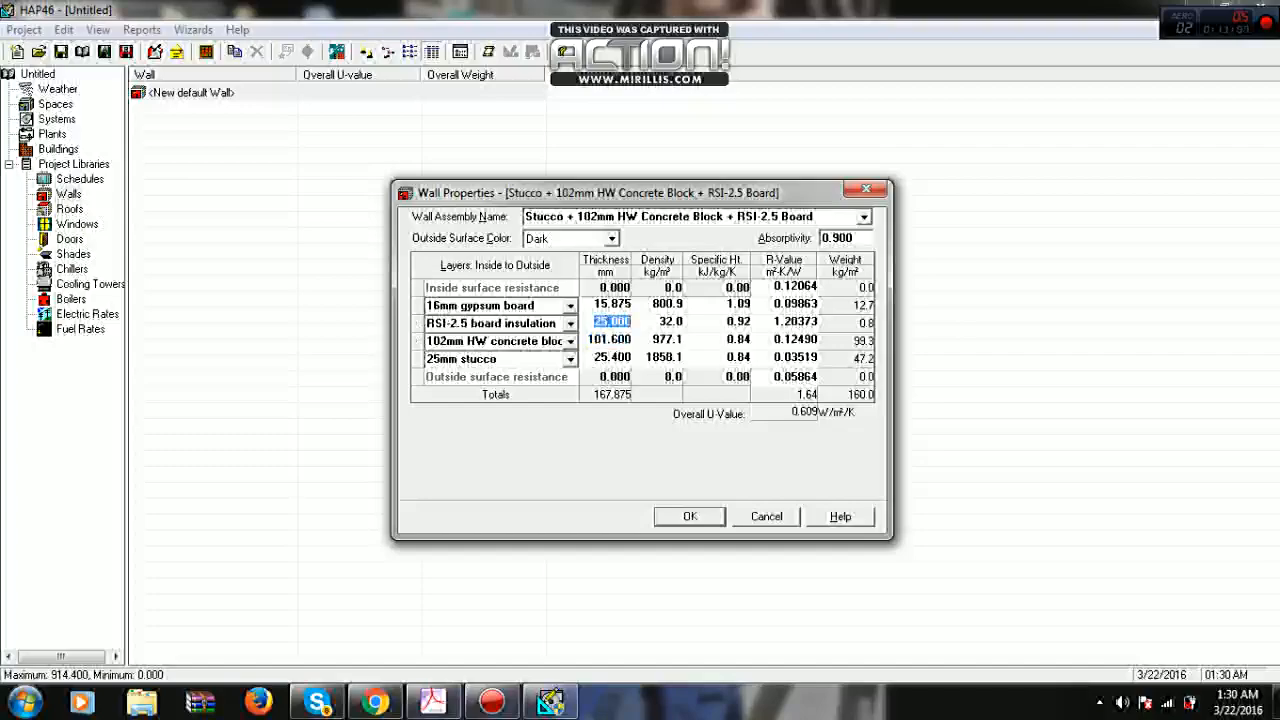
type("40")
left_click(609, 340)
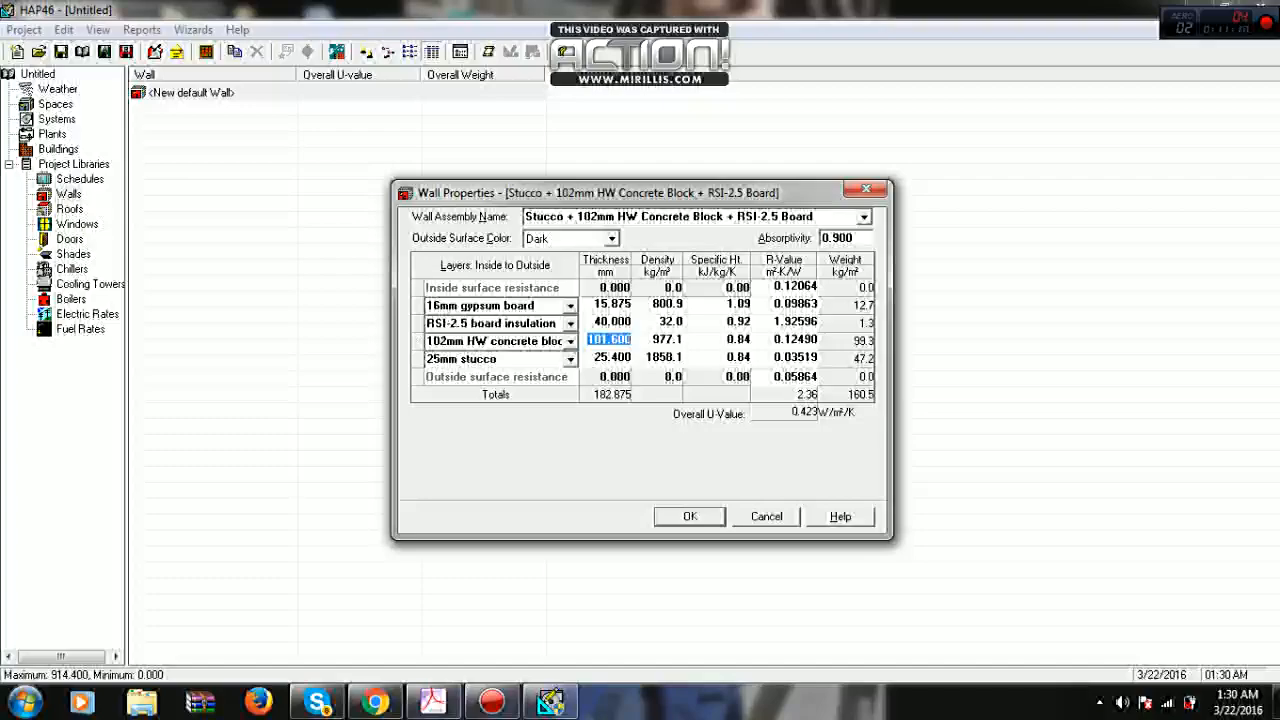
left_click(612, 322)
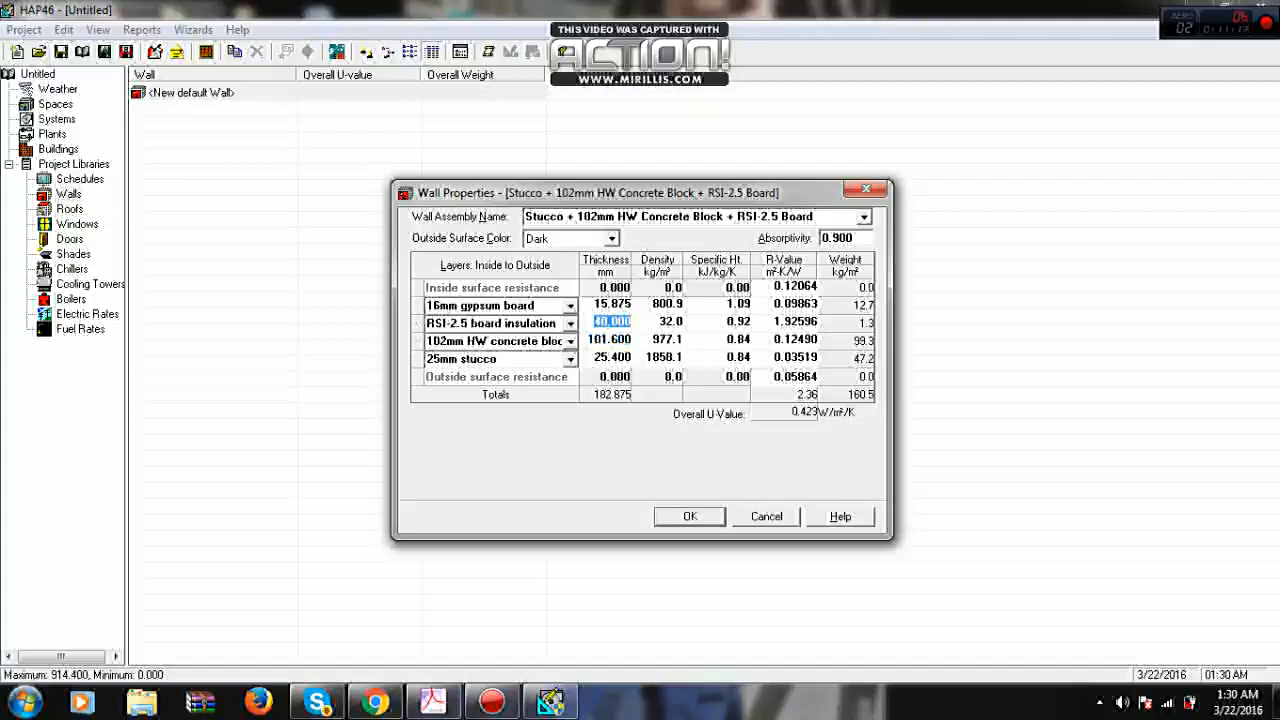
type("41")
left_click(610, 340)
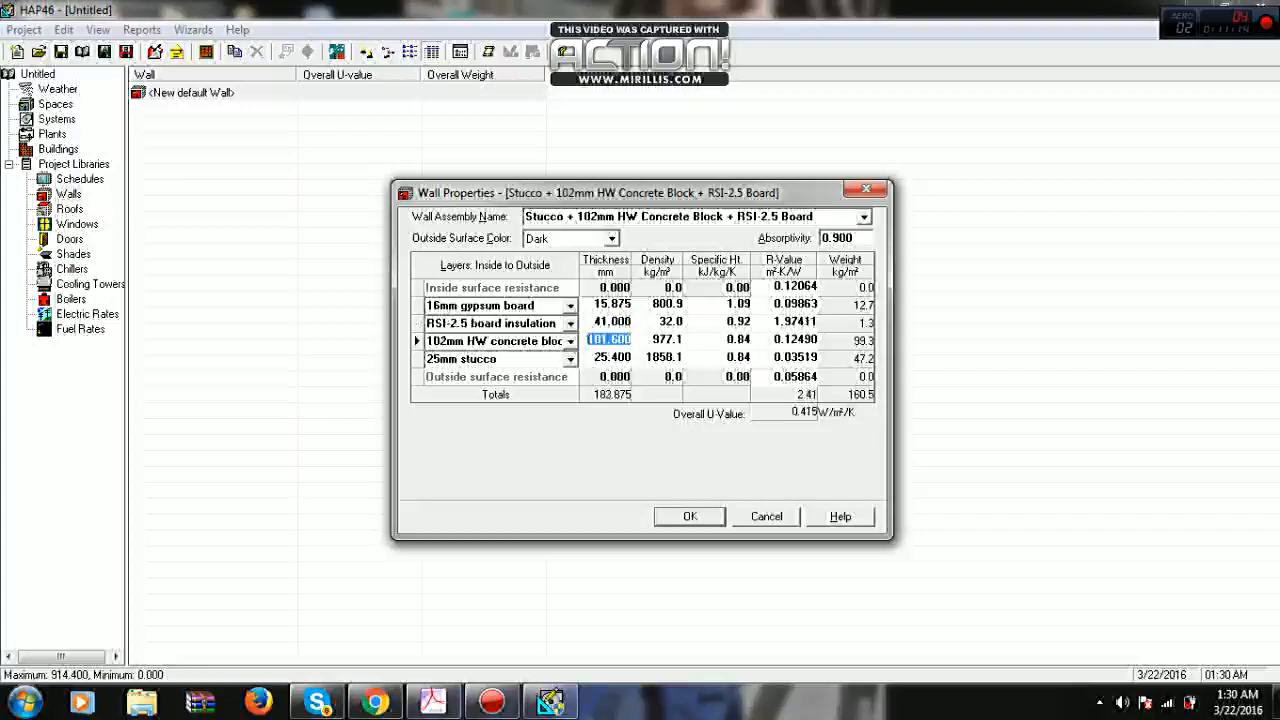
left_click(612, 322)
type("39")
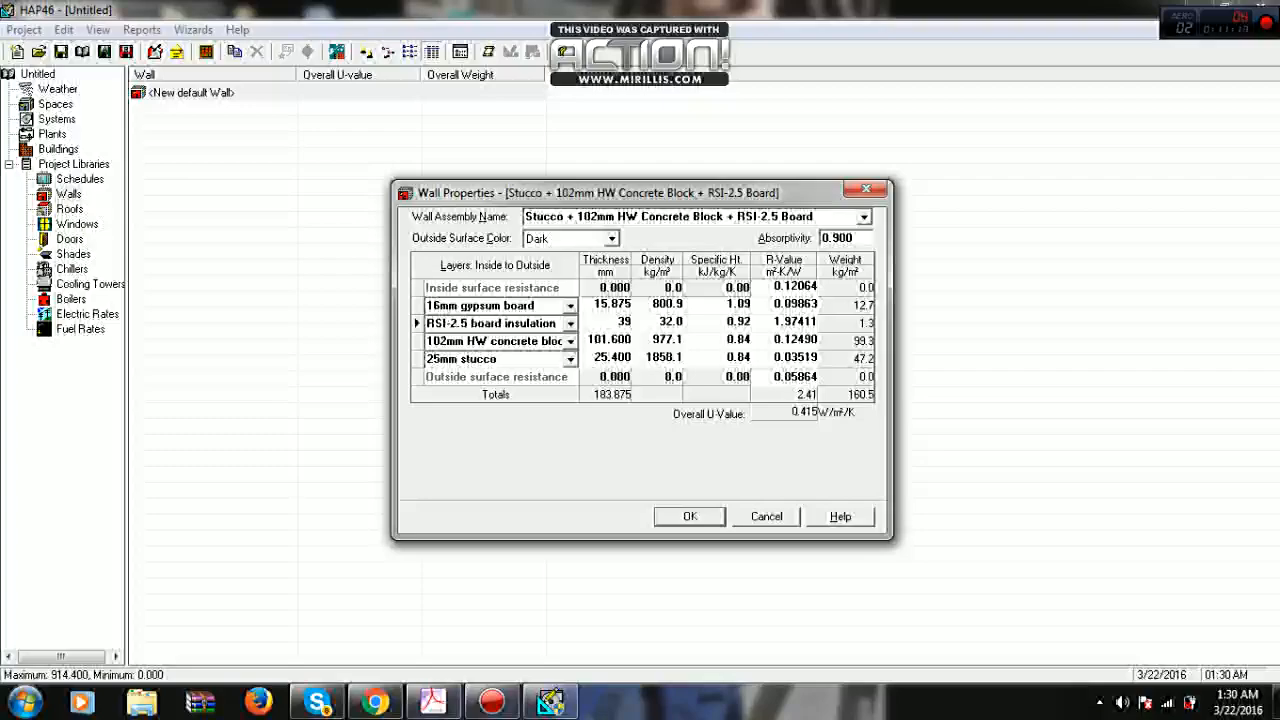
left_click(610, 340)
- Set the thickness of the wall's RSI-2.5 board insulation layer to 40 mm
left_click(612, 322)
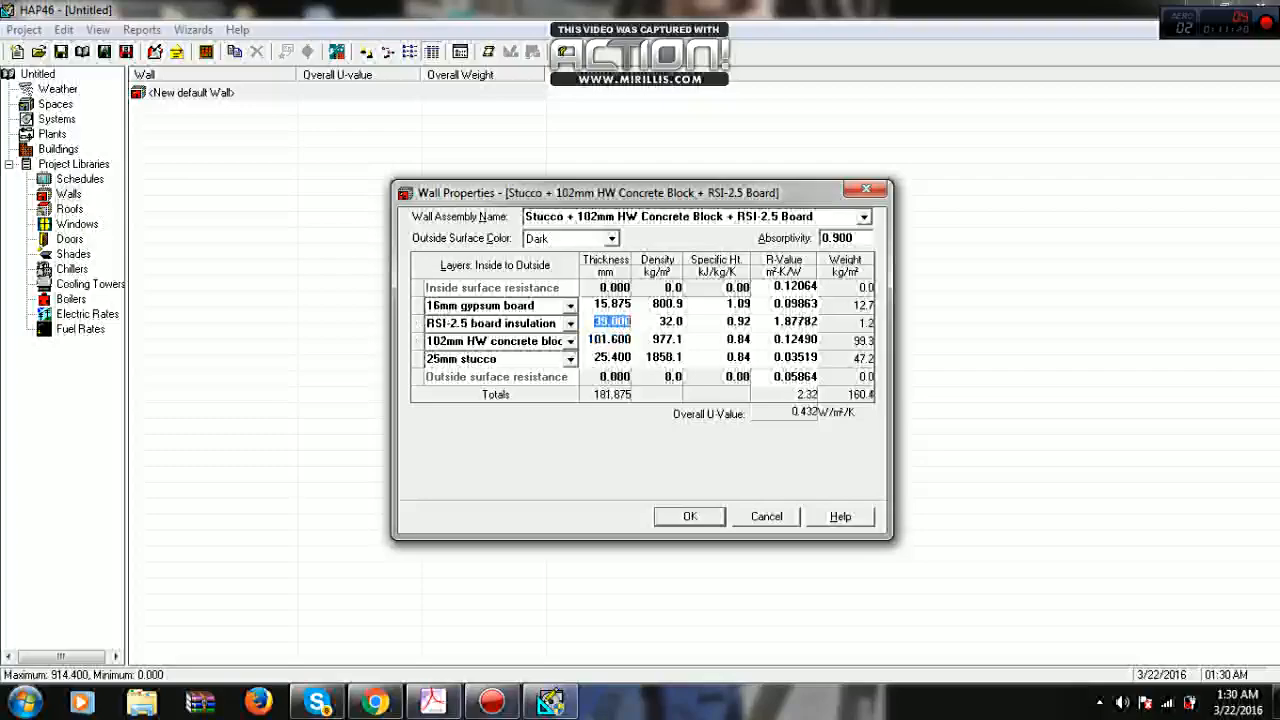
type("40")
key("Down")
left_click_drag(602, 340, 588, 340)
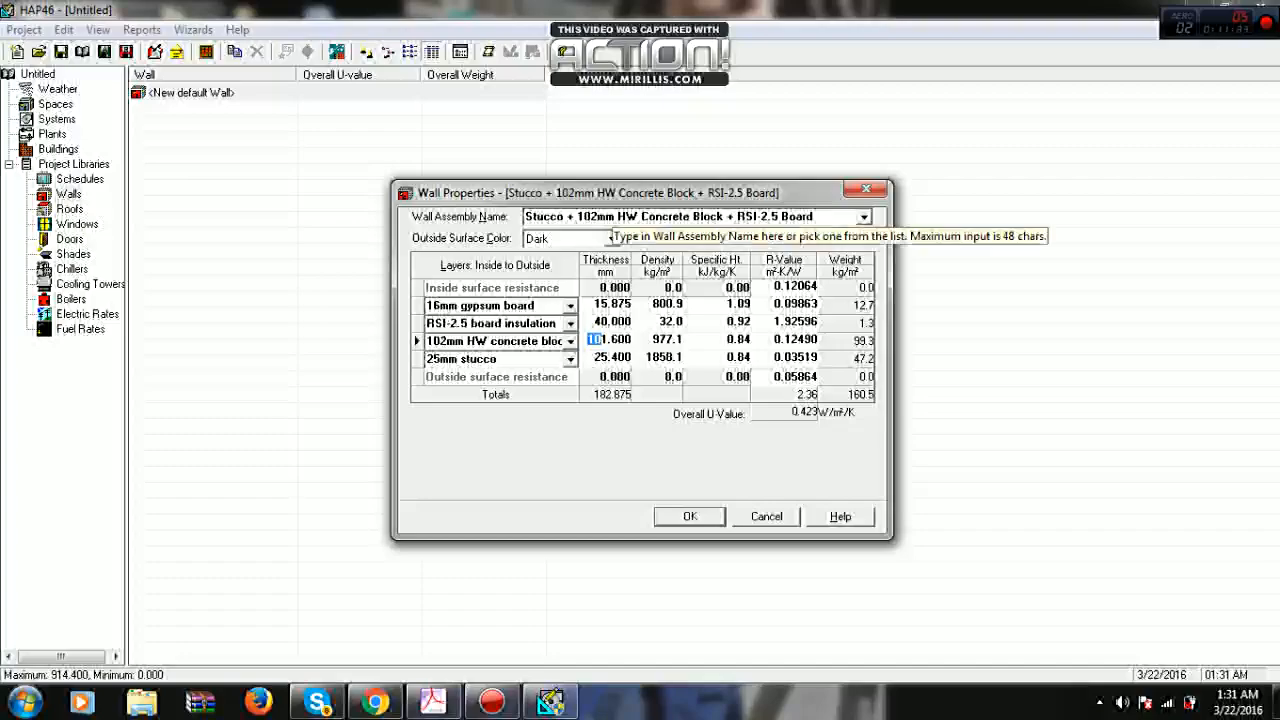
- Name the wall assembly wall-001 and save it to the Walls library
left_click(612, 217)
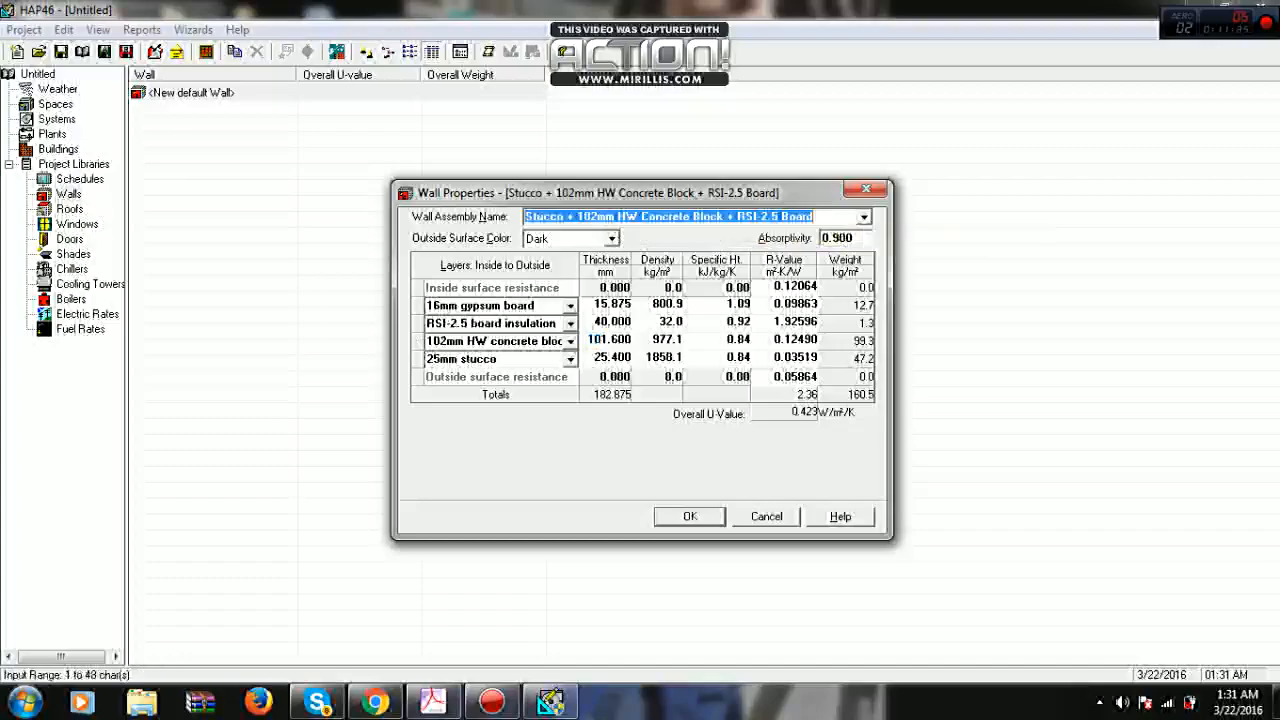
type("wall")
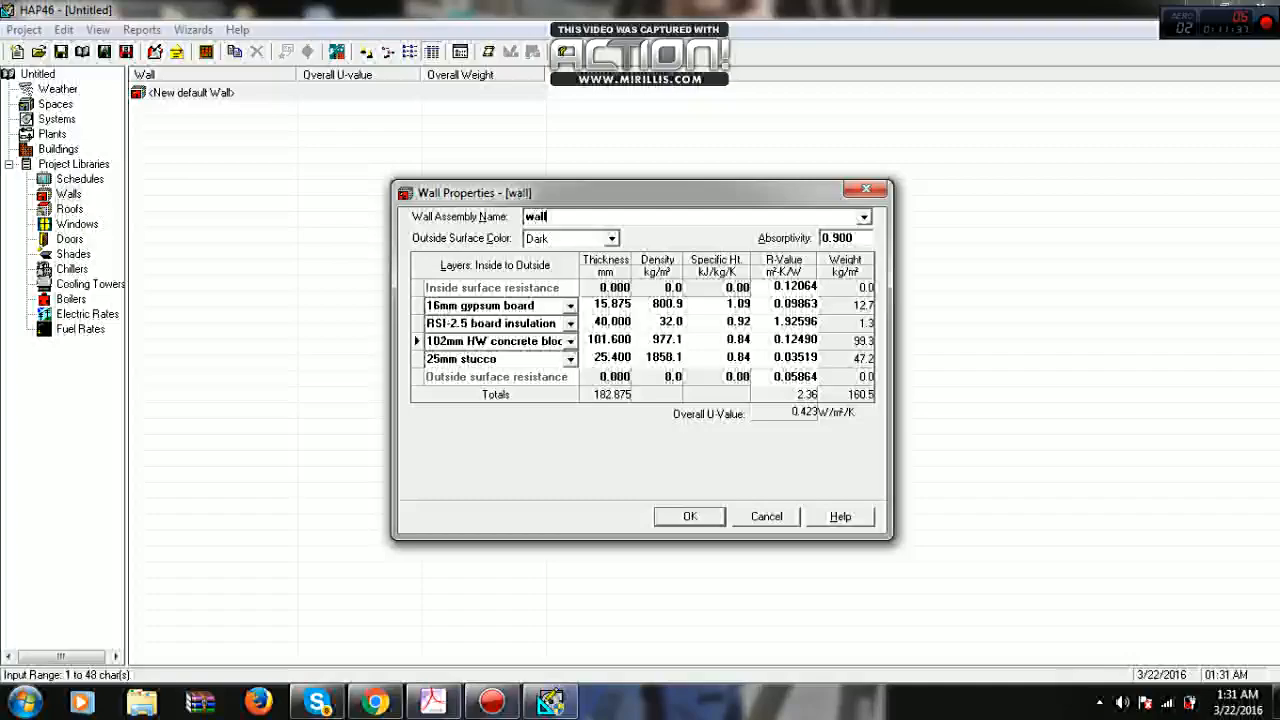
type("-001")
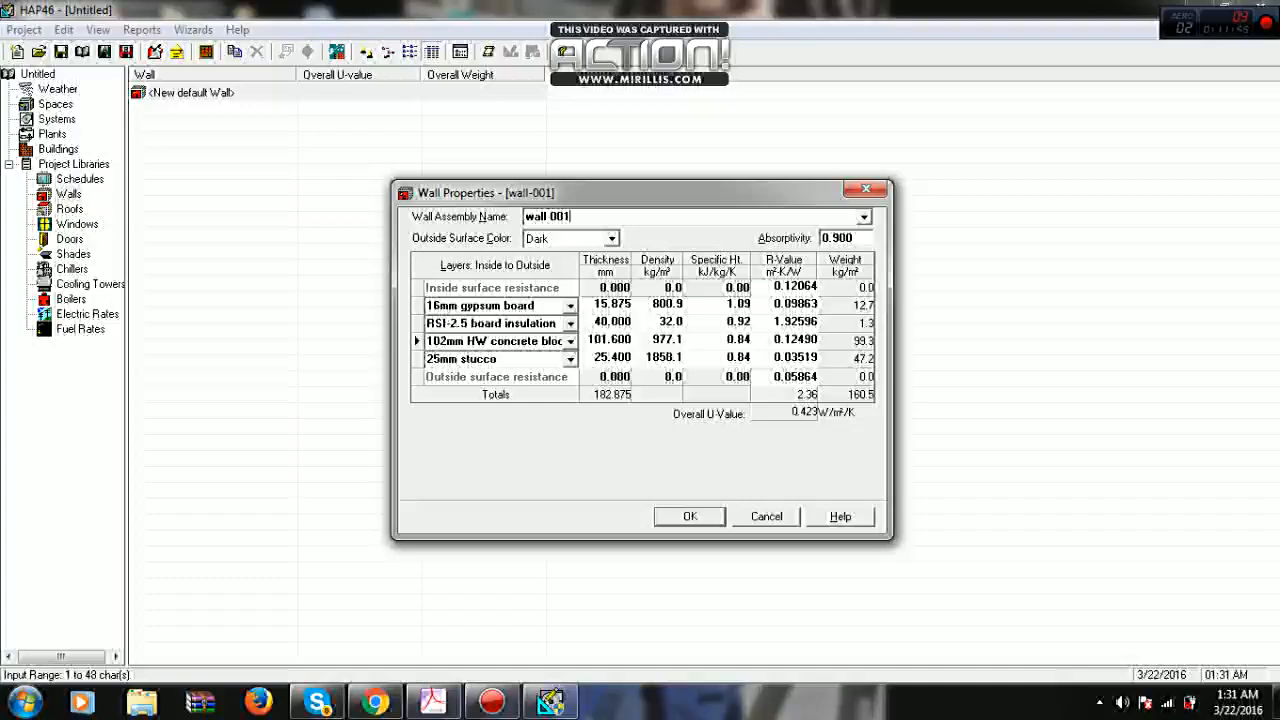
key("Return")
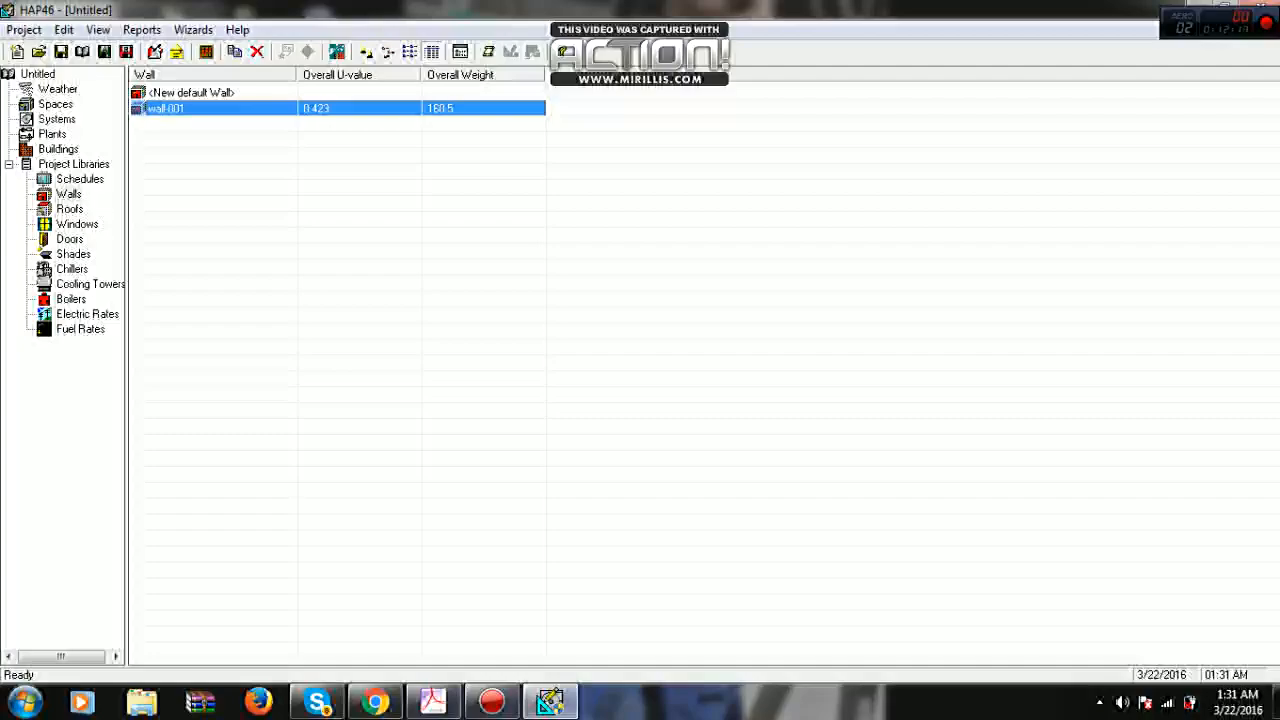
- View the Roofs library and return to the Walls library
left_click(70, 209)
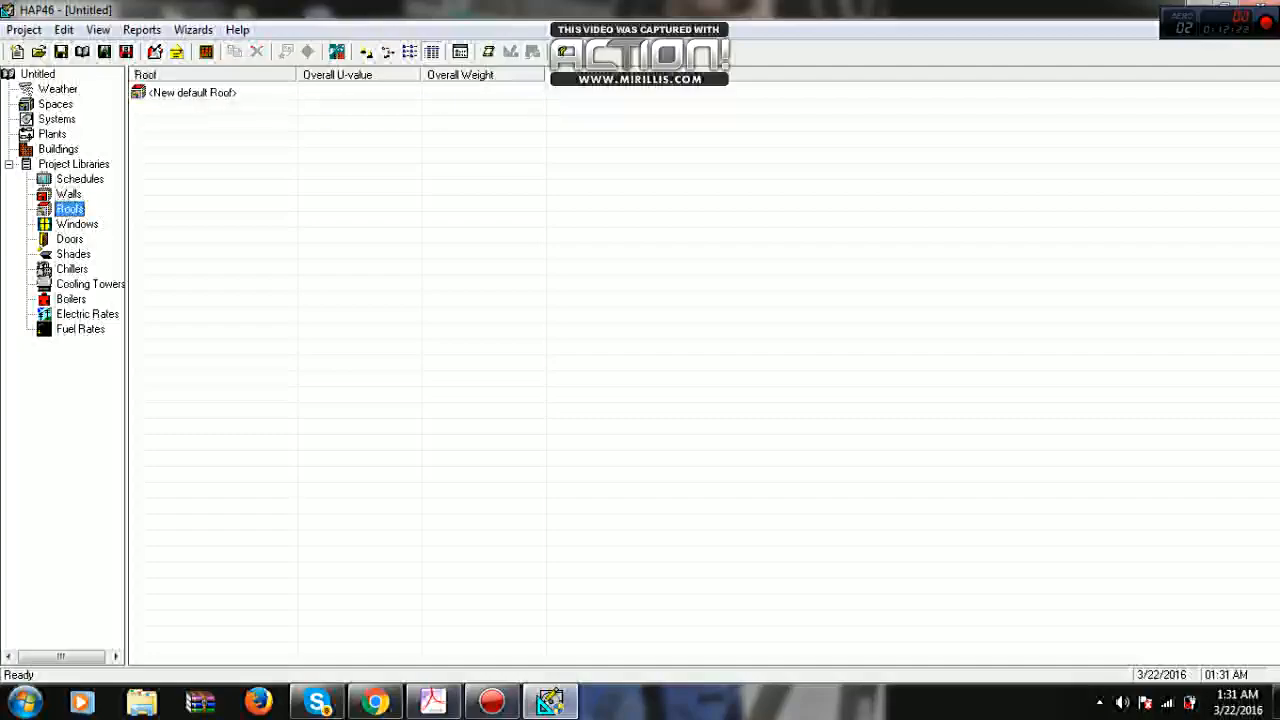
left_click(69, 194)
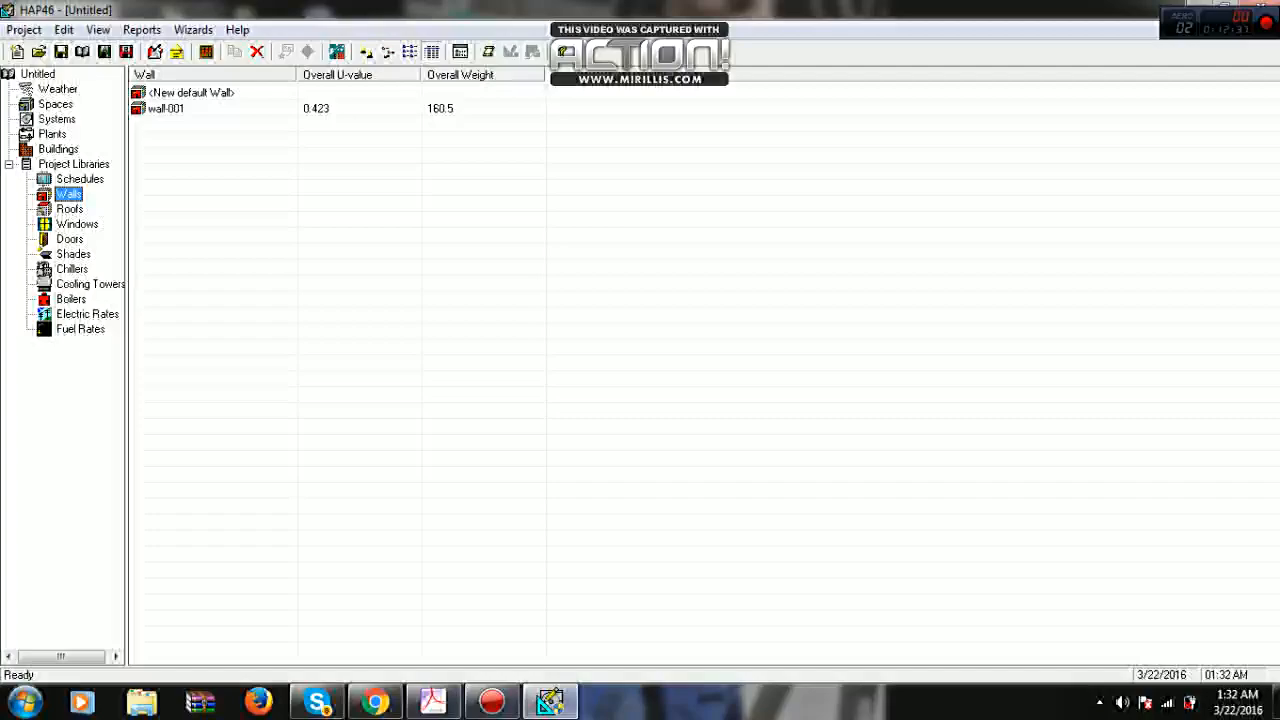
- Rename the wall-001 assembly as wall-001-north and save it
double_click(166, 108)
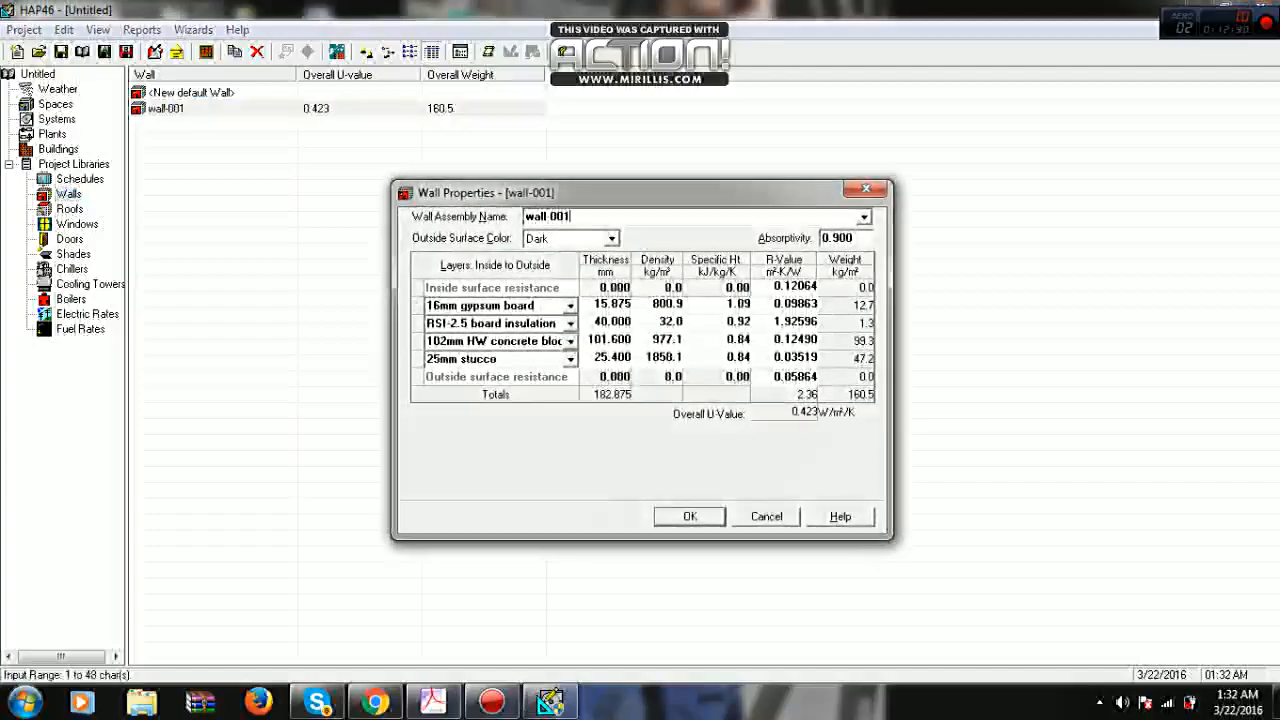
type("-no")
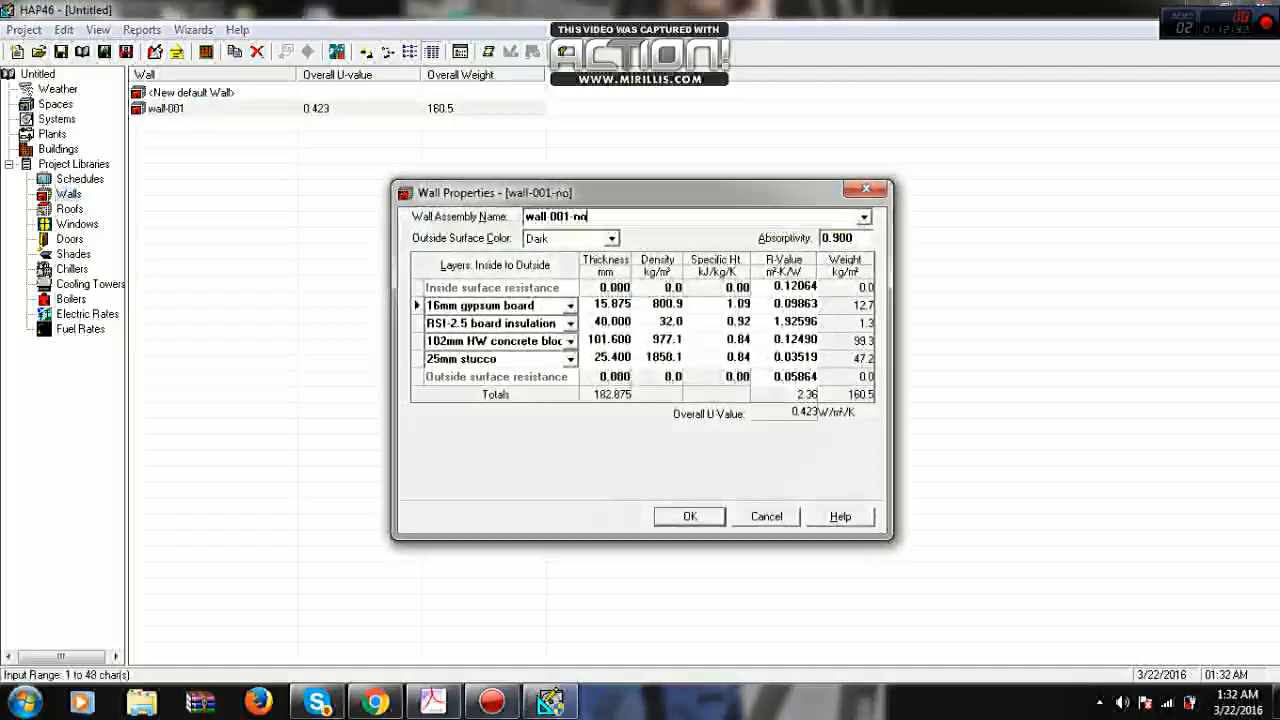
type("rth")
key("Return")
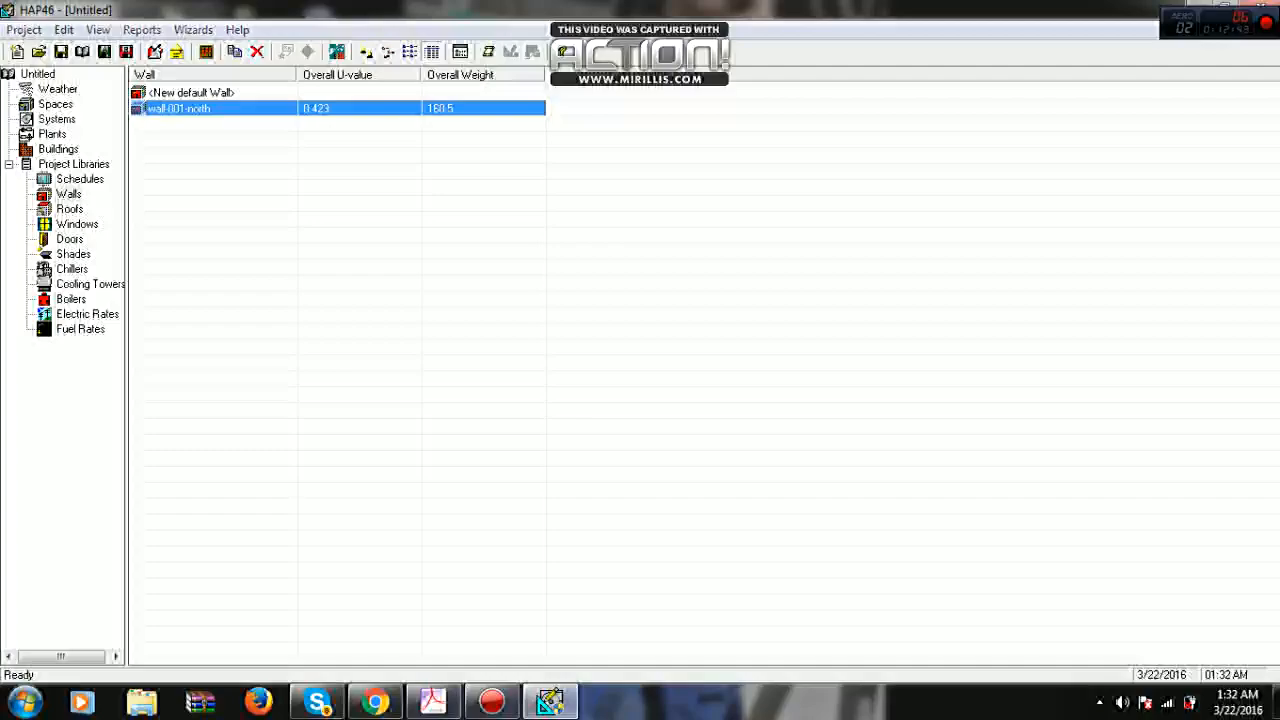
key("Return")
key("Escape")
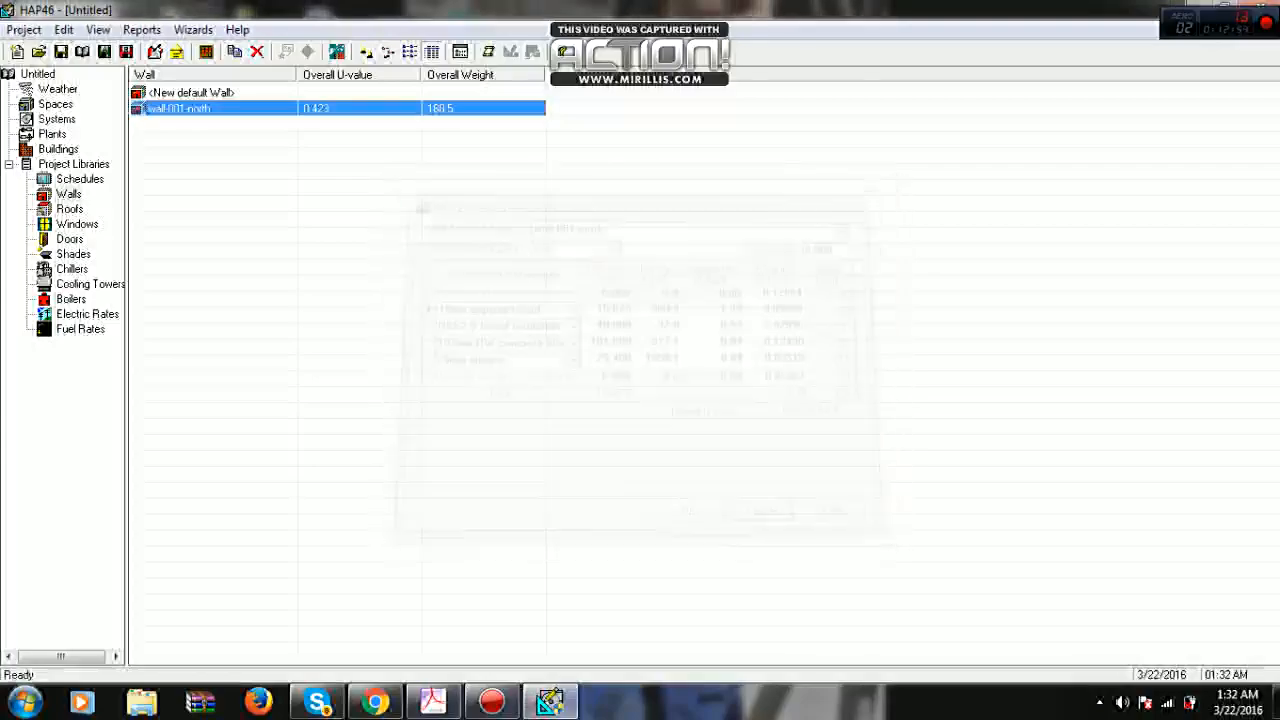
- Create a new wall from the default wall entry and clear its assembly name
key("Up")
key("Return")
left_click(418, 305)
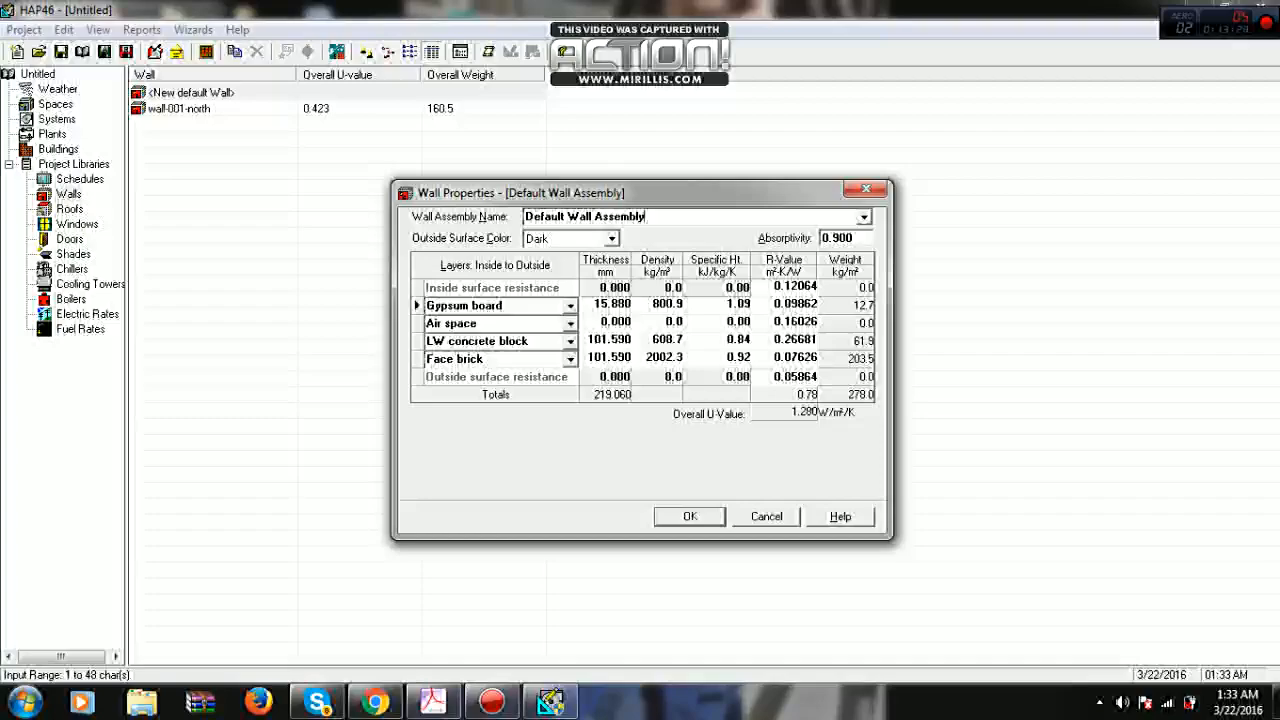
key("BackSpace")
key("BackSpace")
key("BackSpace")
key("BackSpace")
key("BackSpace")
key("BackSpace")
key("BackSpace")
key("BackSpace")
key("BackSpace")
key("BackSpace")
key("BackSpace")
key("BackSpace")
key("BackSpace")
key("BackSpace")
key("BackSpace")
key("BackSpace")
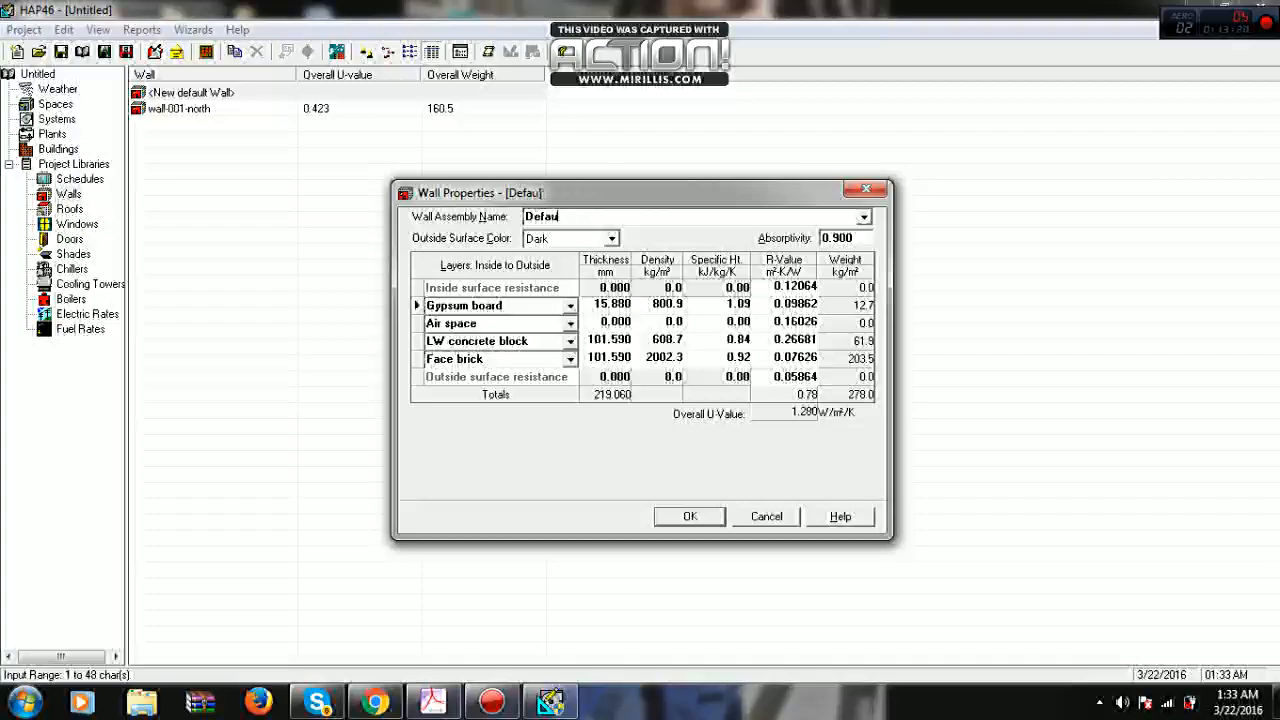
key("BackSpace")
key("BackSpace")
key("BackSpace")
key("BackSpace")
key("BackSpace")
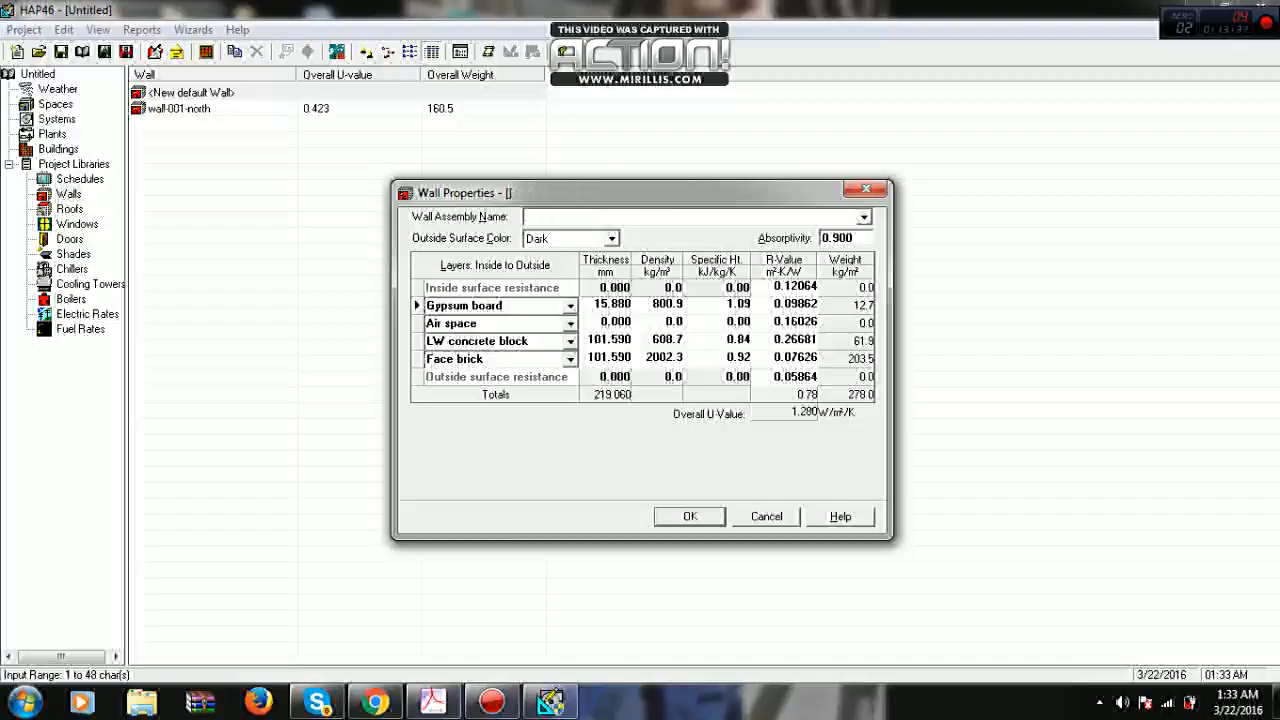
- Try the predefined assemblies Face Brick + 203mm LW Concrete Block and Stucco + 102mm HW Concrete Block for the new wall
left_click(864, 217)
scroll(760, 271, "down", 3)
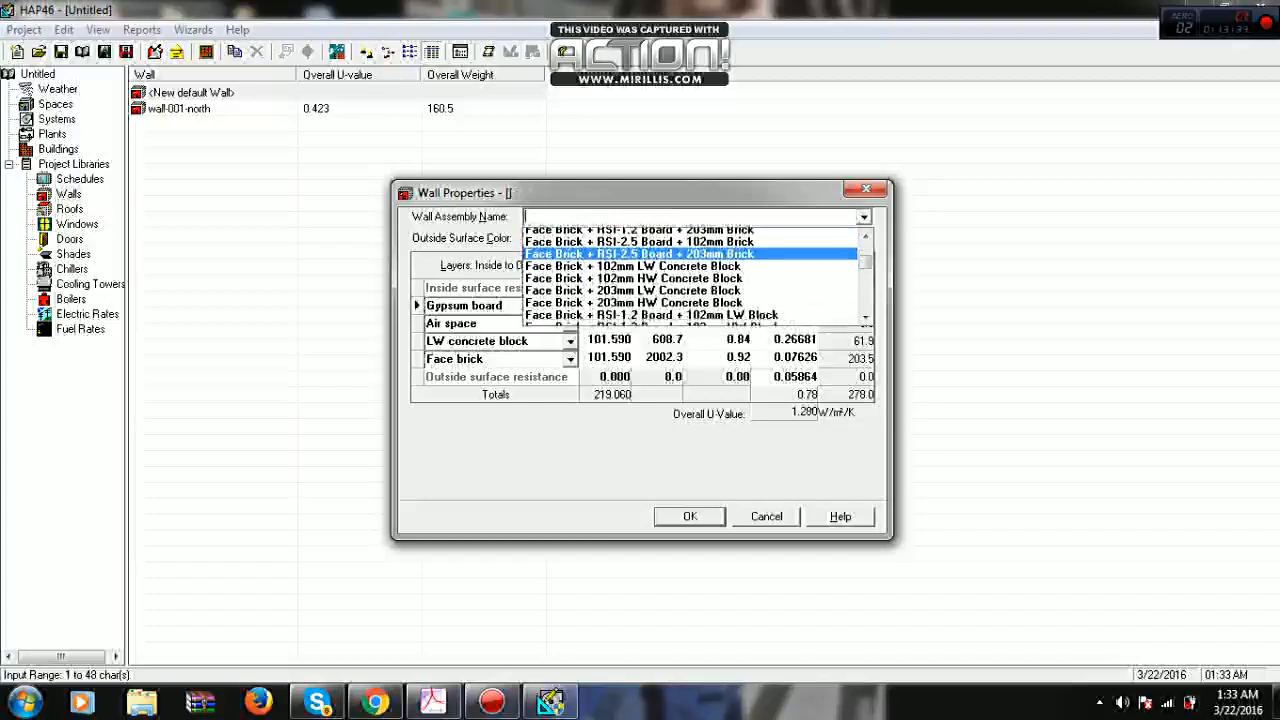
left_click(740, 271)
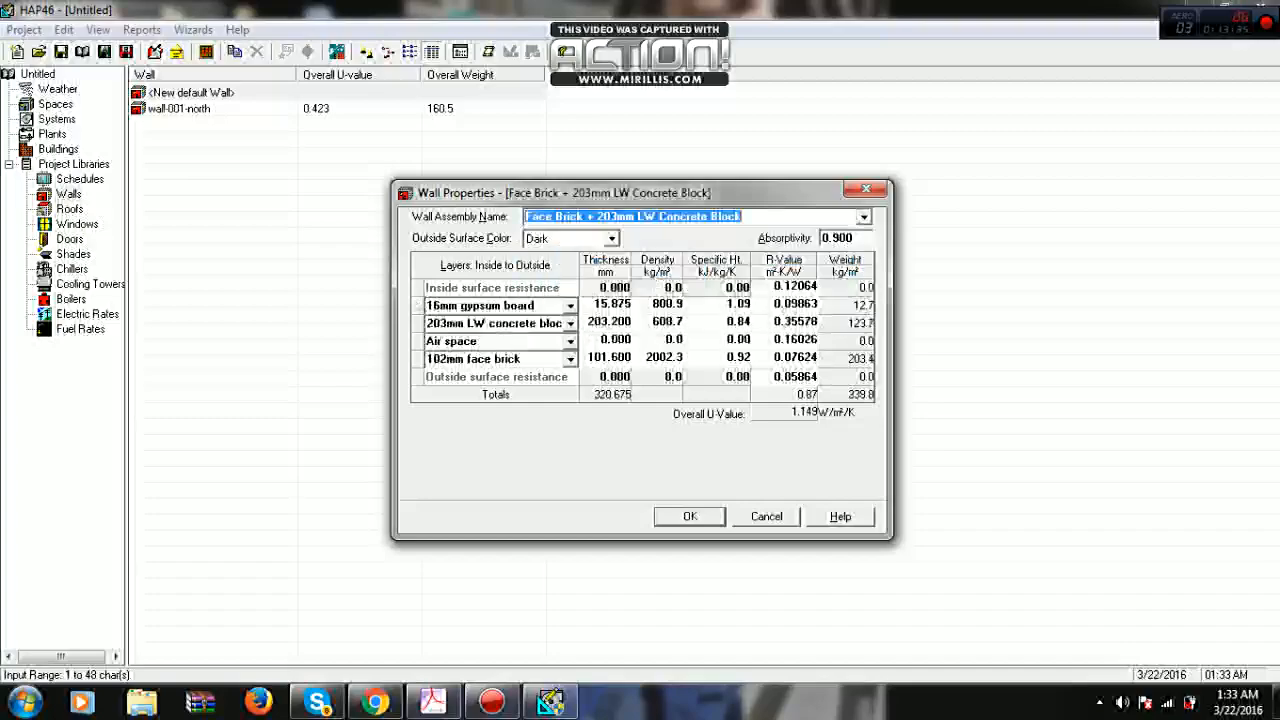
left_click(864, 217)
scroll(740, 290, "down", 5)
left_click(690, 271)
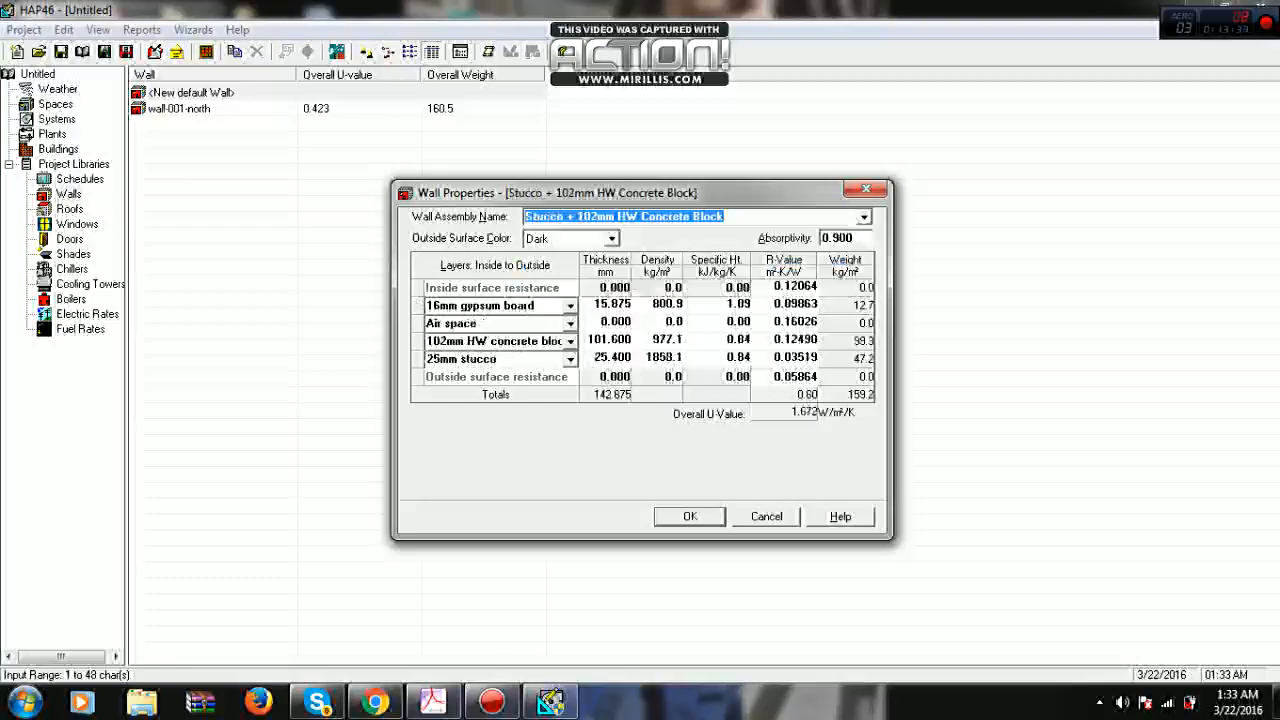
- Apply the predefined assembly Wood Siding + Sheathing + RSI-3.3 Batt to the new wall
left_click(864, 217)
scroll(690, 277, "down", 3)
scroll(690, 281, "down", 4)
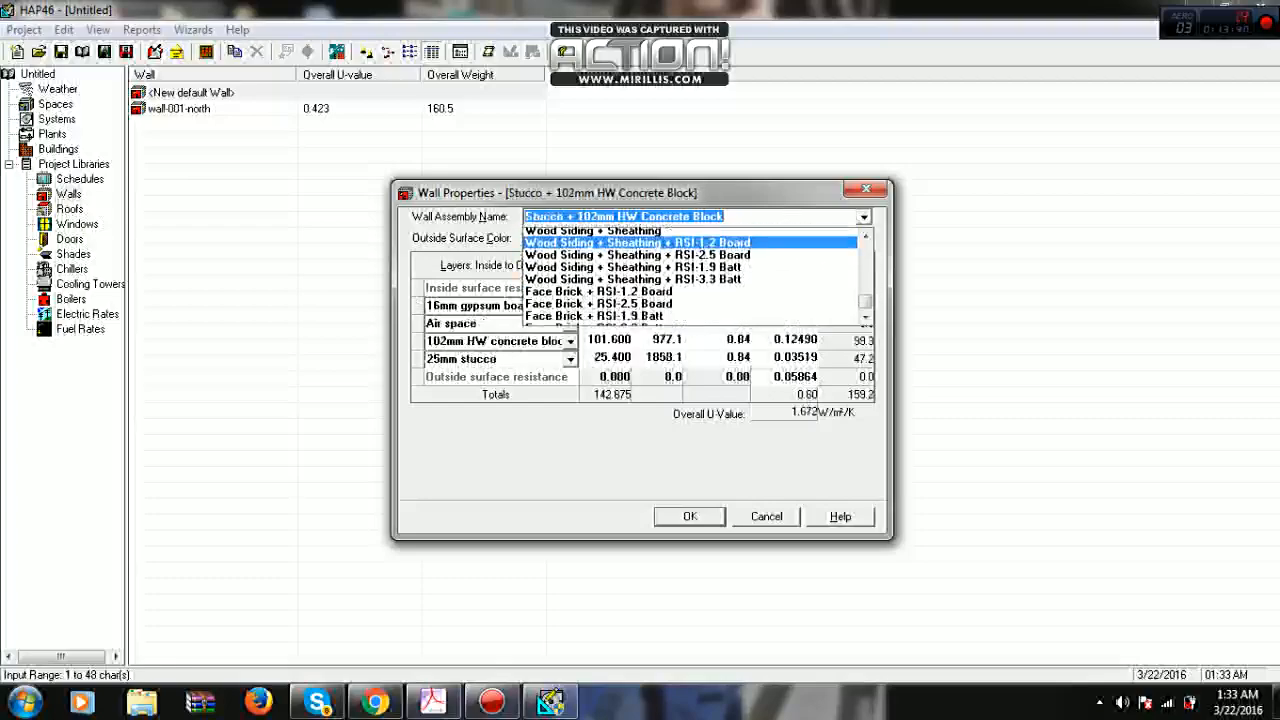
left_click(690, 282)
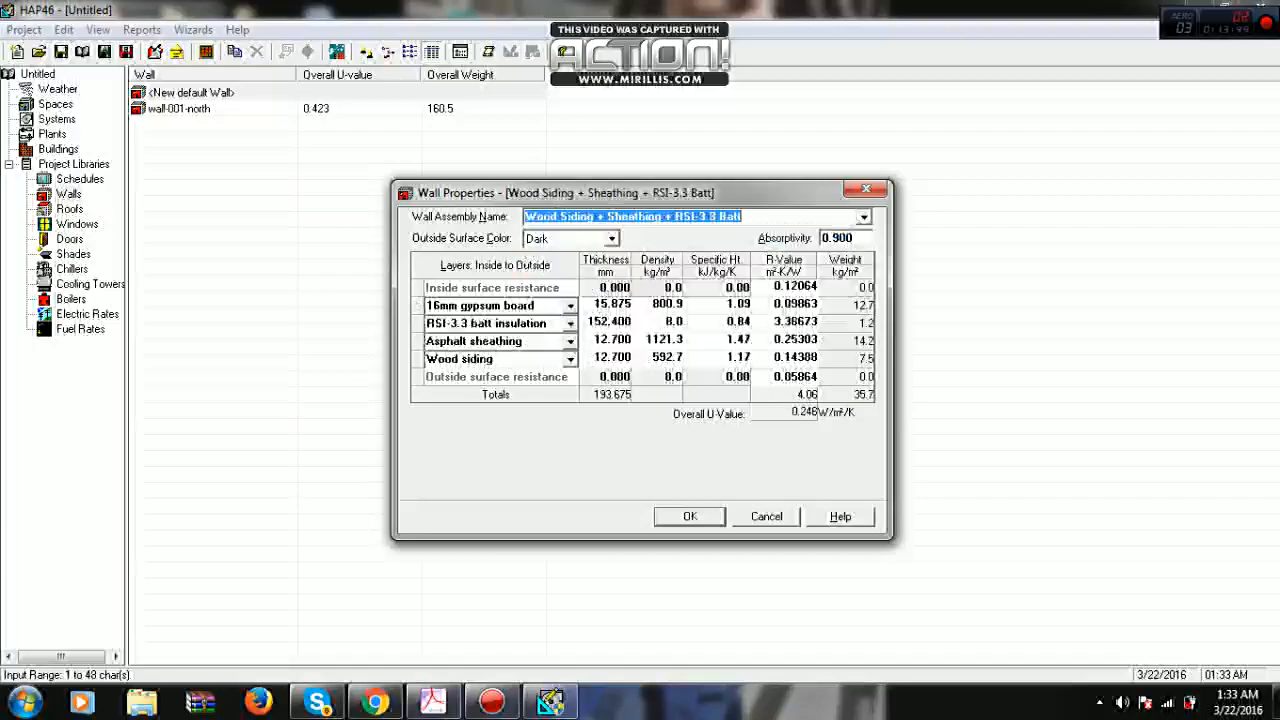
- Try thicknesses of 100, 80, 70 and 65 mm for the wall's RSI-3.3 batt insulation layer
left_click(609, 322)
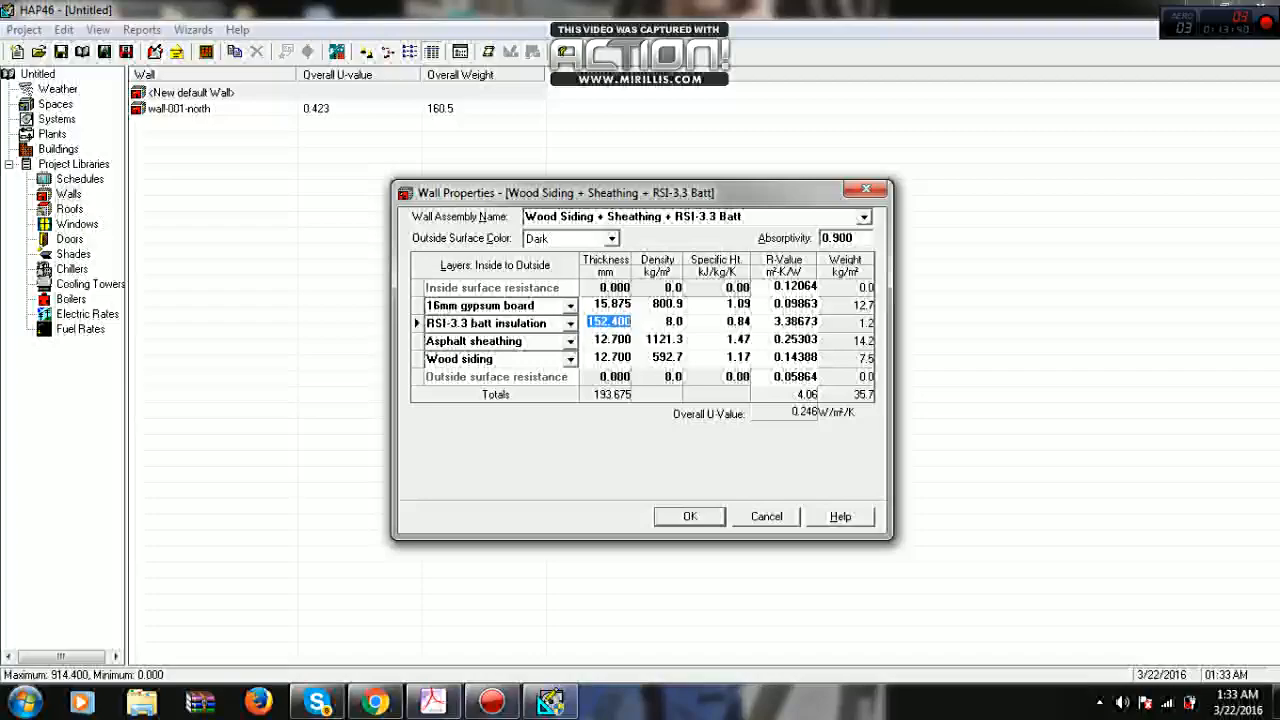
type("100")
key("Return")
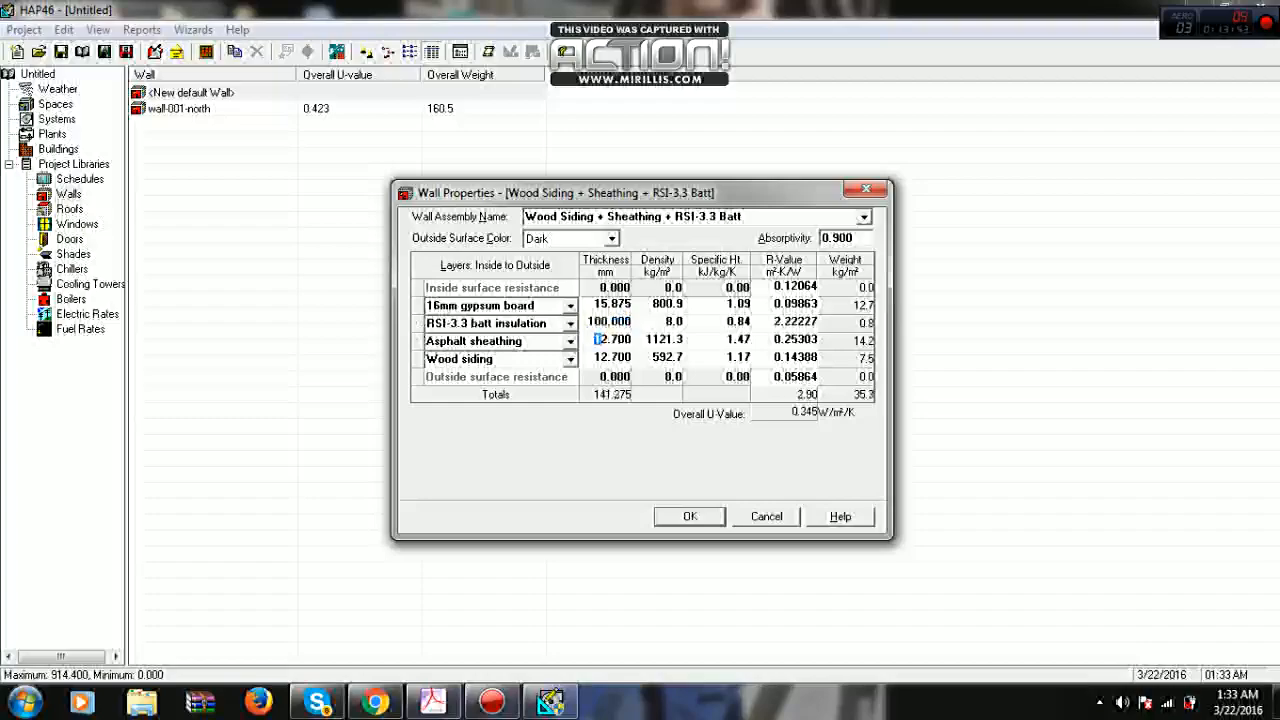
key("Up")
type("80")
key("Return")
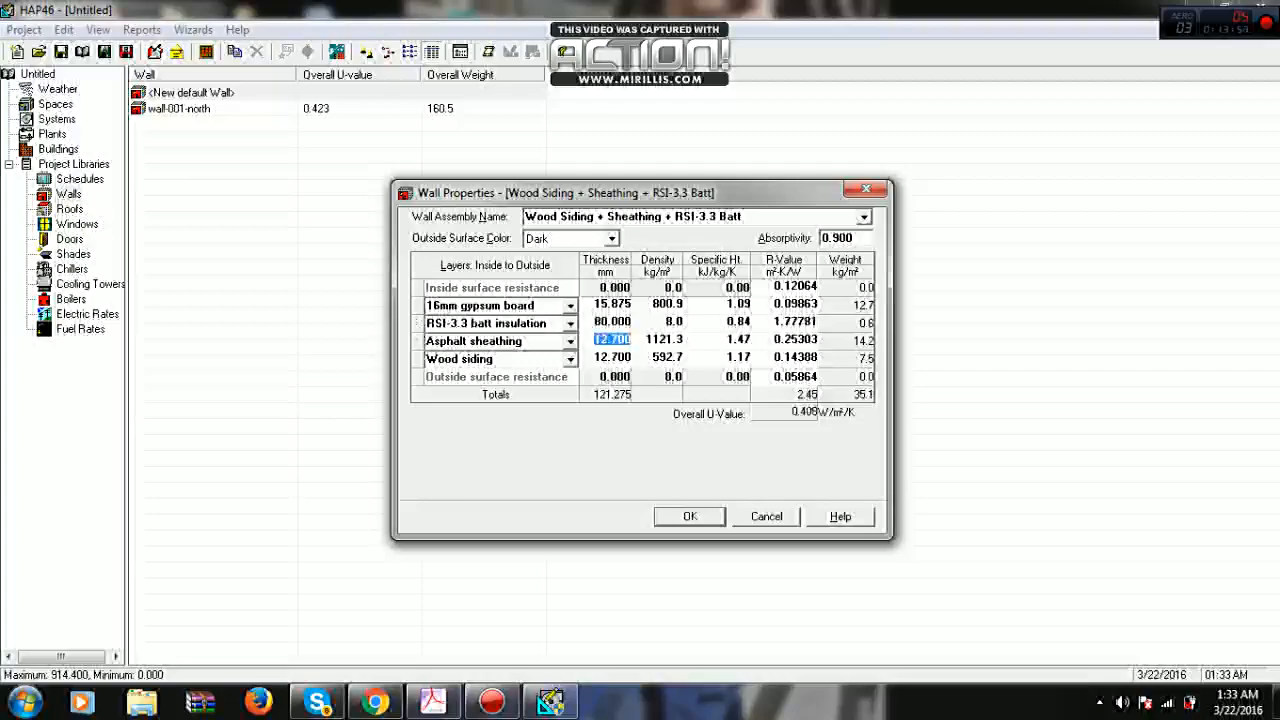
key("Up")
type("70")
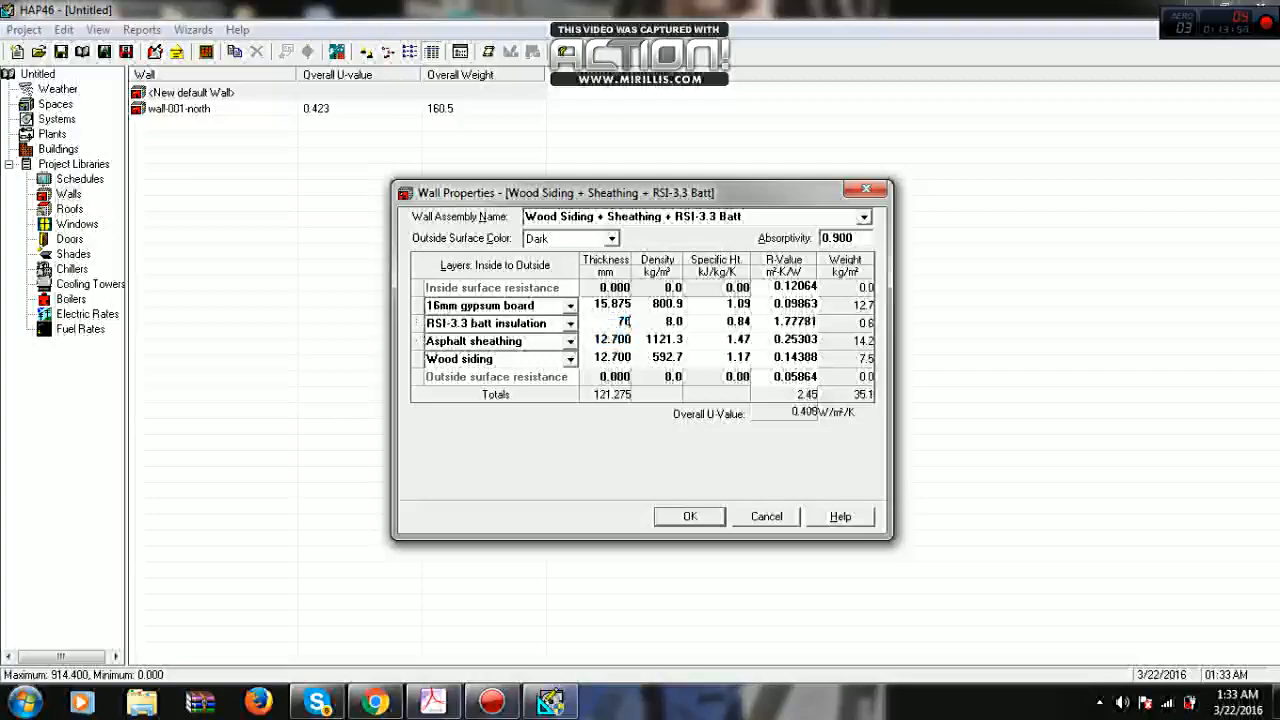
key("Return")
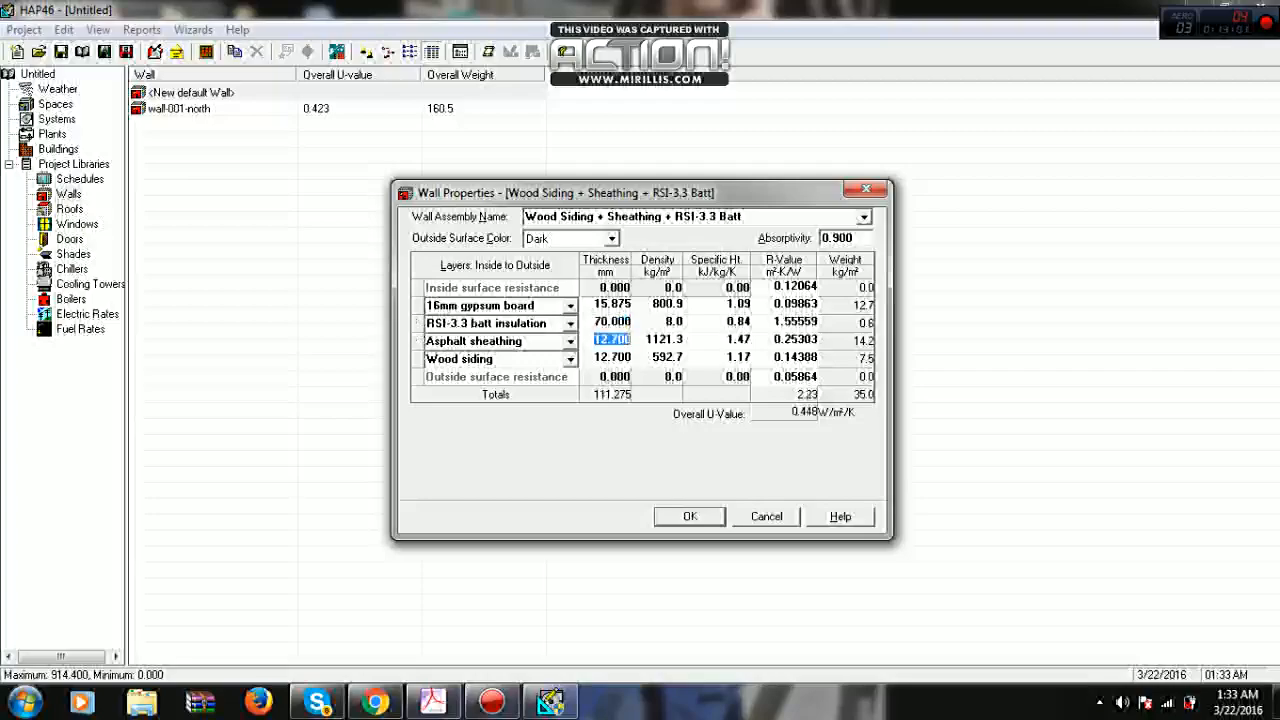
key("Up")
type("65")
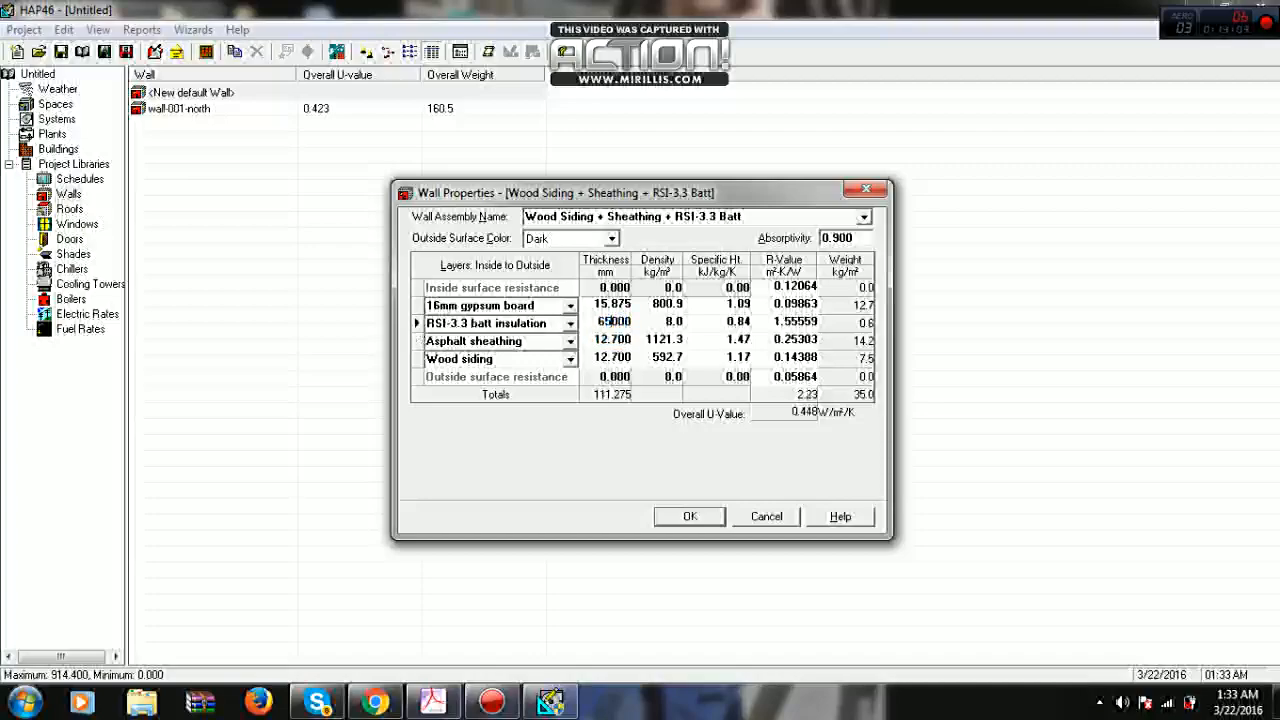
type(".")
key("Down")
- Set the thickness of the wall's RSI-3.3 batt insulation layer to 60 mm
key("Up")
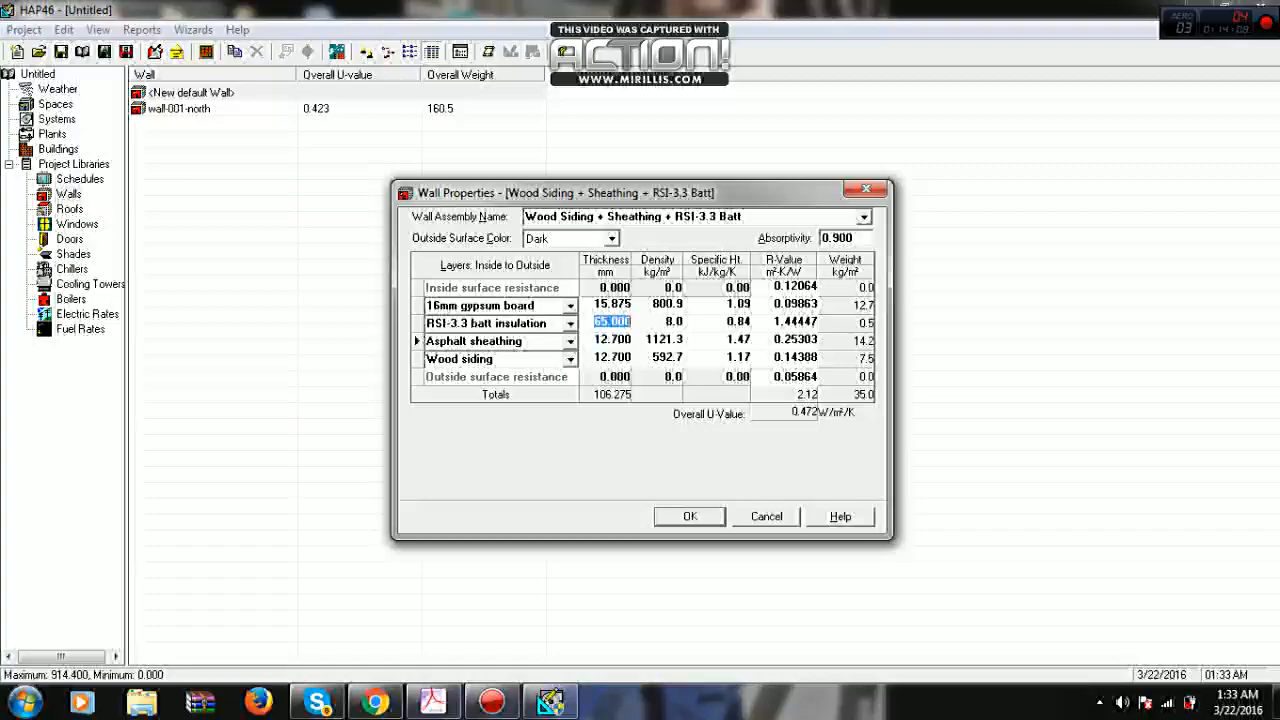
type("60")
key("Down")
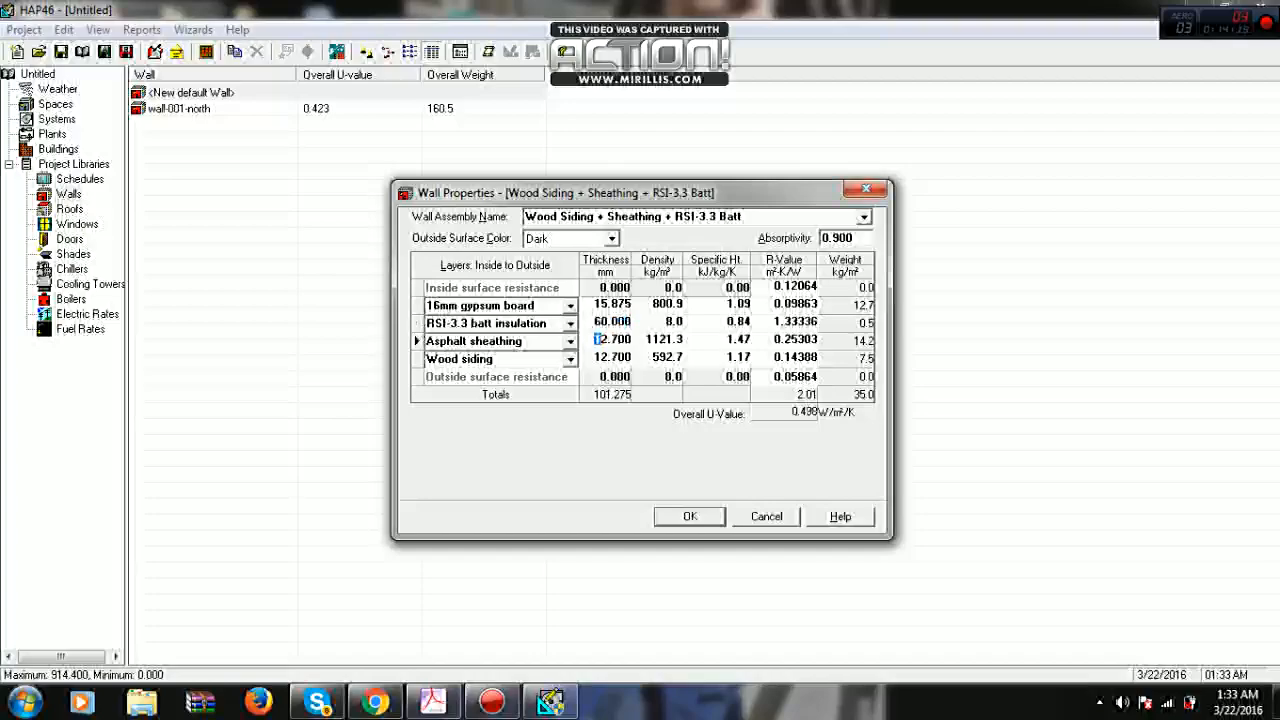
- Name the new wall assembly wall-001 south/west and save it to the Walls library
left_click(632, 217)
type("wal")
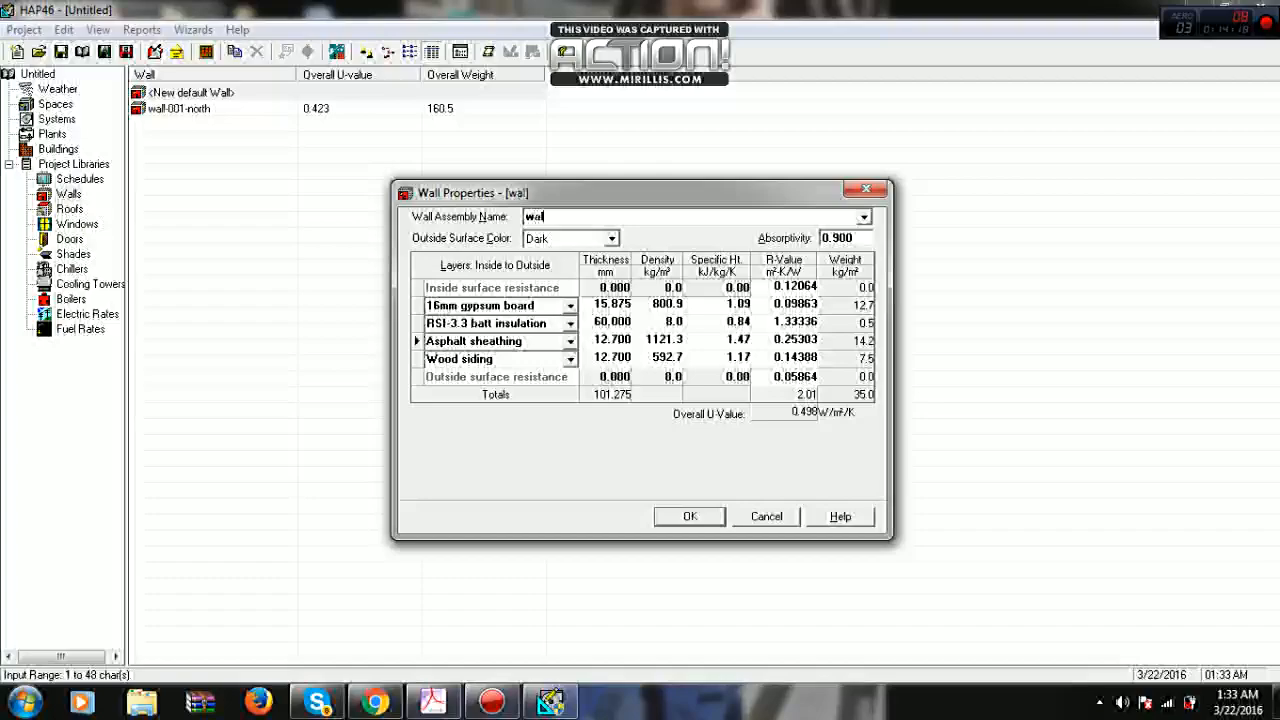
type("l-001")
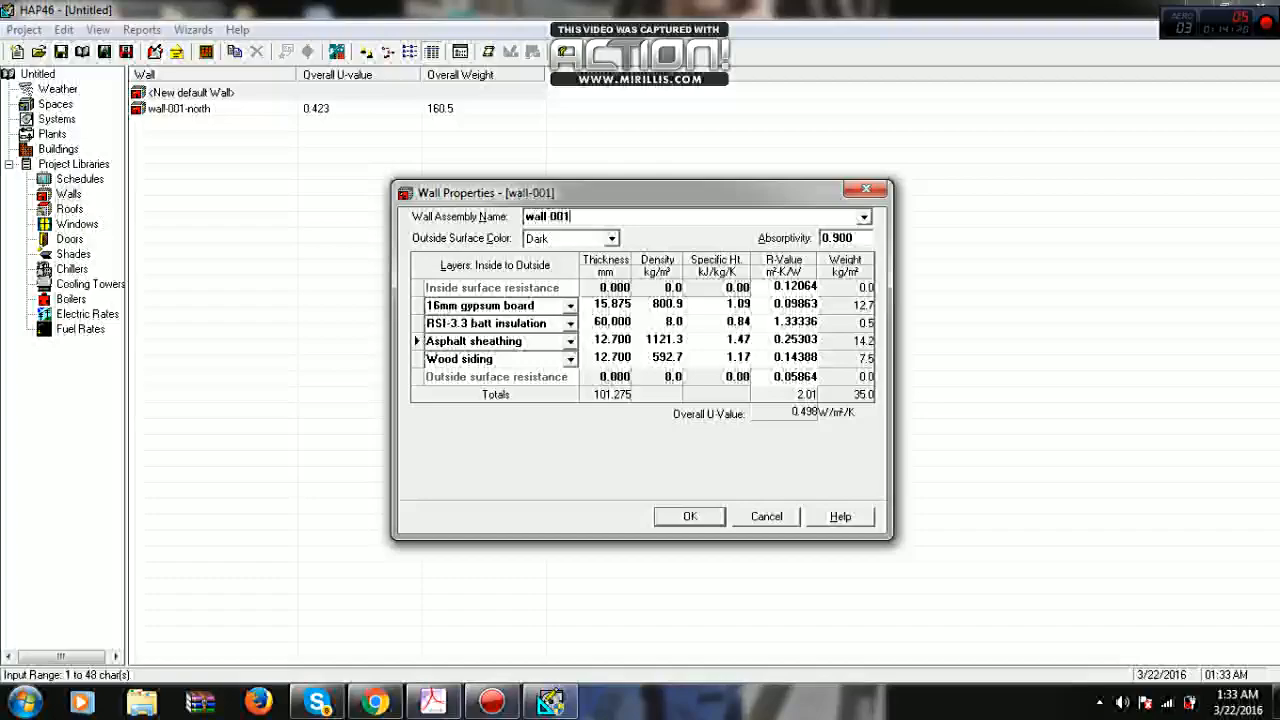
type(" south/")
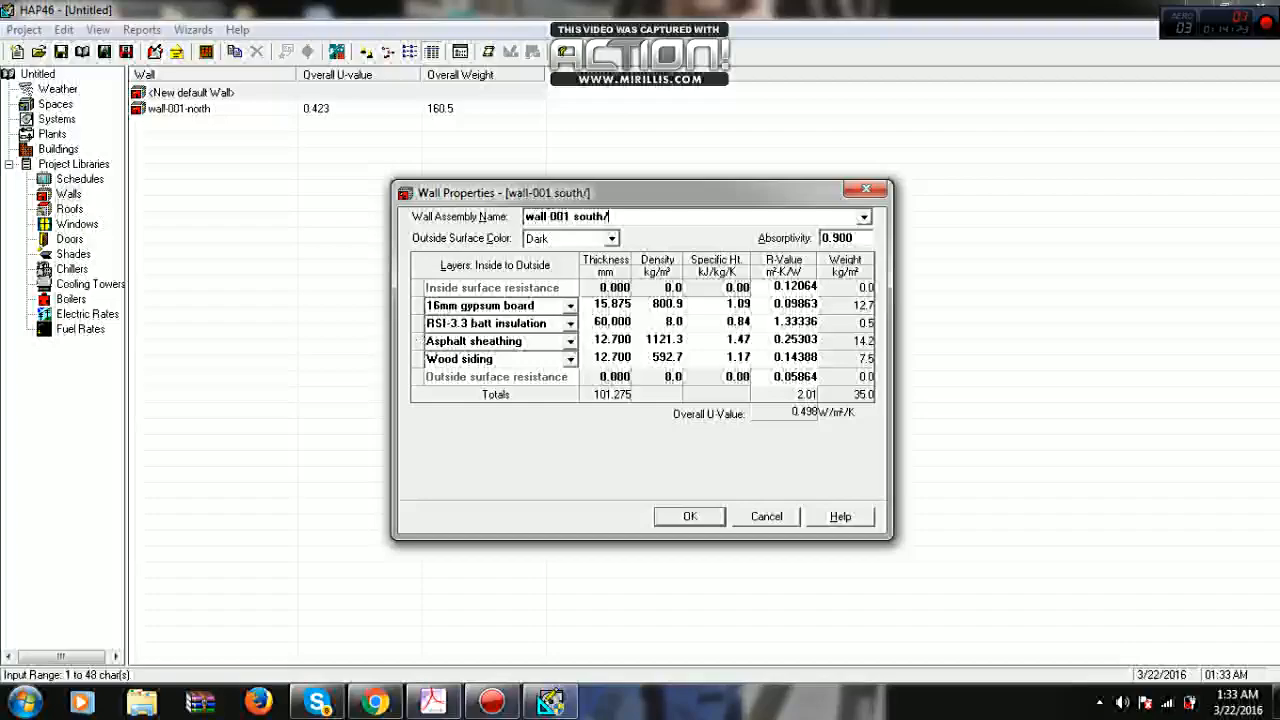
type("west")
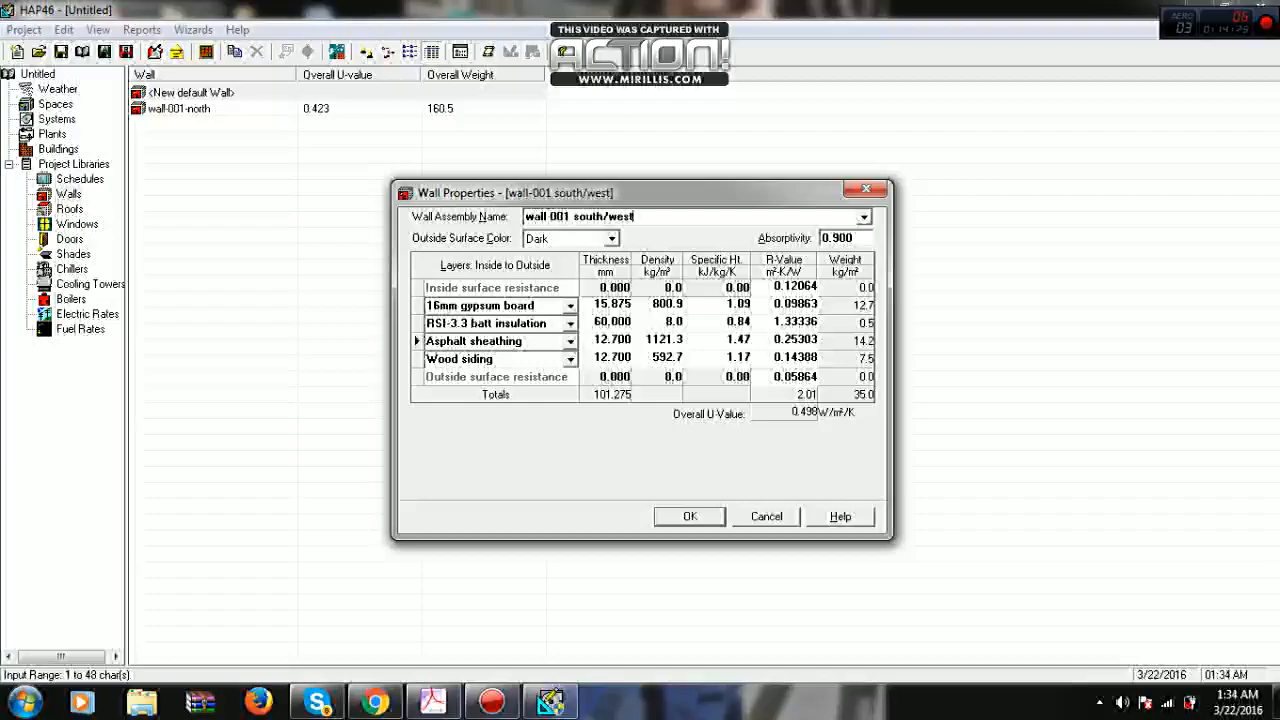
key("Return")
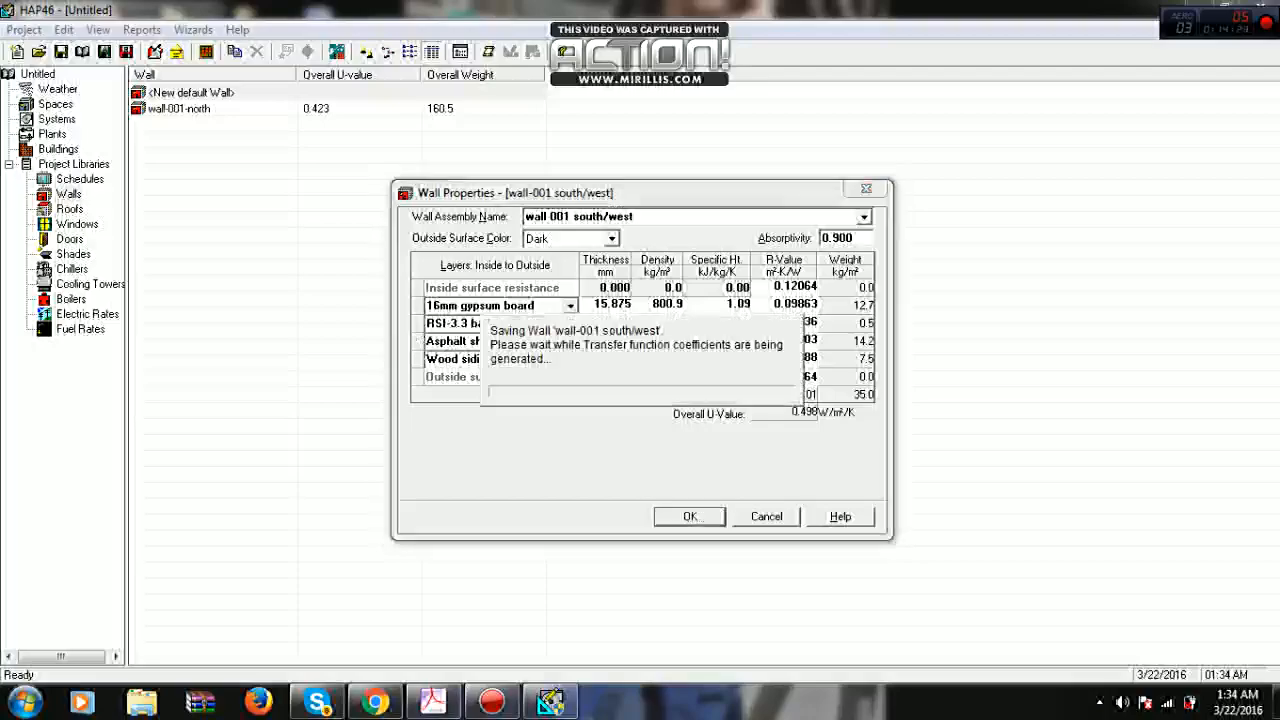
- Rename the wall-001-north assembly as wall-001-north/east and save it
double_click(179, 125)
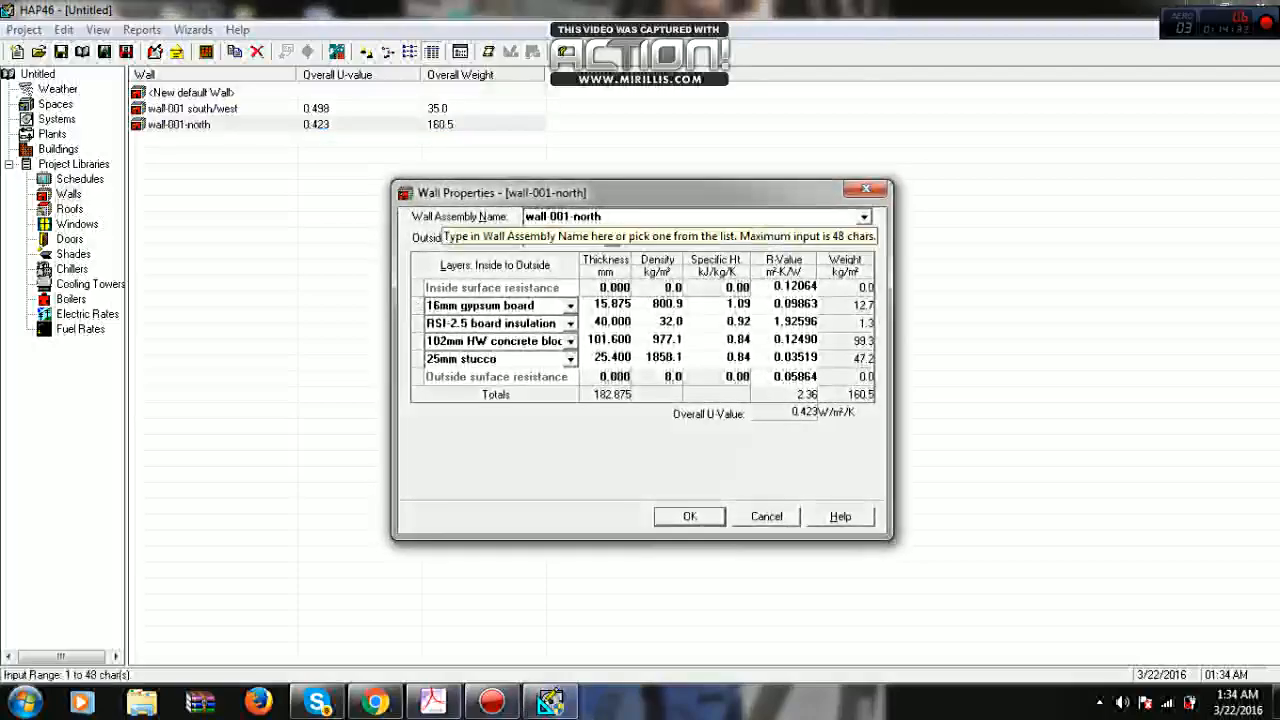
type("/east")
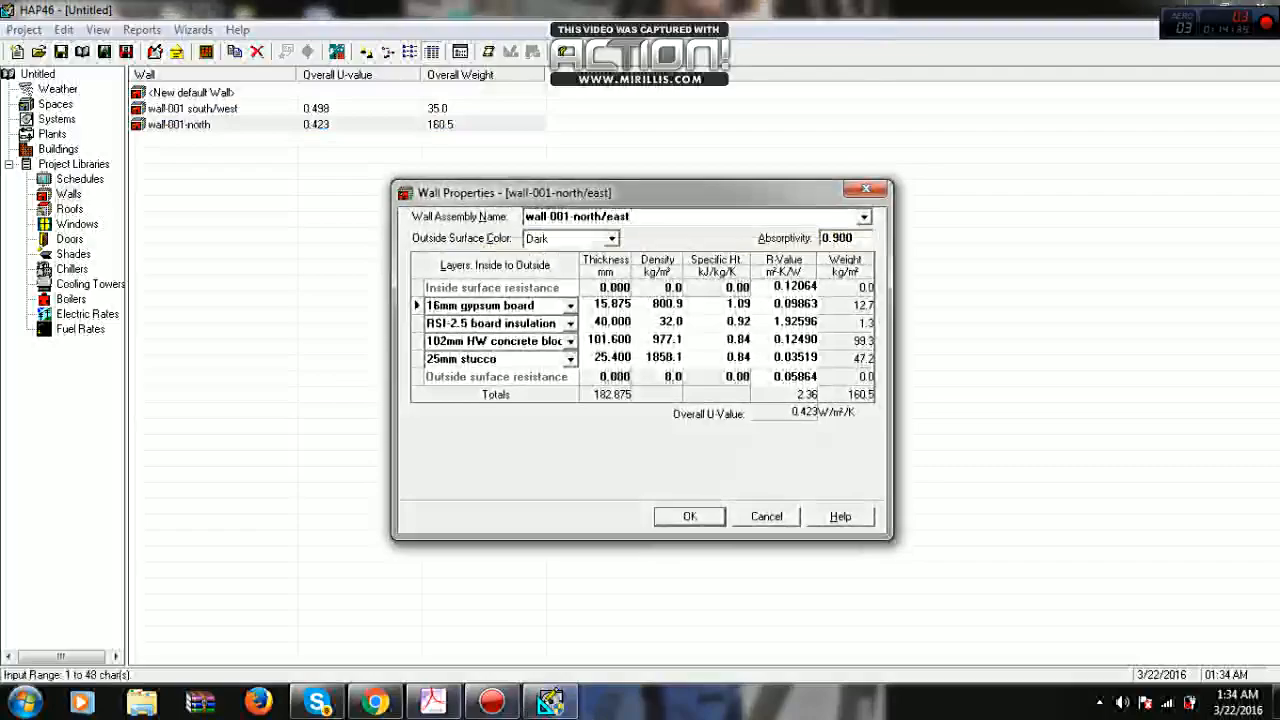
key("Return")
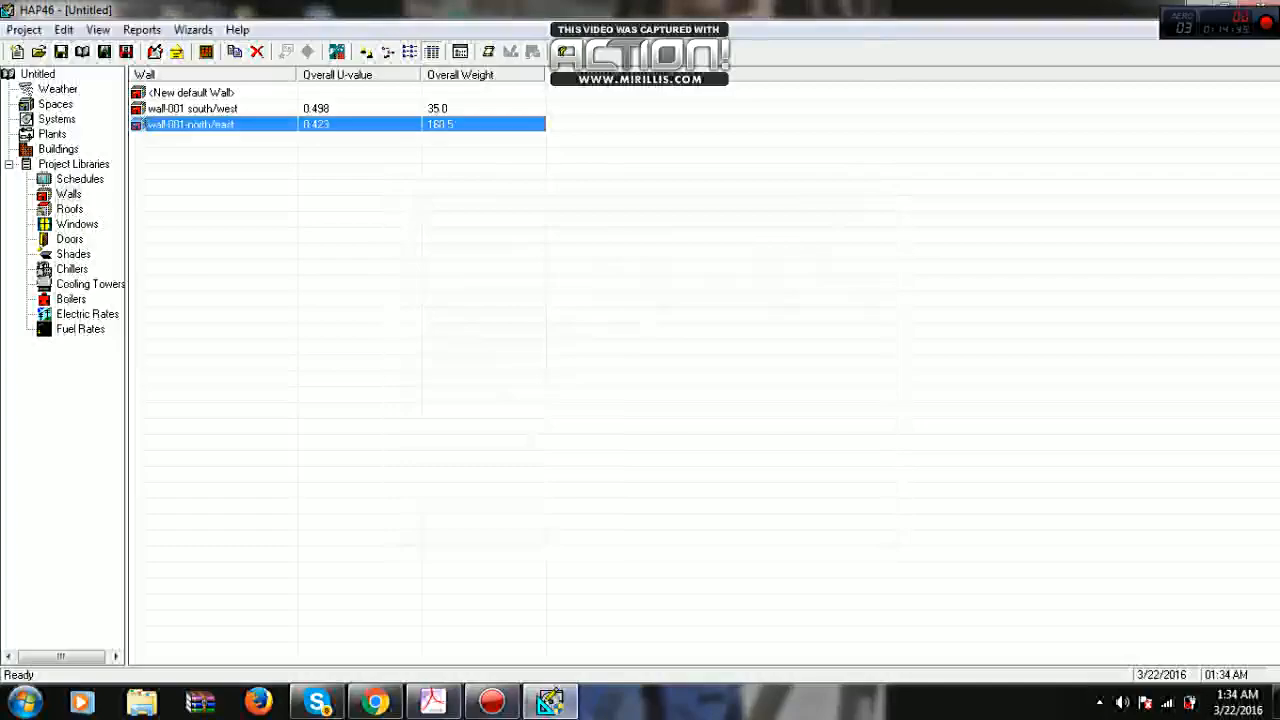
- Create a new roof from the default entry in the Roofs library and name it roof-001
left_click(70, 209)
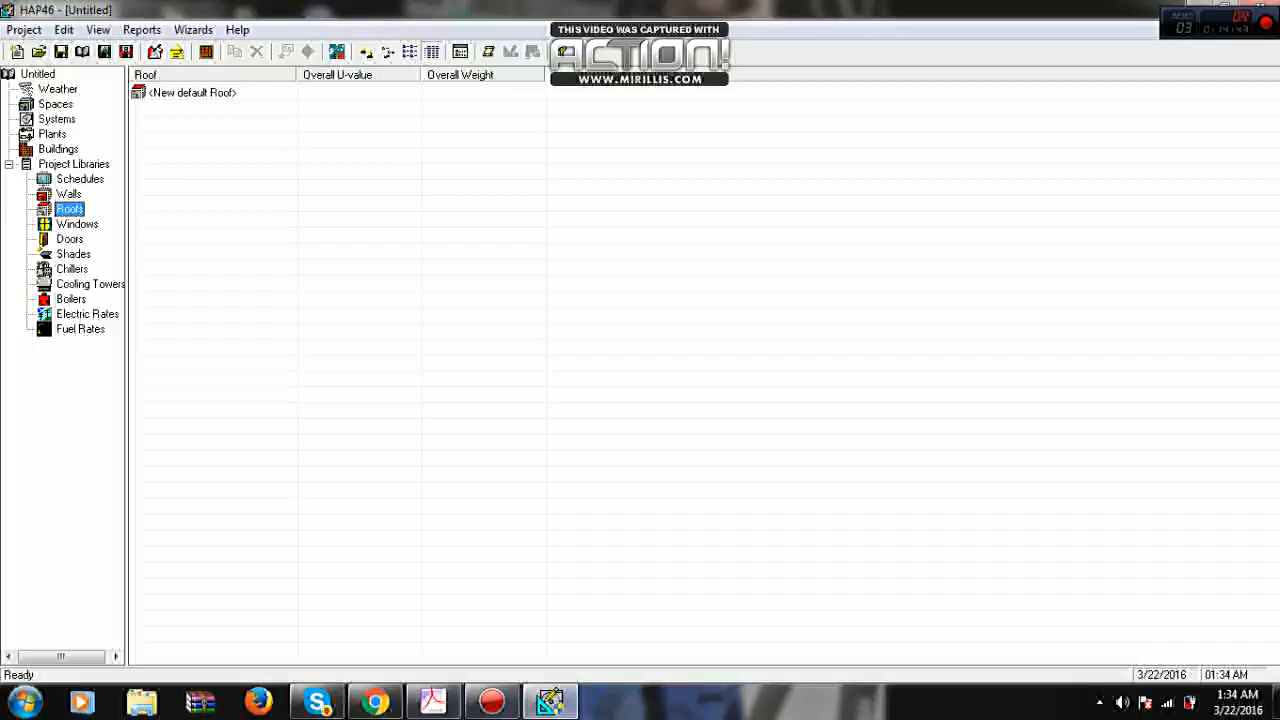
double_click(192, 93)
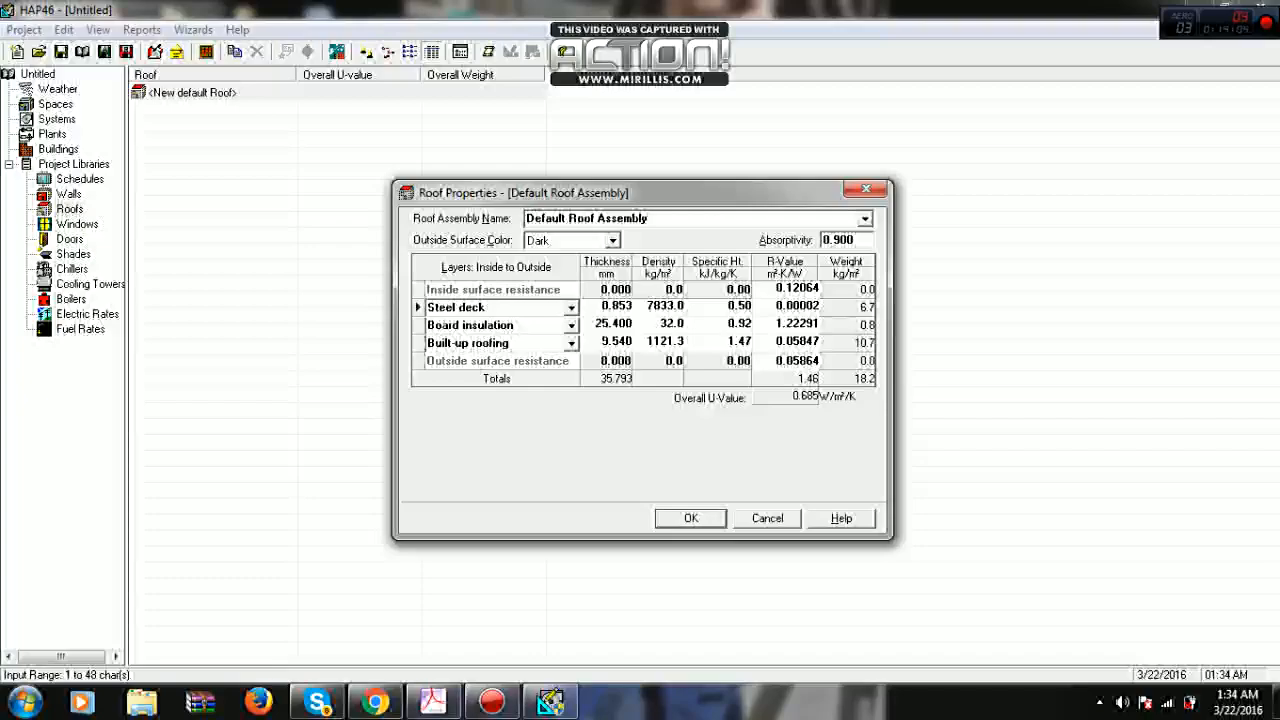
left_click_drag(650, 218, 524, 218)
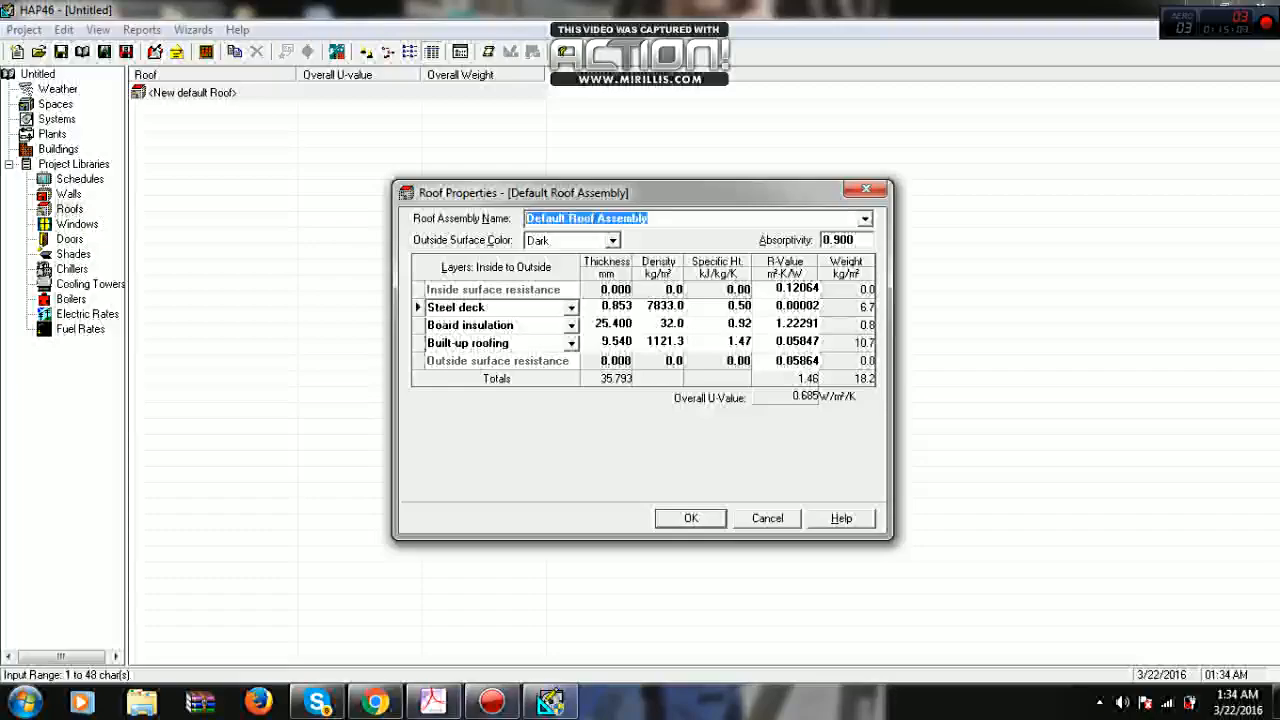
type("roof")
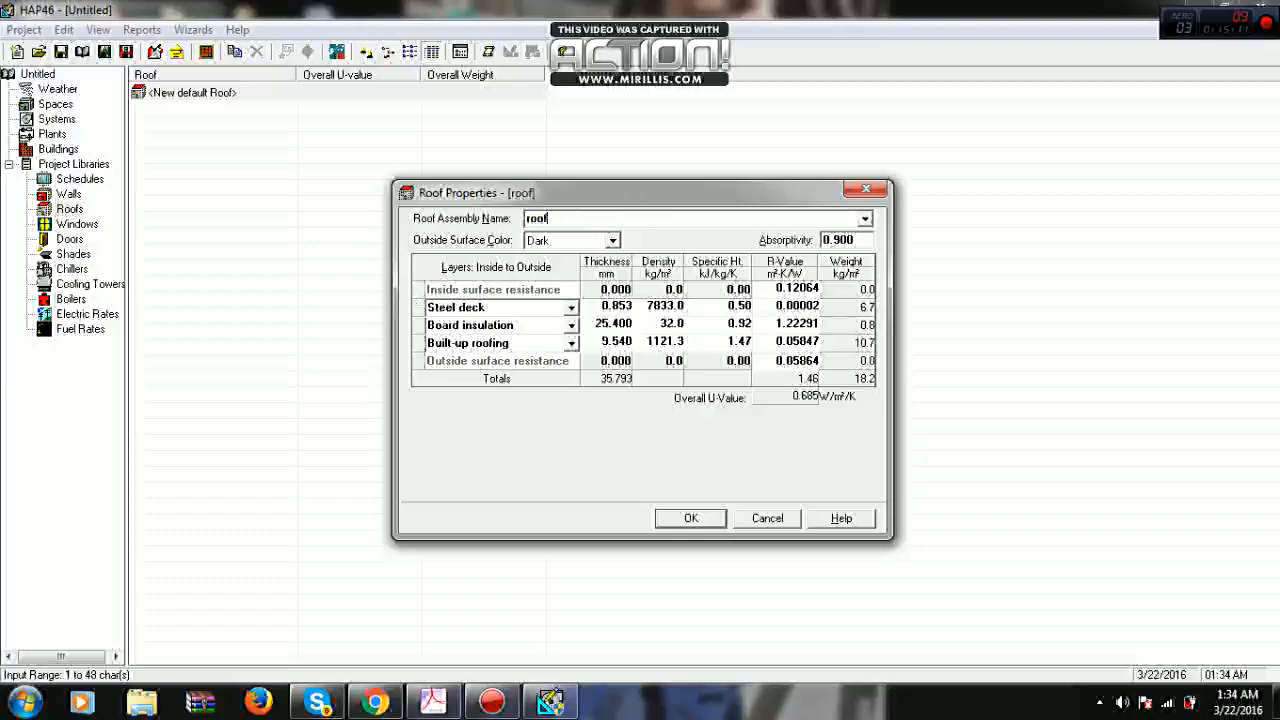
type("-001")
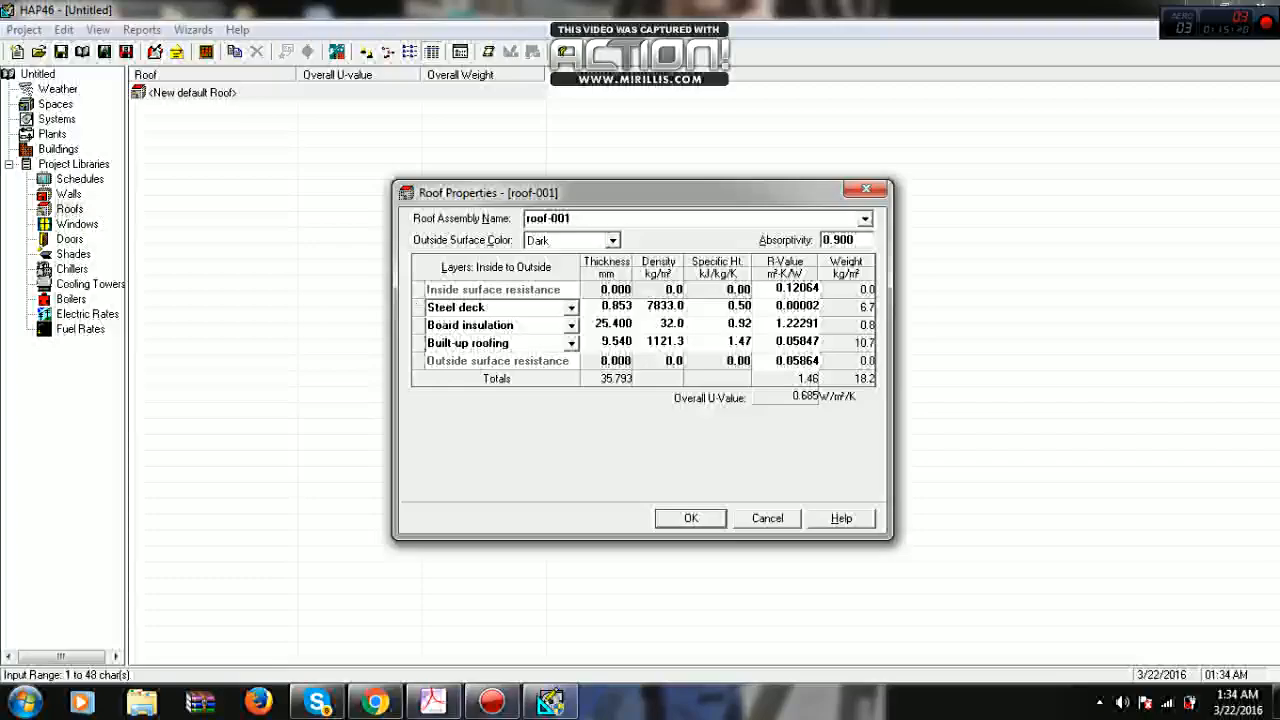
- Set the thickness of the roof's board insulation layer to 50 mm
left_click(613, 324)
type("50")
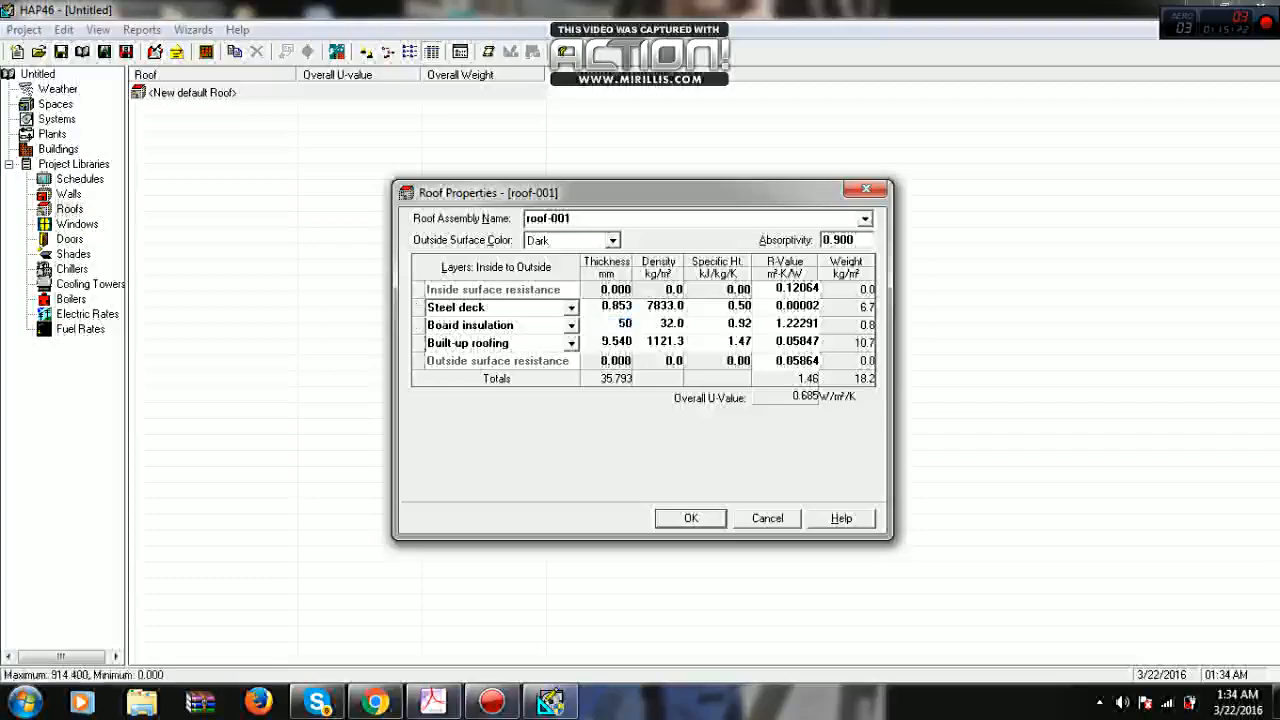
left_click(604, 342)
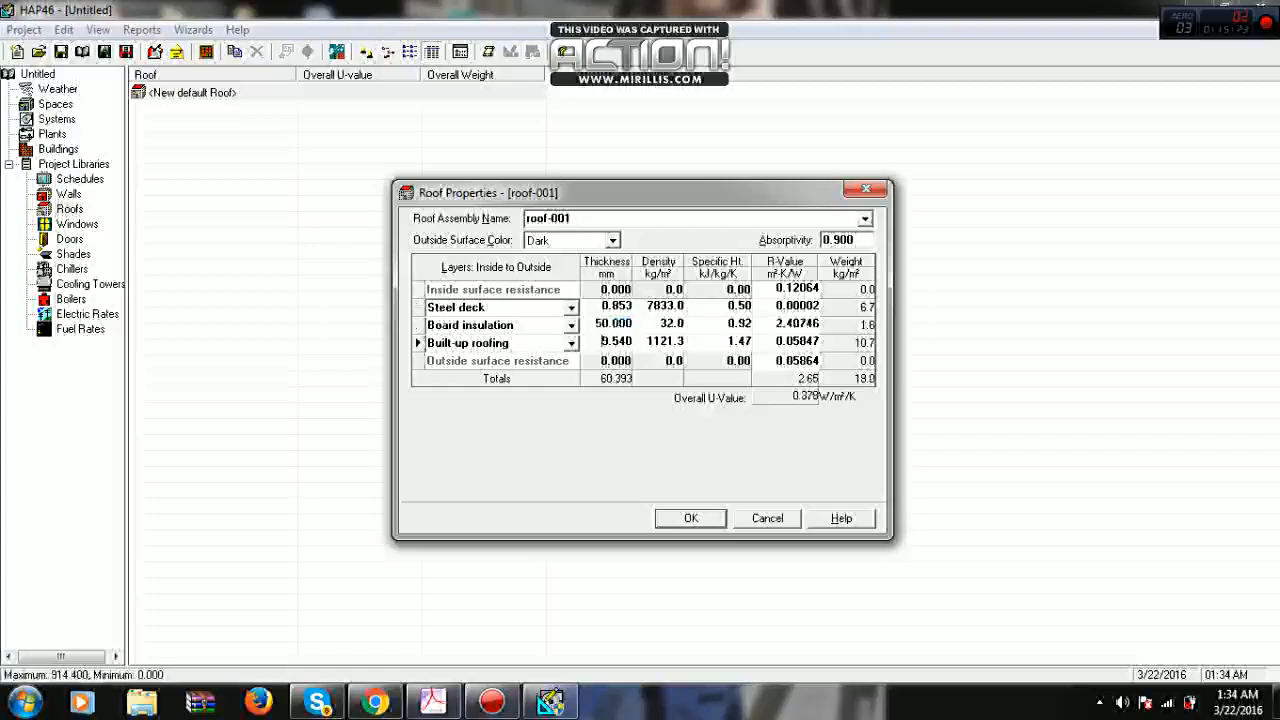
- Try thicknesses of 35 mm and 33 mm for the roof's board insulation layer
double_click(613, 324)
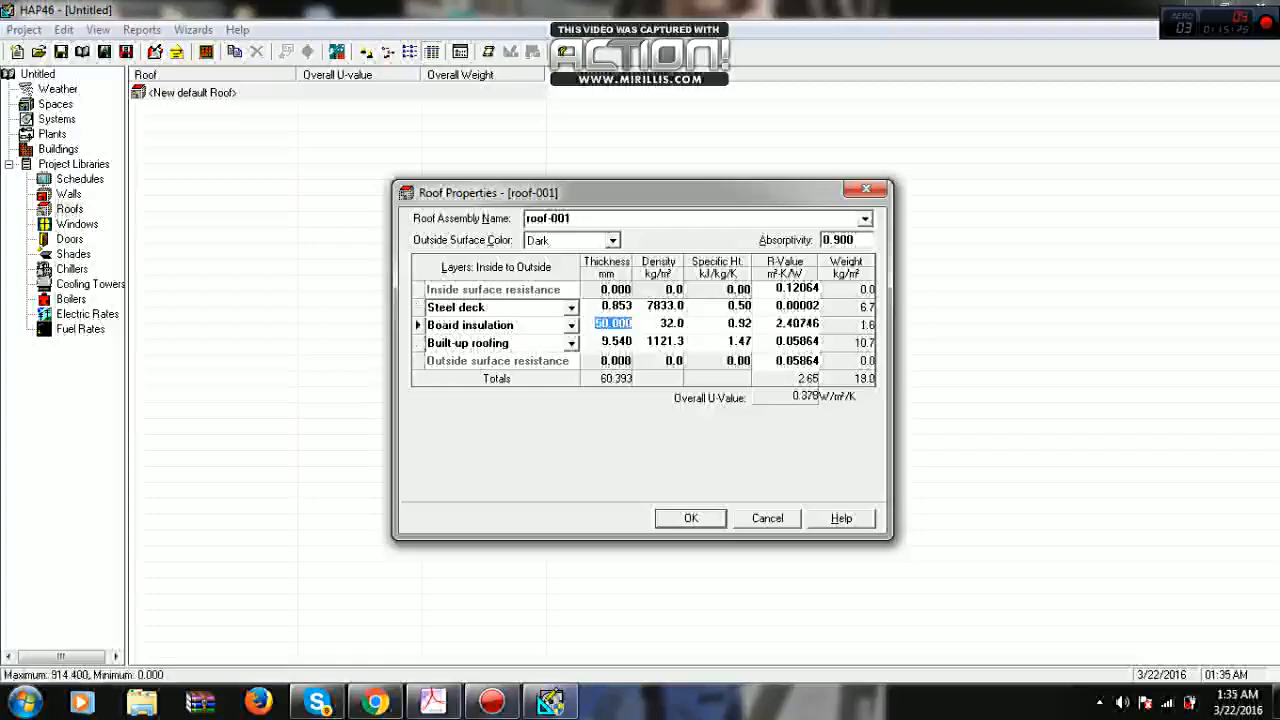
type("35")
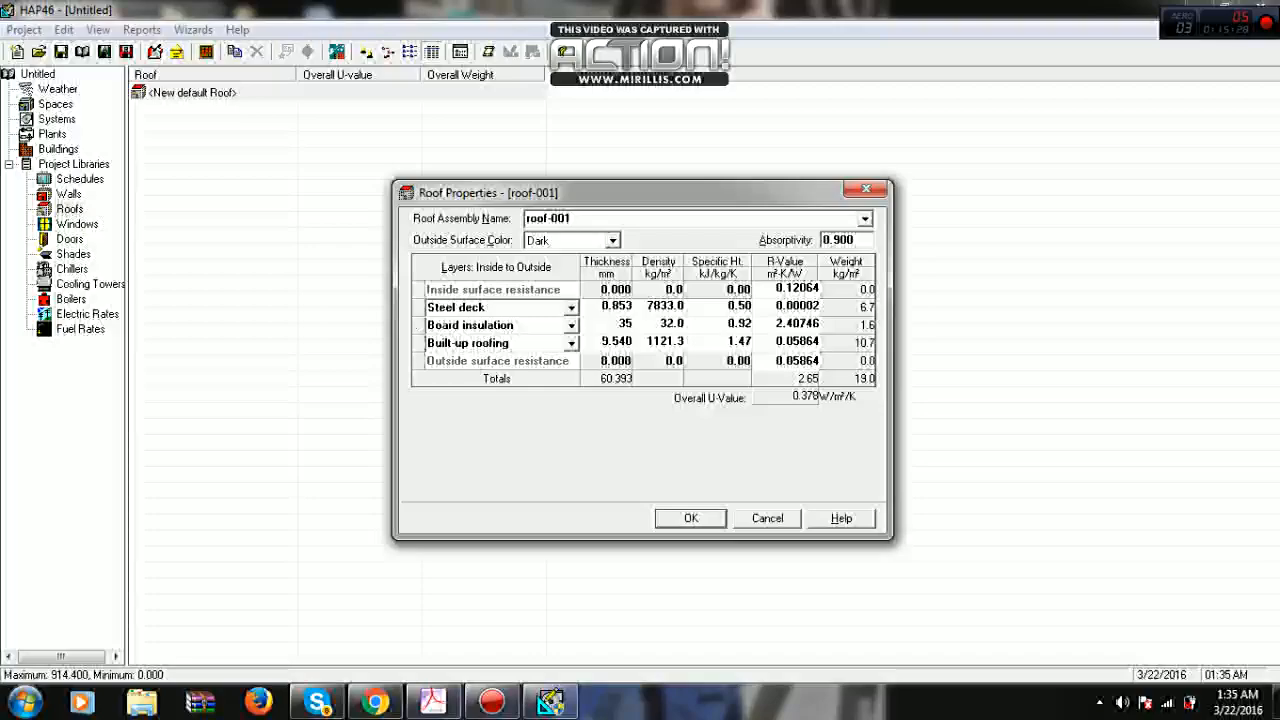
left_click(604, 342)
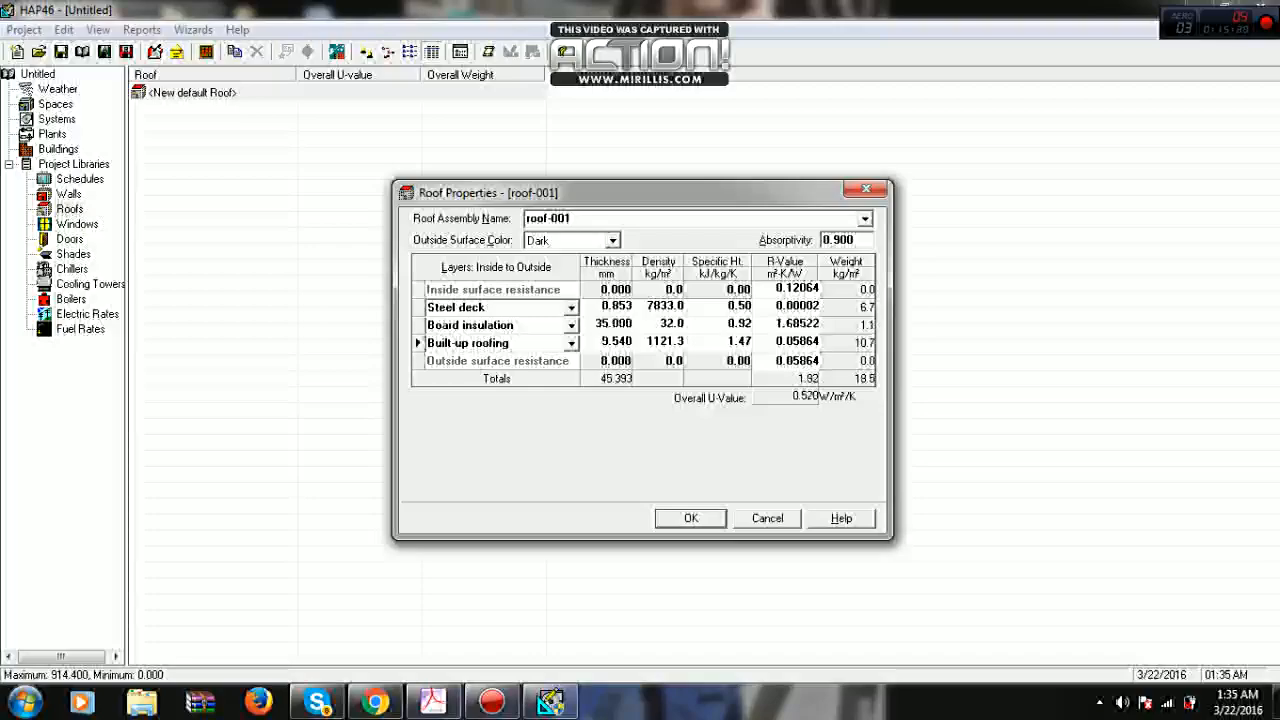
double_click(613, 324)
type("33")
key("Return")
- Set the thickness of the roof's board insulation layer to 34 mm
key("Up")
type("34")
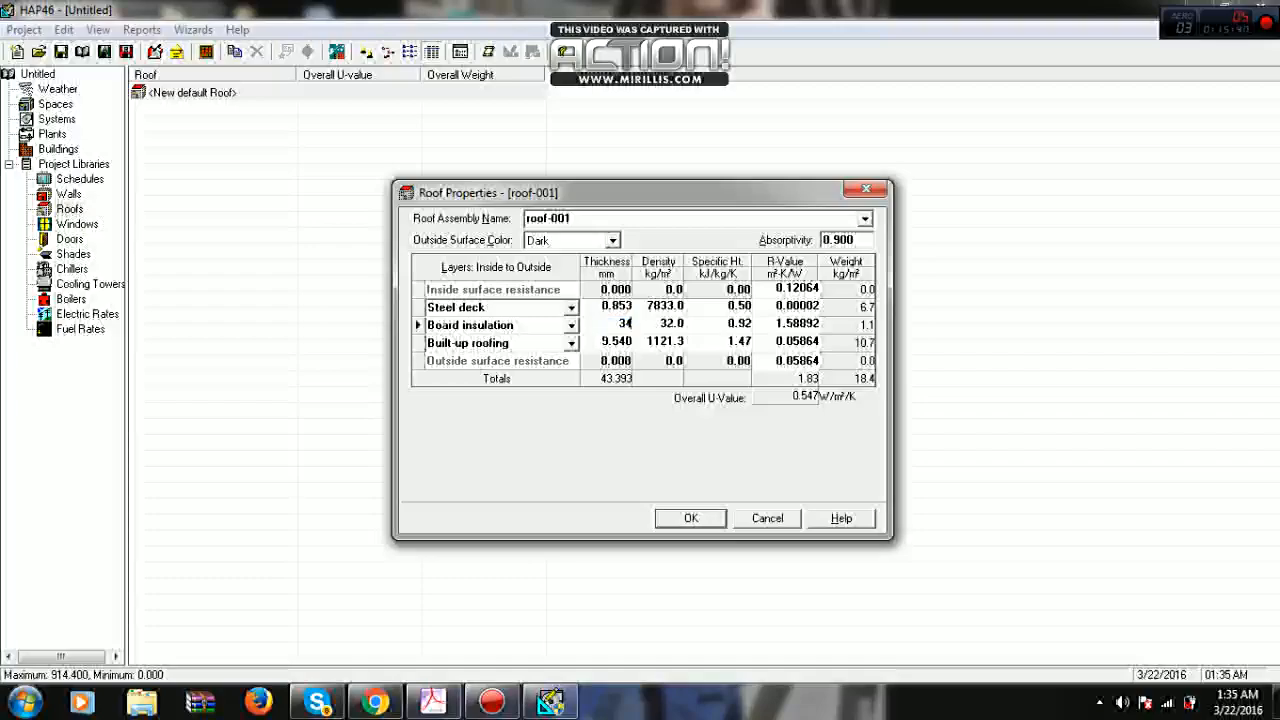
key("Return")
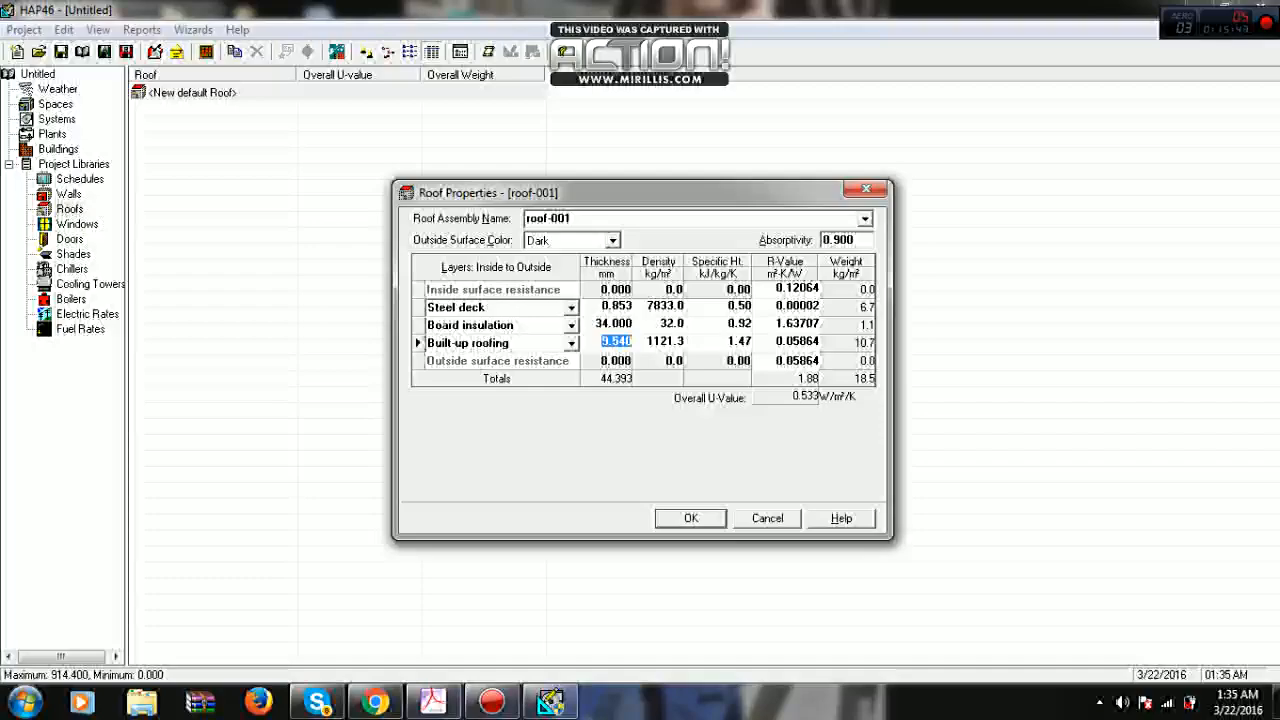
- Try thicknesses of 10 mm and 20 mm for the roof's built-up roofing layer
type("10")
key("Return")
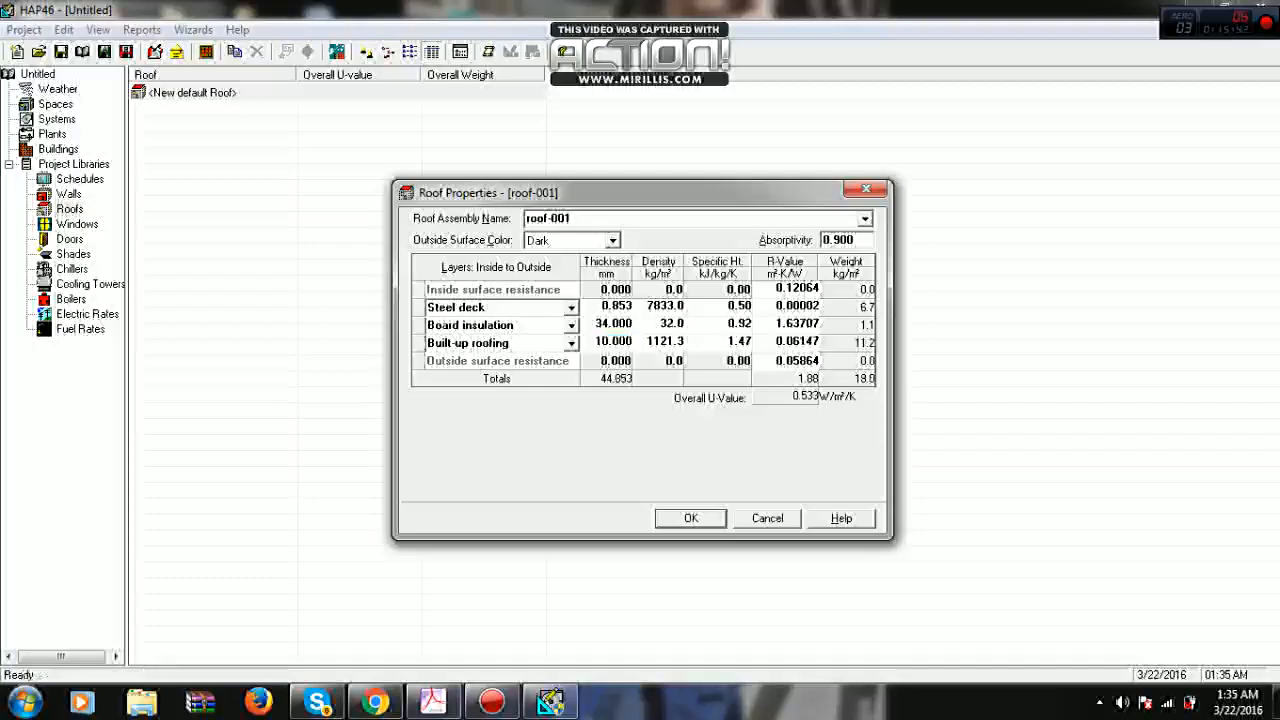
double_click(616, 342)
type("20")
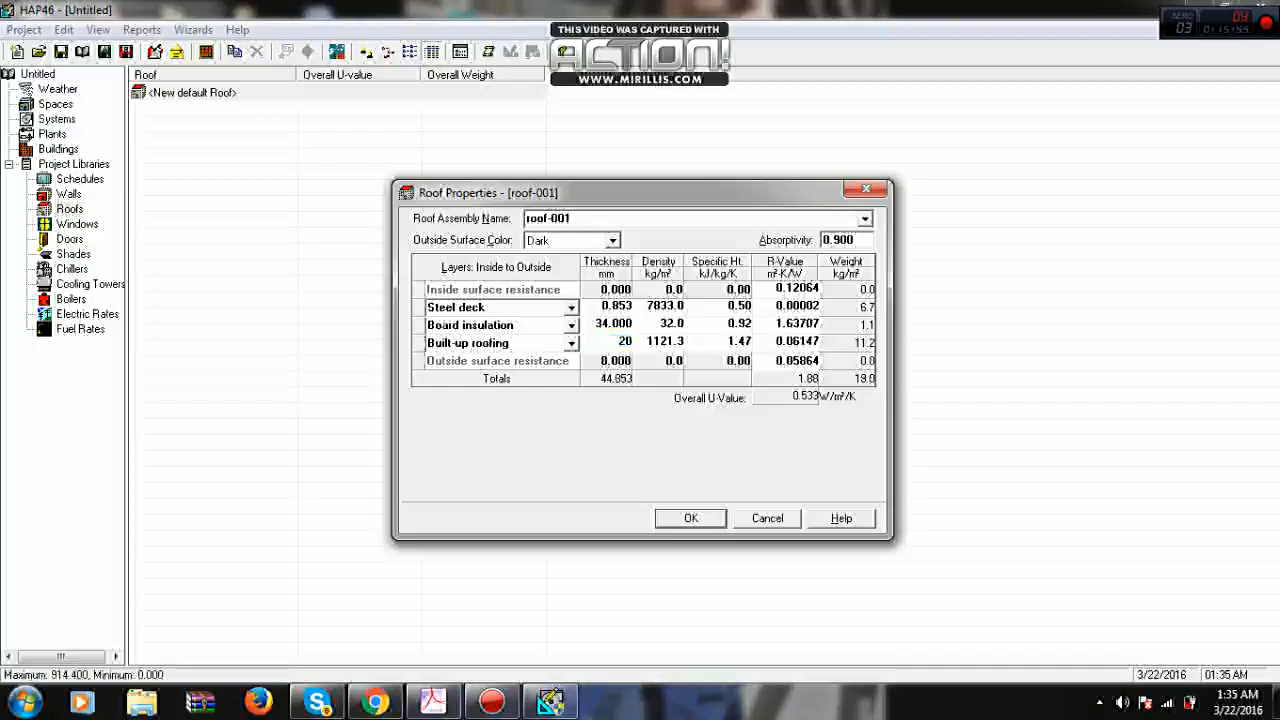
key("Return")
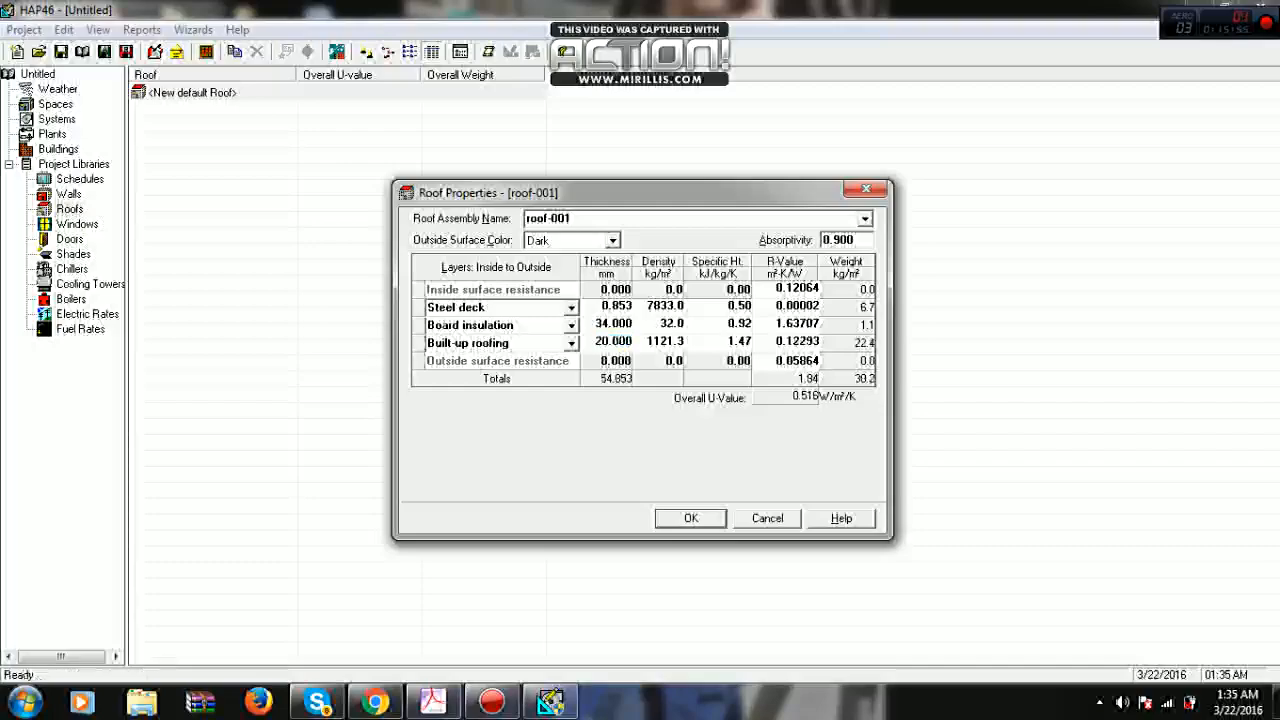
- Set the built-up roofing layer's thickness to 15 mm and save roof-001 to the Roofs library
double_click(614, 342)
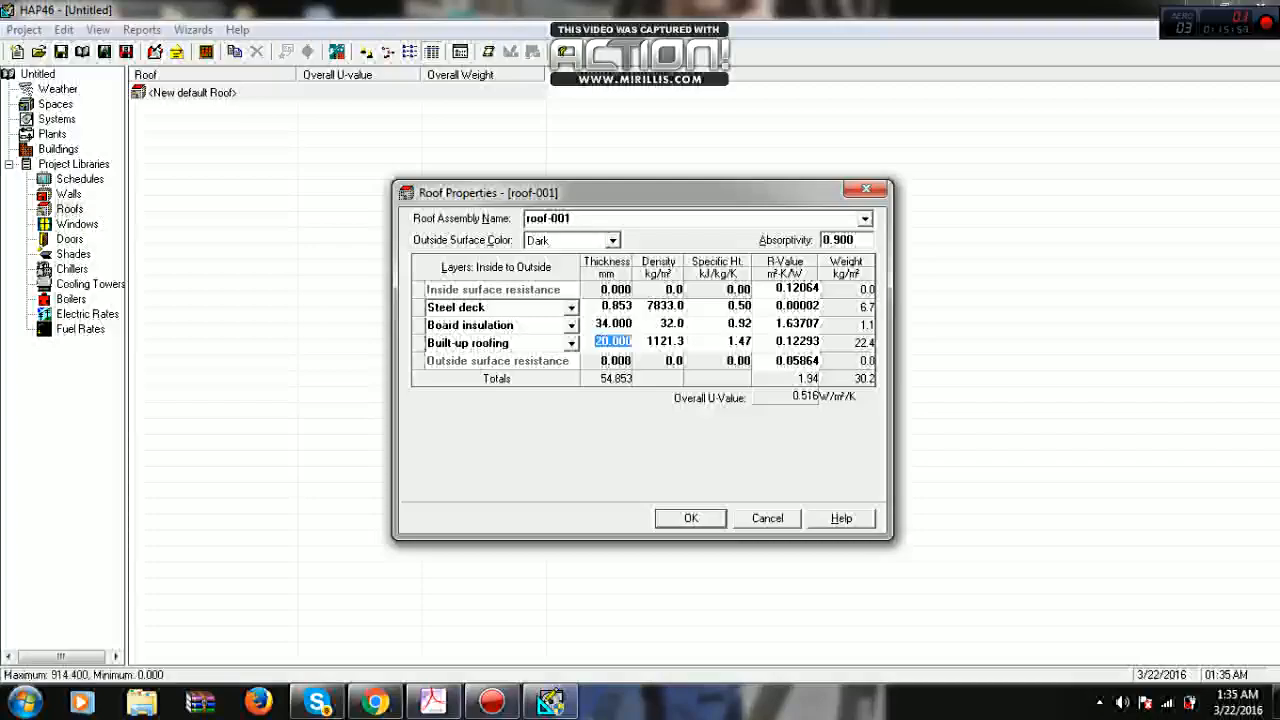
type("15")
key("Return")
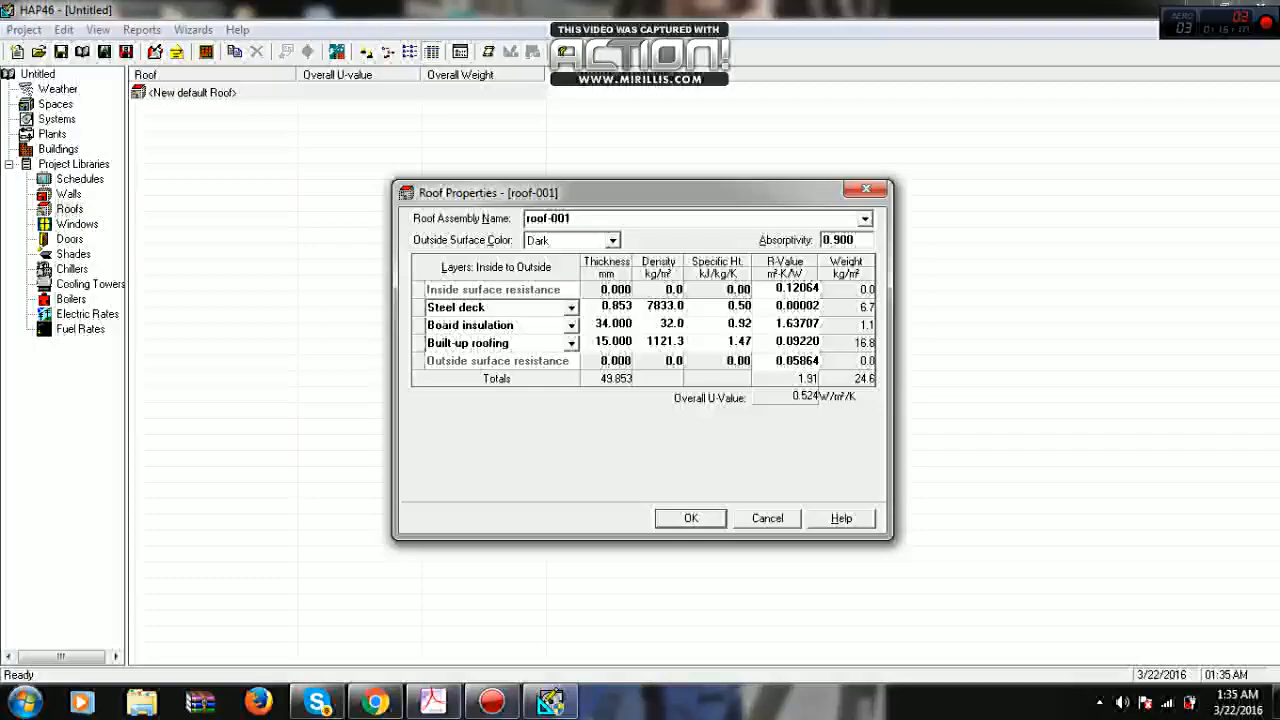
key("Return")
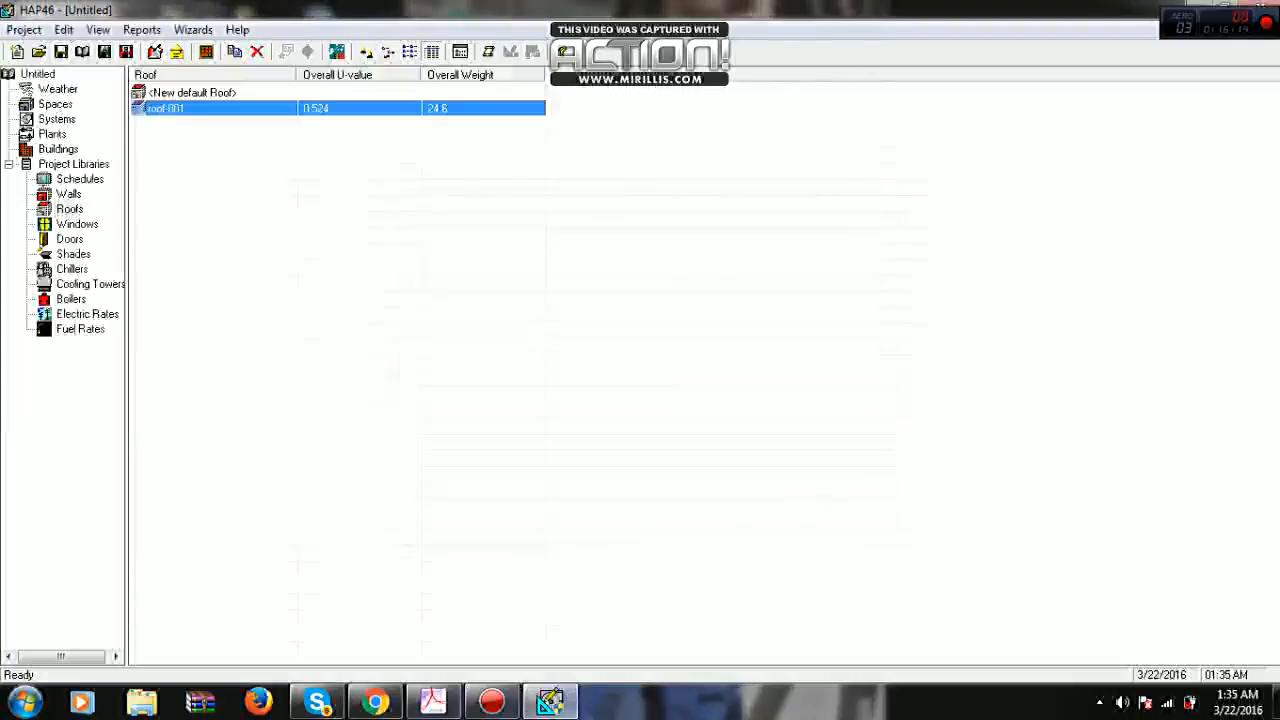
- Create a new window from the default entry, 1.00 m high and 1.00 m wide, and name it window-001
left_click(77, 224)
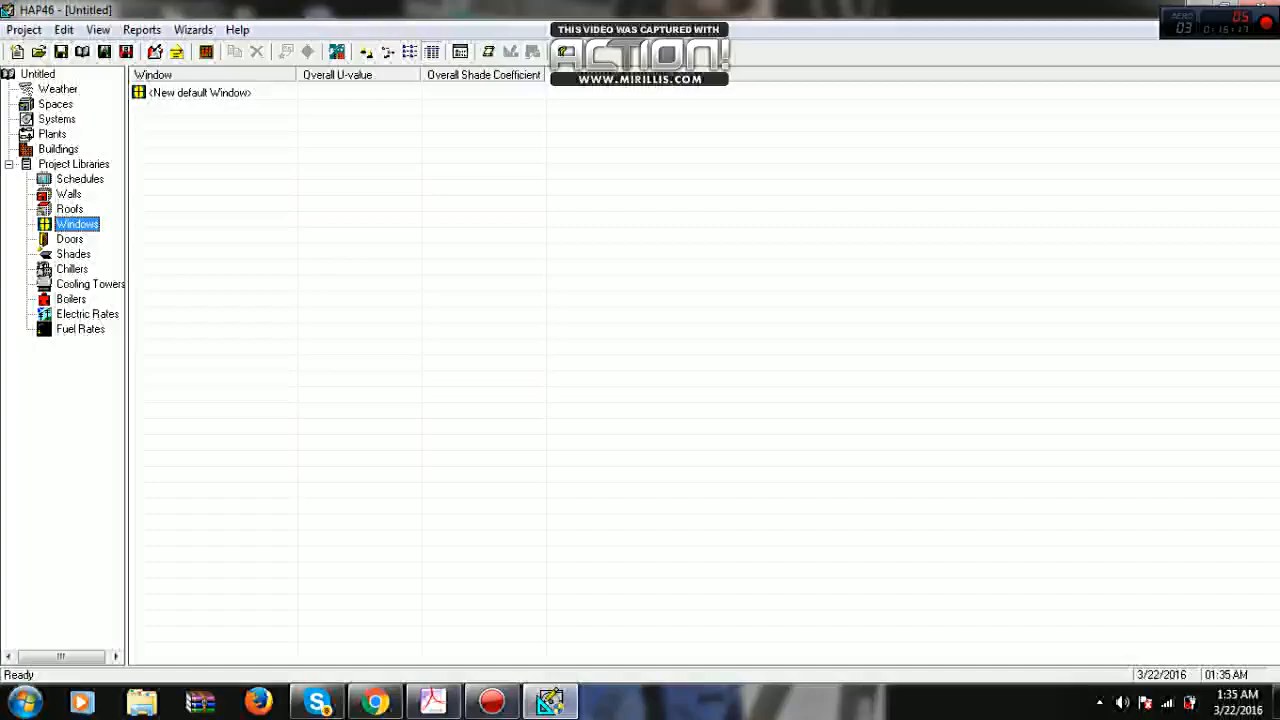
double_click(200, 93)
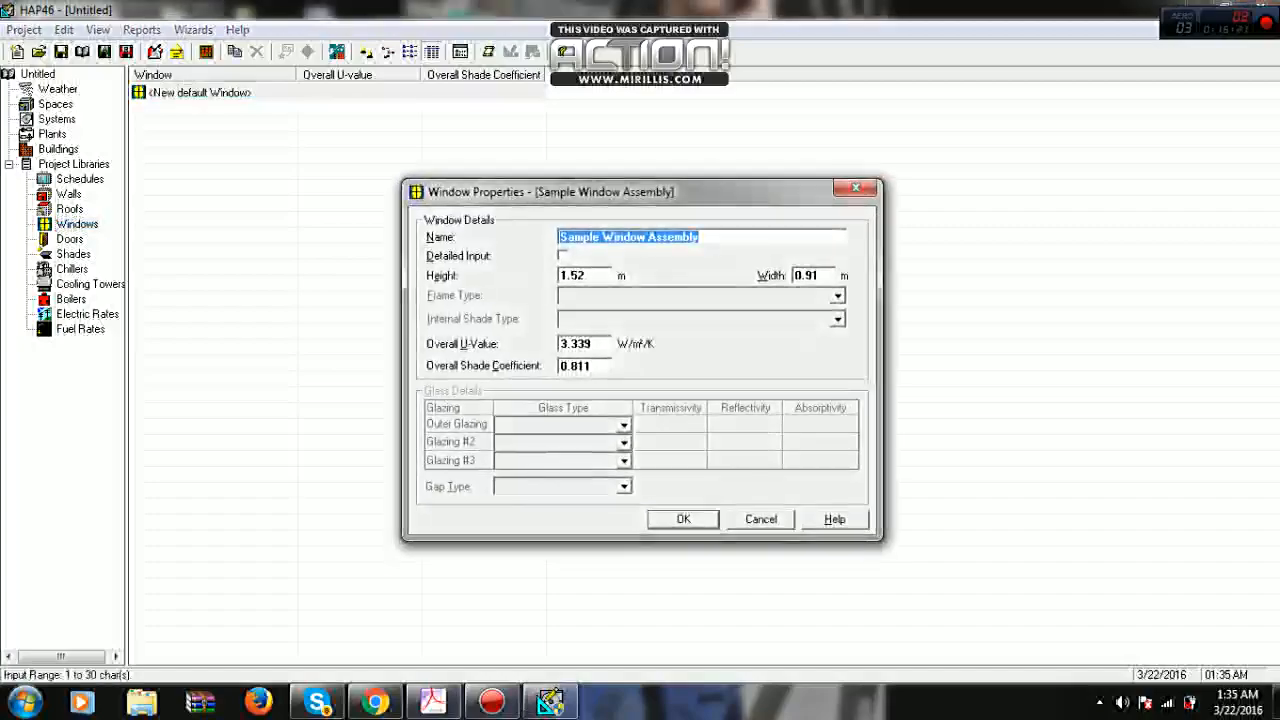
left_click(562, 275)
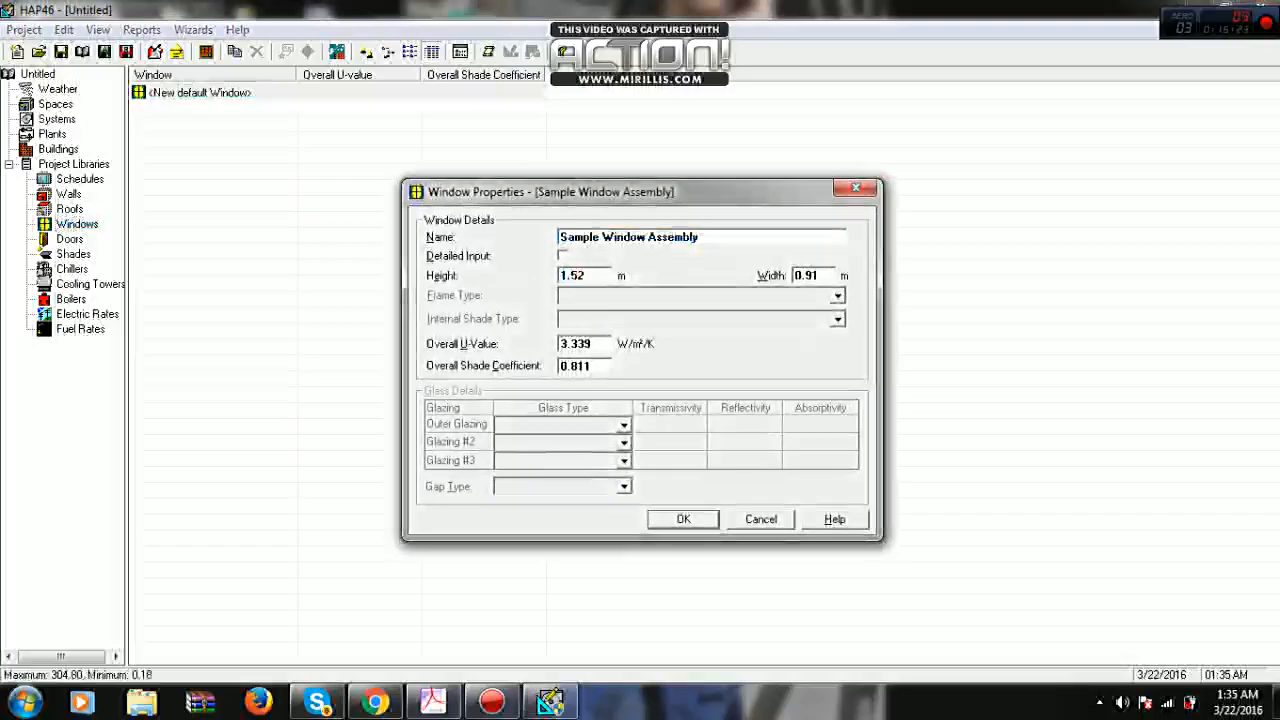
left_click_drag(562, 275, 587, 275)
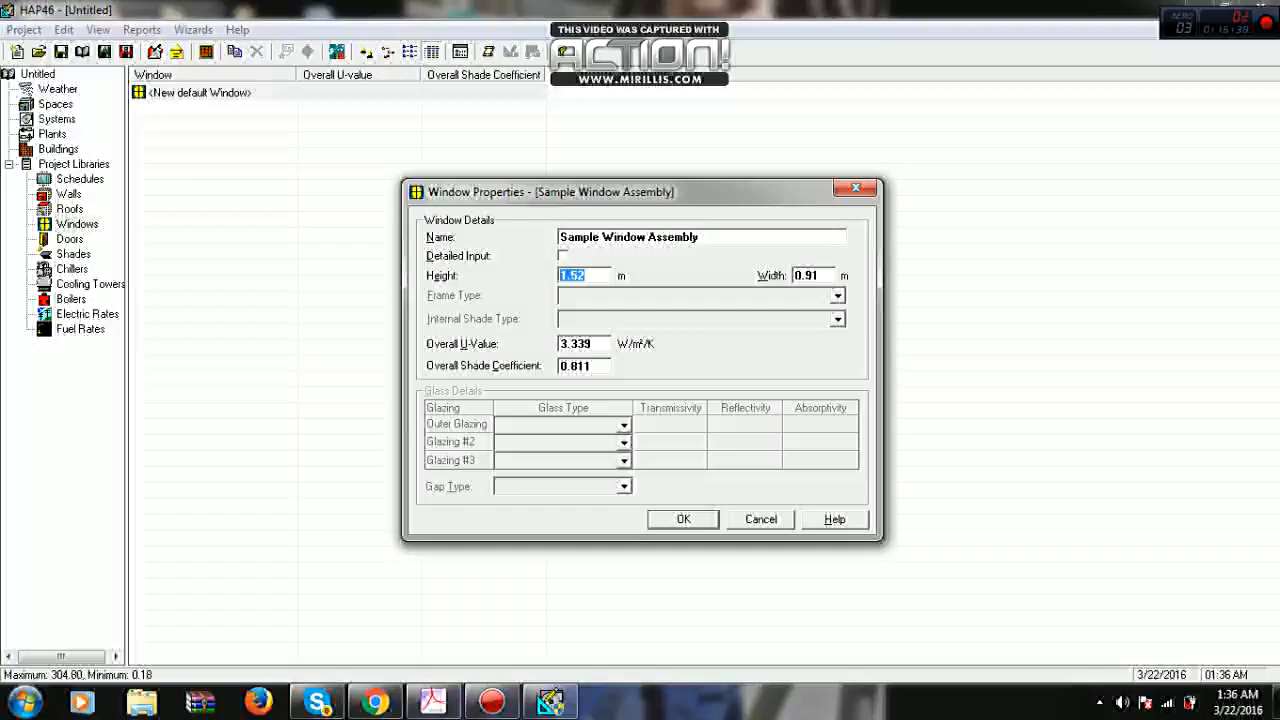
type("1.00")
key("Tab")
type("1")
key("Tab")
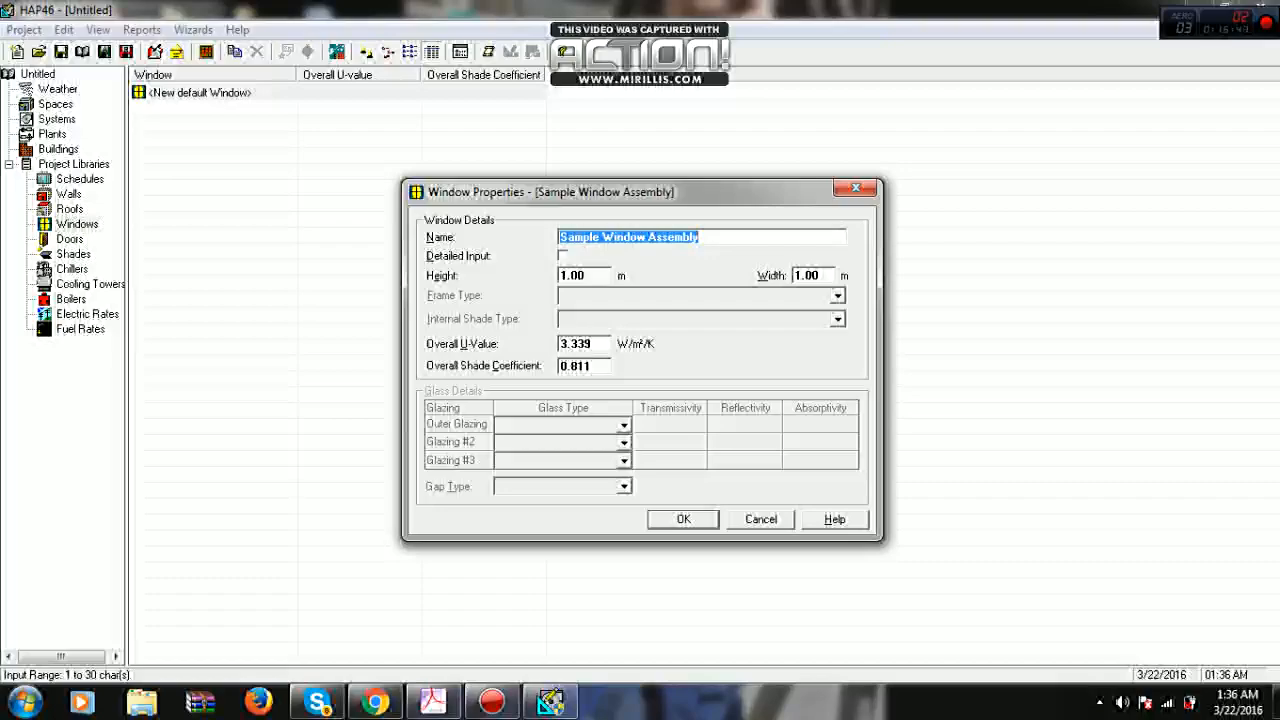
type("windo")
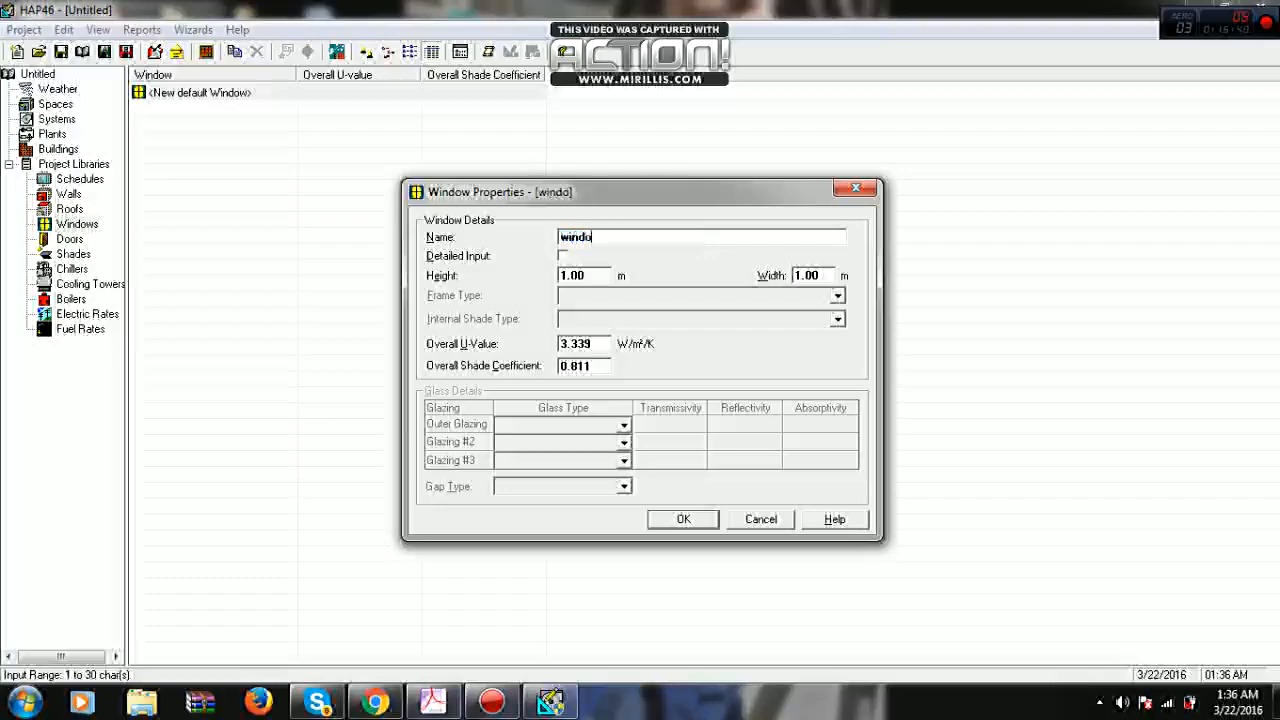
type("w-001")
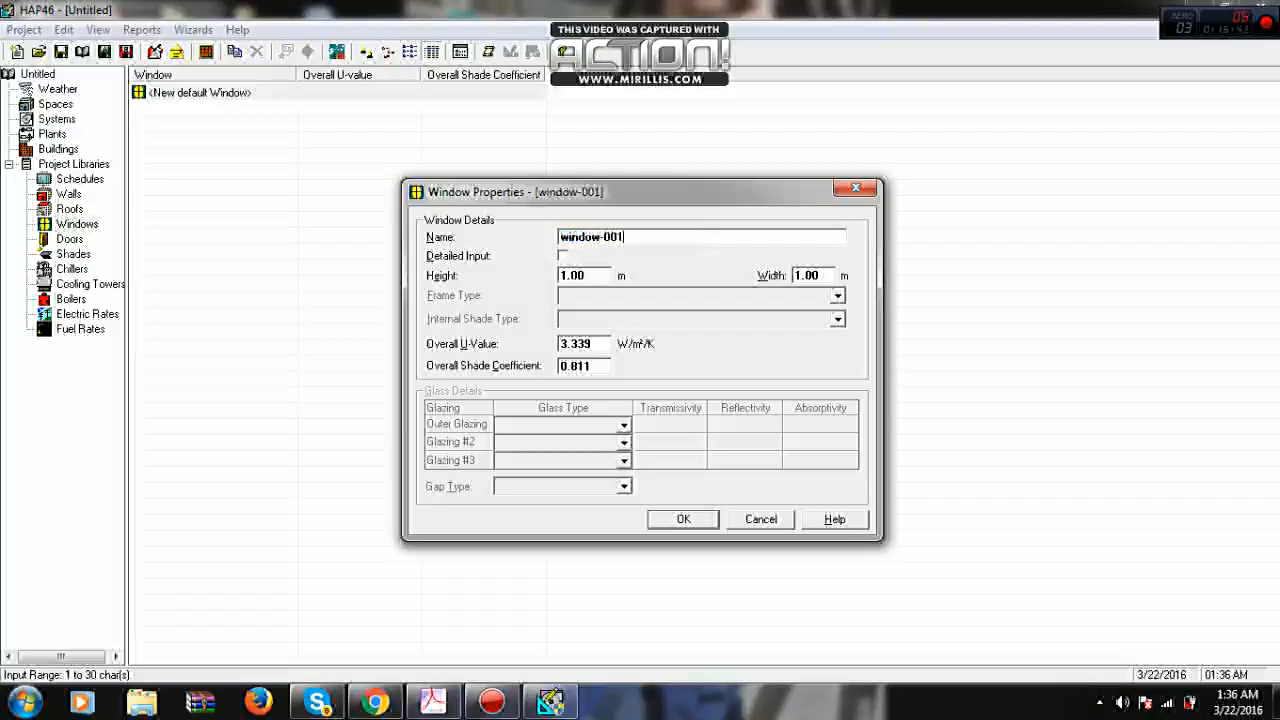
- Set the window's overall U-value to 2.1 W/m²/K and its overall shade coefficient to 0.8, and save it
double_click(576, 344)
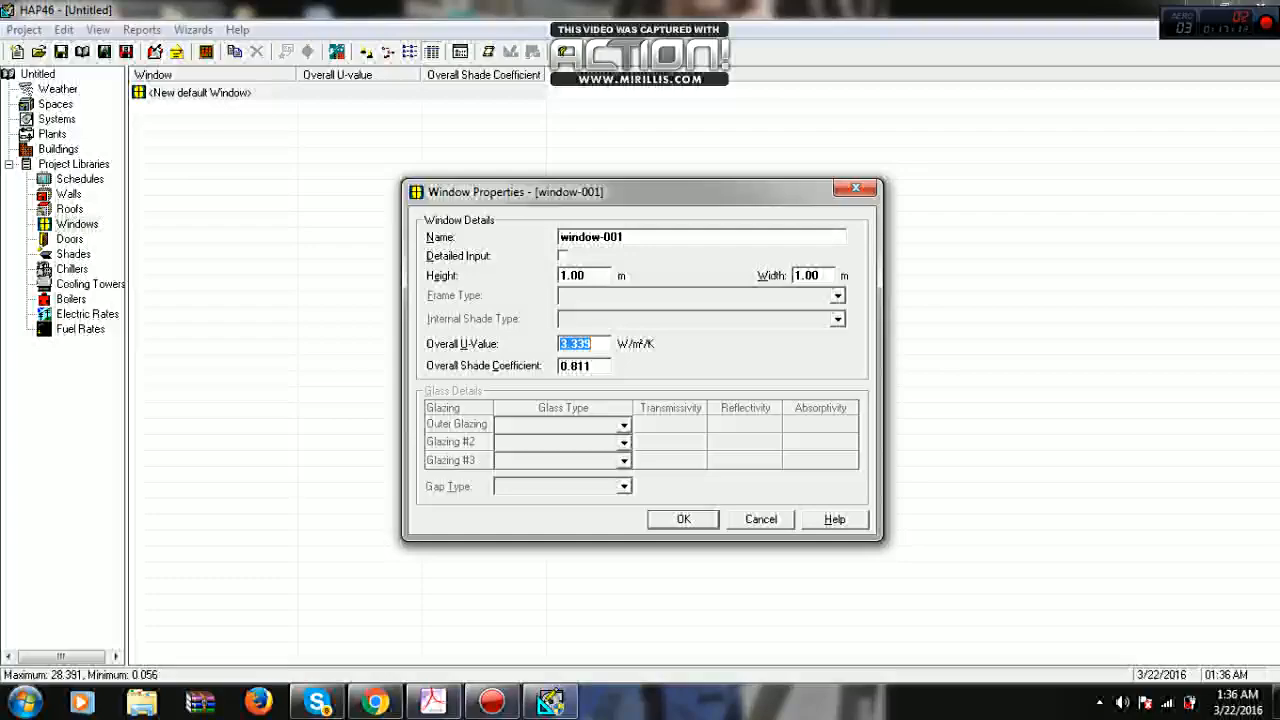
type("2.1")
key("Tab")
type("0.8")
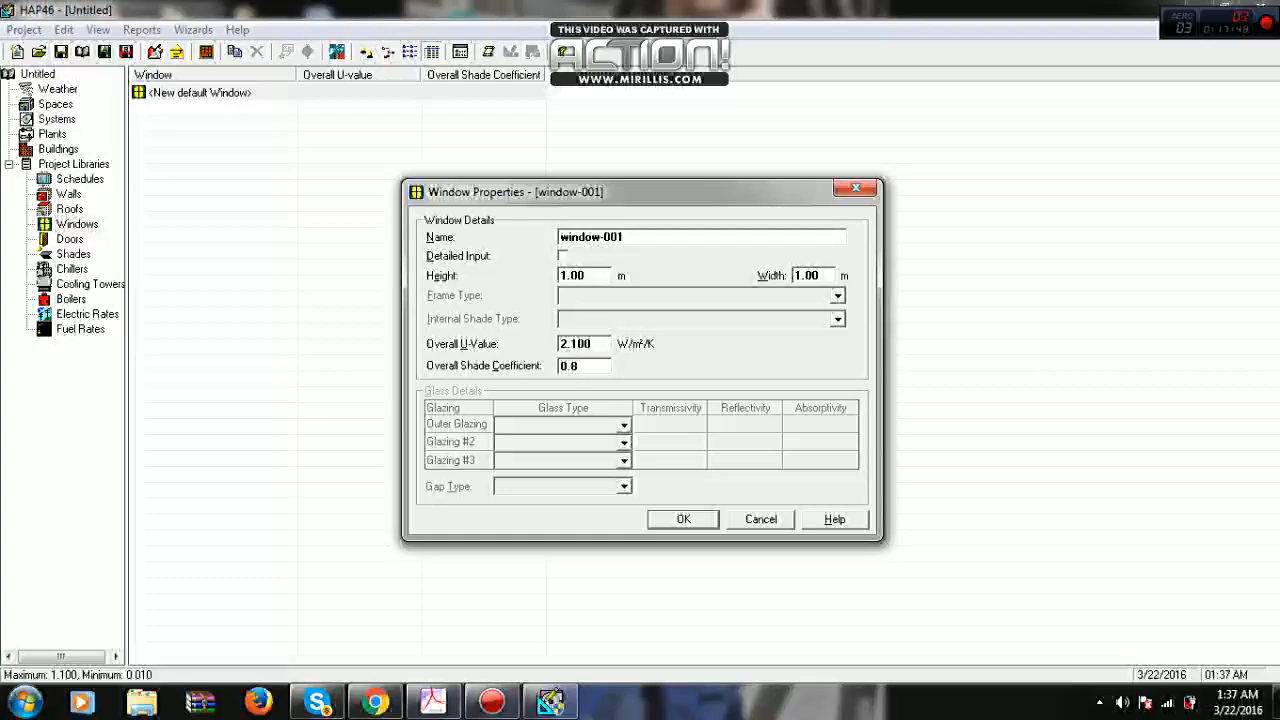
key("Return")
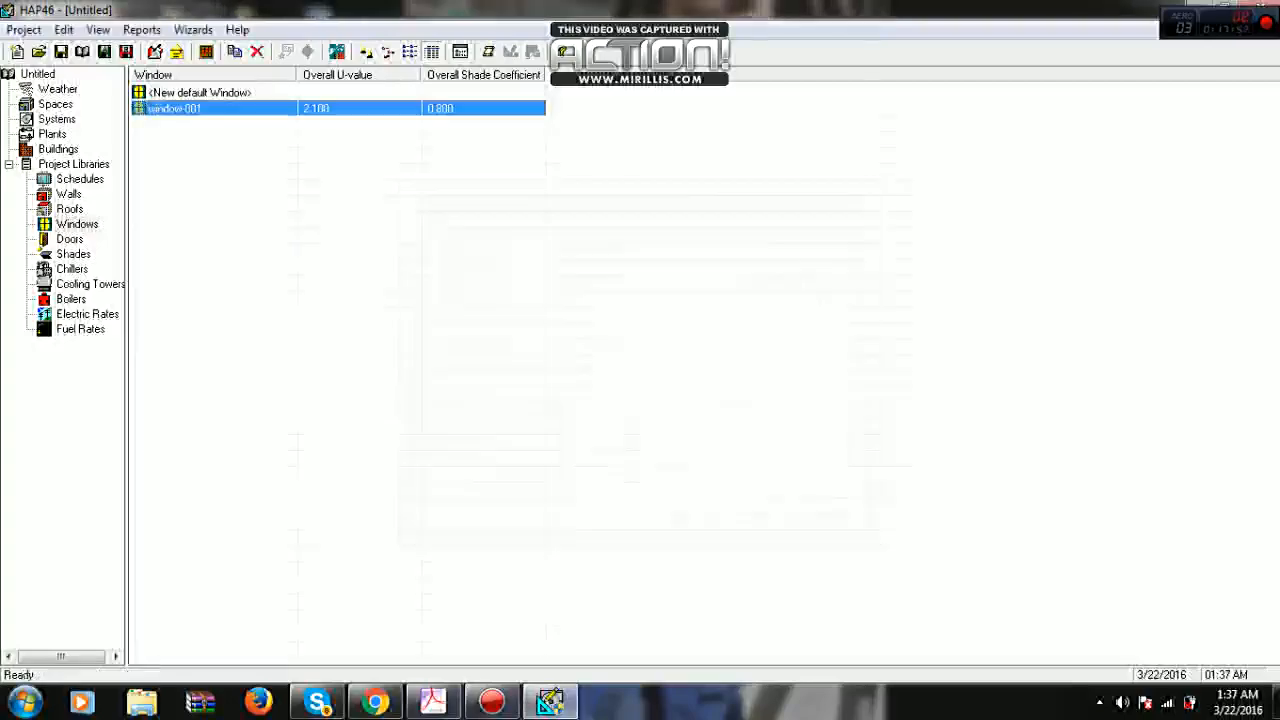
- Review the saved entries in the Walls, Roofs and Windows libraries
left_click(69, 194)
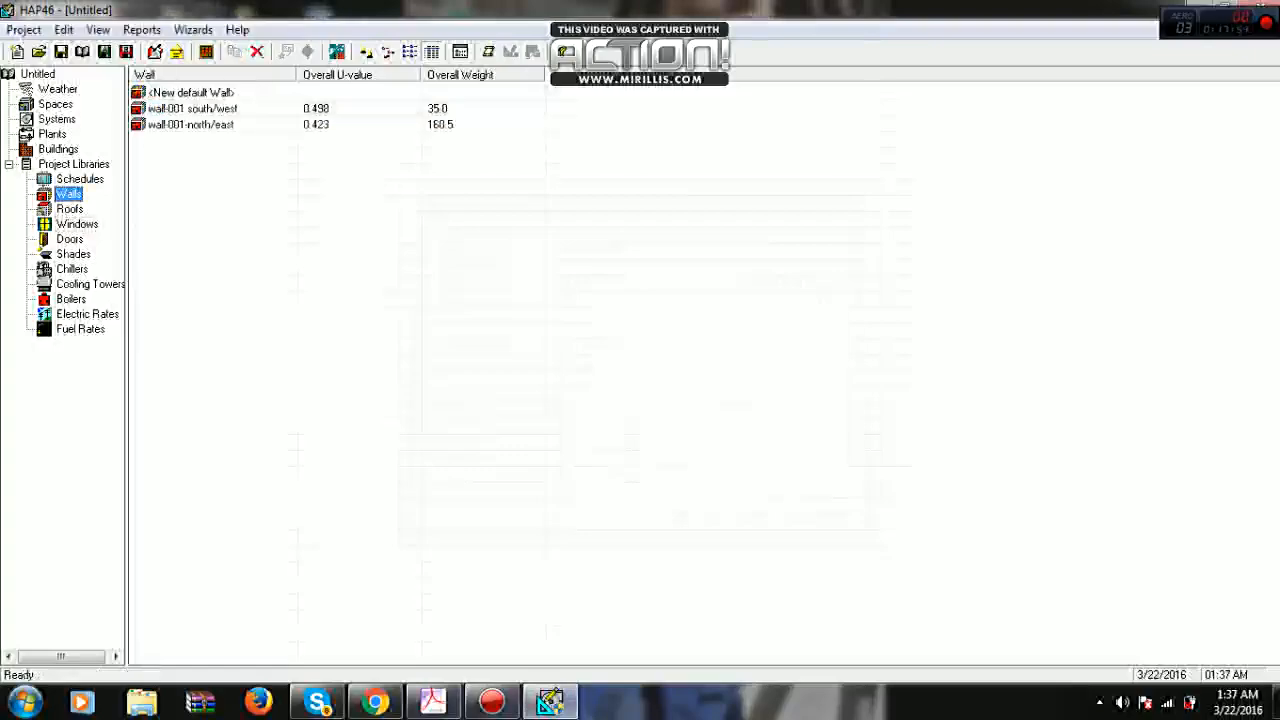
left_click(70, 209)
left_click(77, 224)
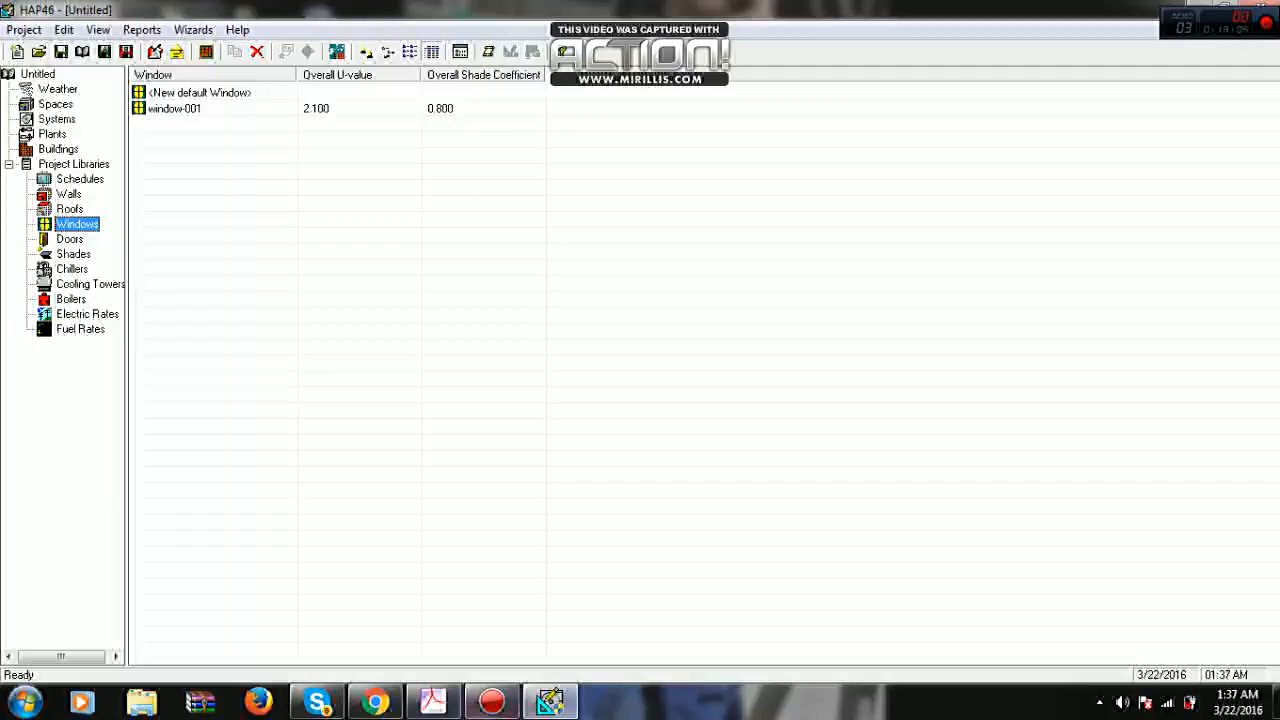
- Check the tutorial outline in HAP.pdf in Adobe Acrobat and return to the HAP project
left_click(432, 702)
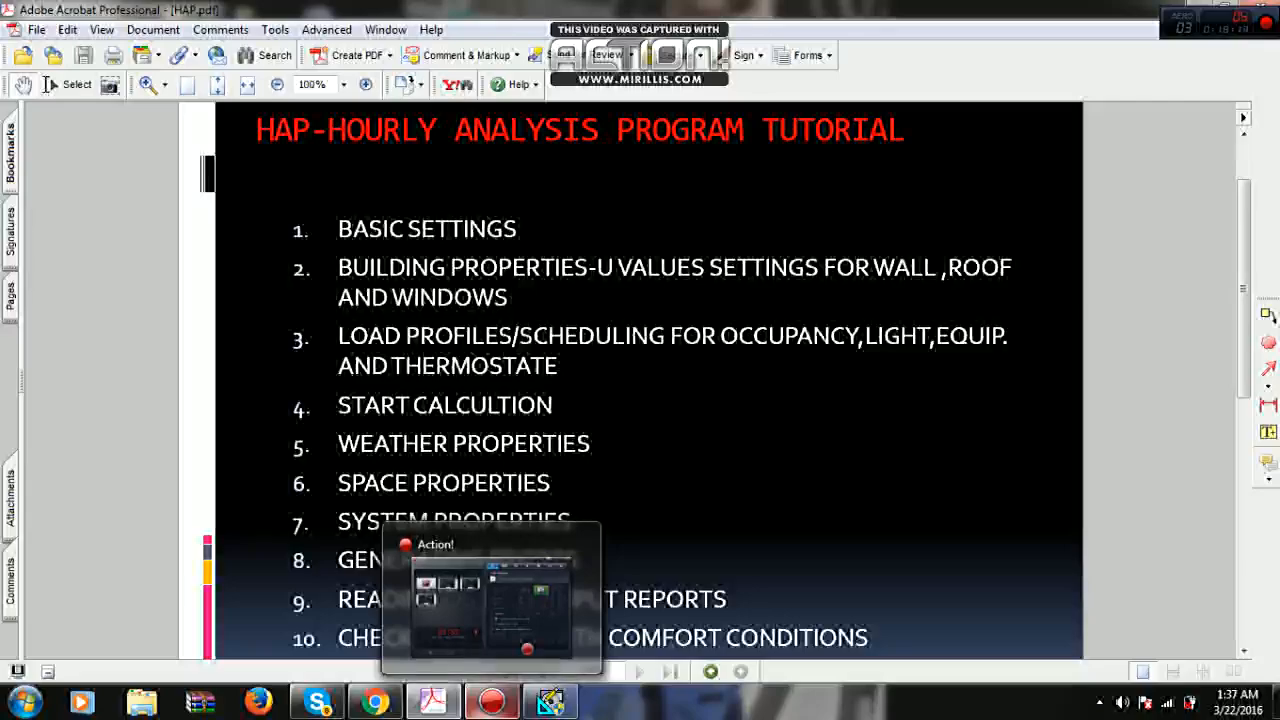
left_click(491, 706)
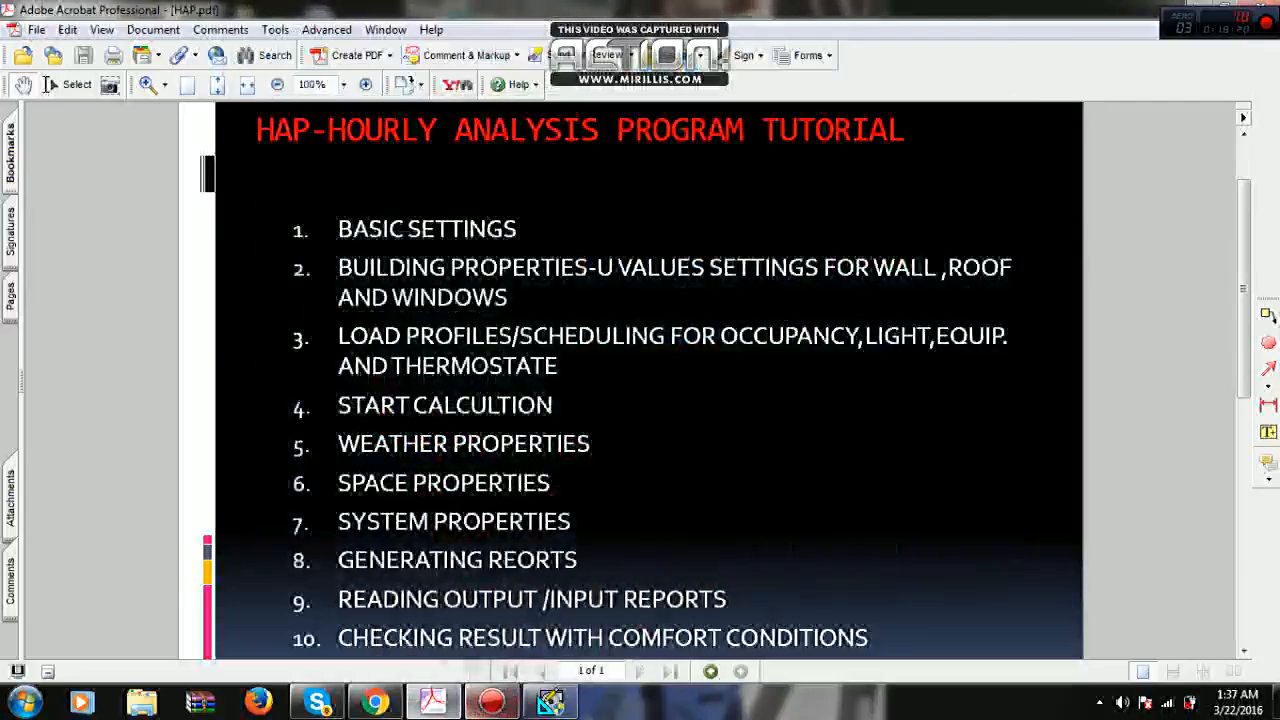
left_click(550, 702)
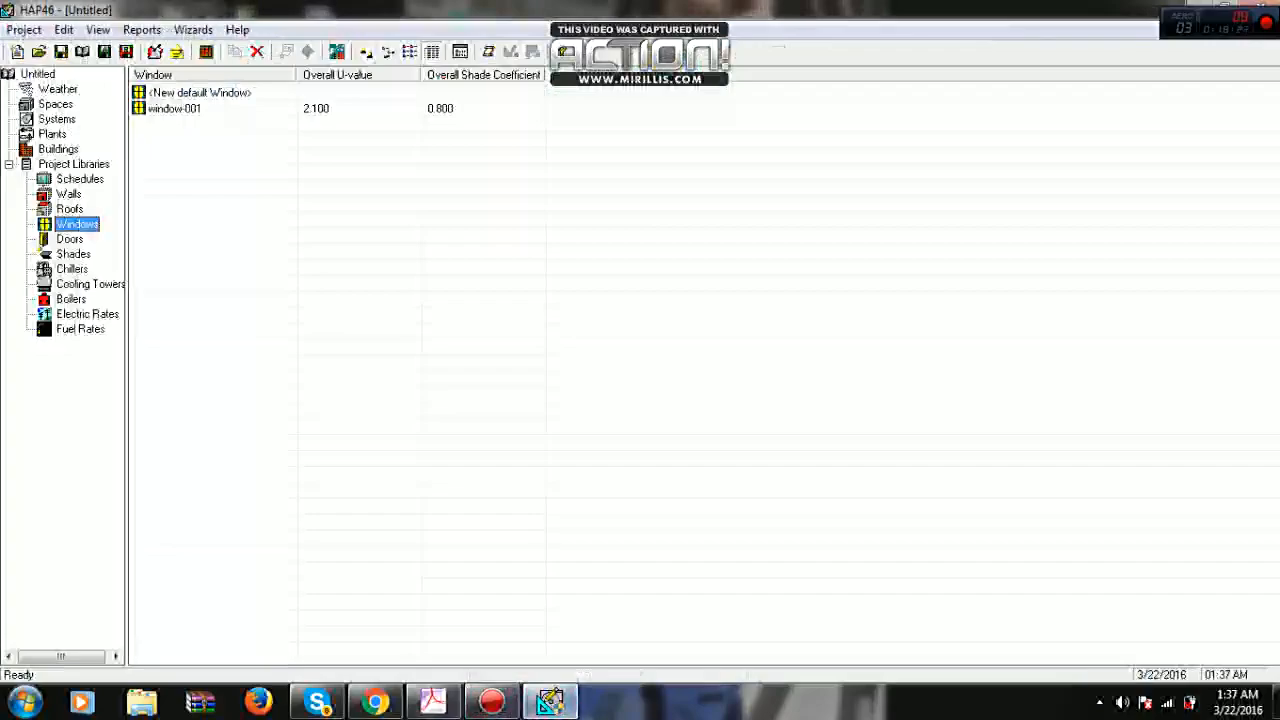
- Examine the overall U-values of the wall, roof and window assemblies listed in the project libraries
left_click(69, 194)
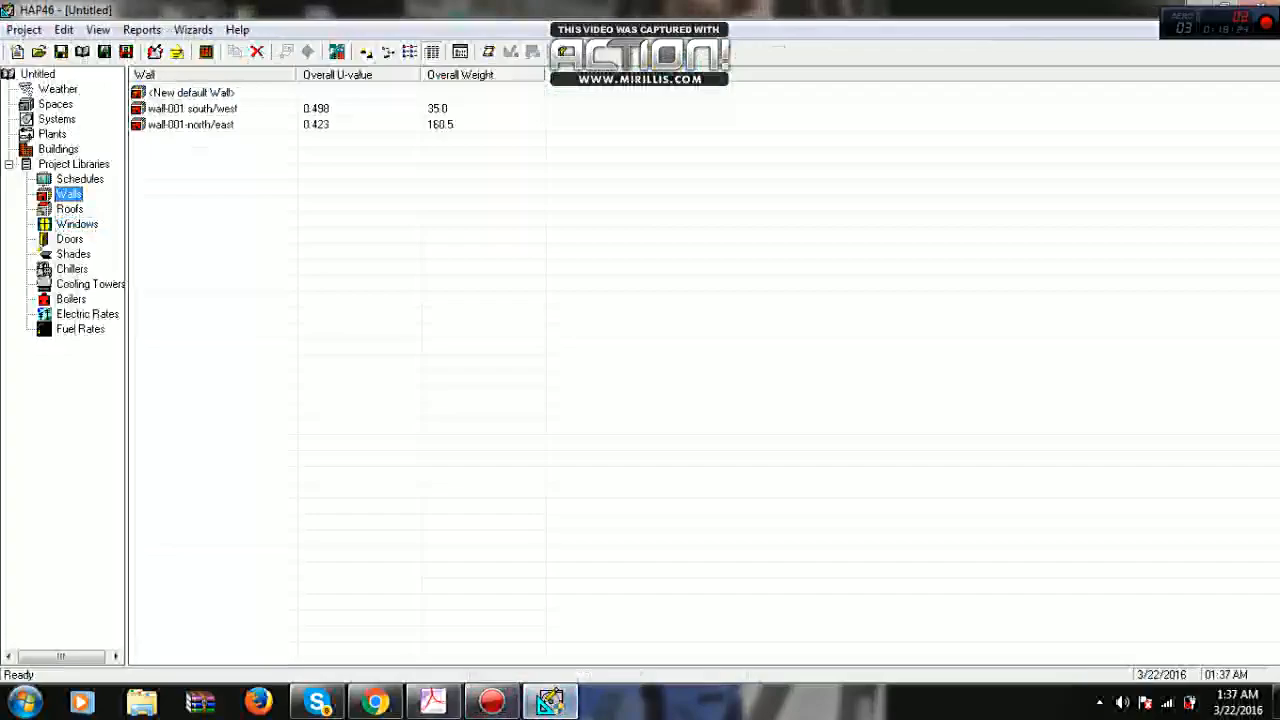
left_click(69, 209)
left_click(77, 224)
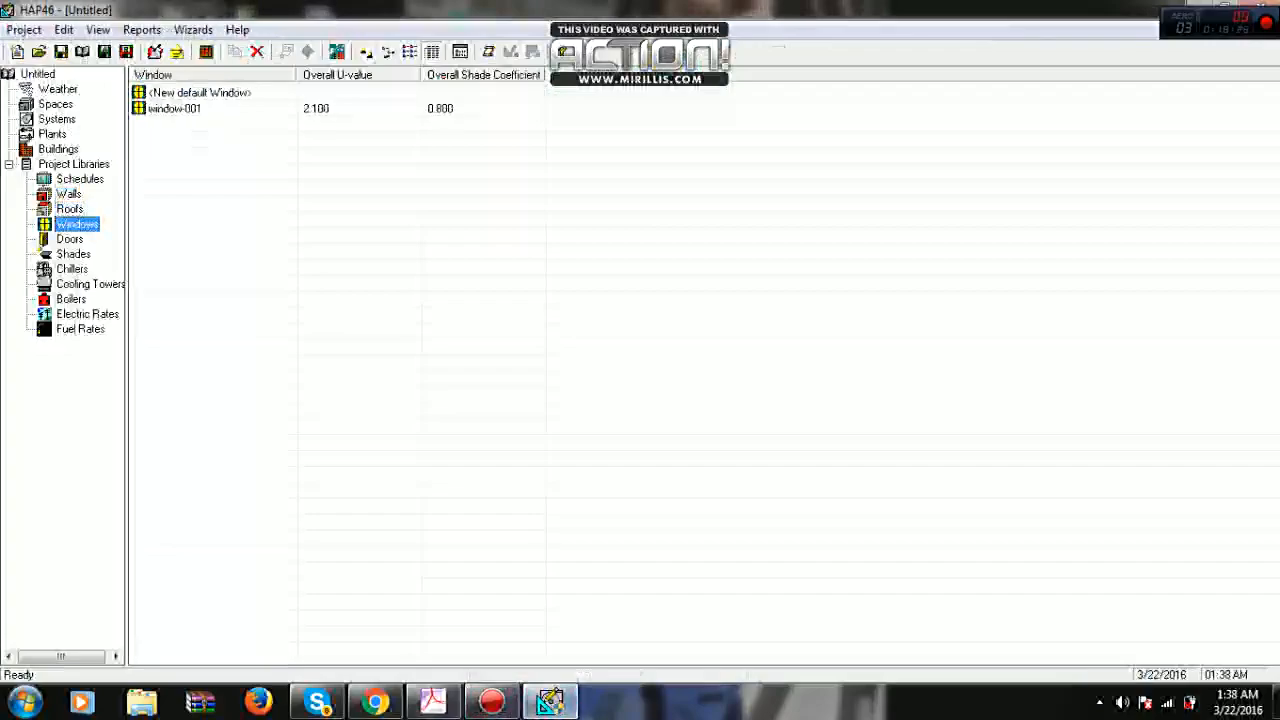
left_click(69, 194)
left_click(69, 209)
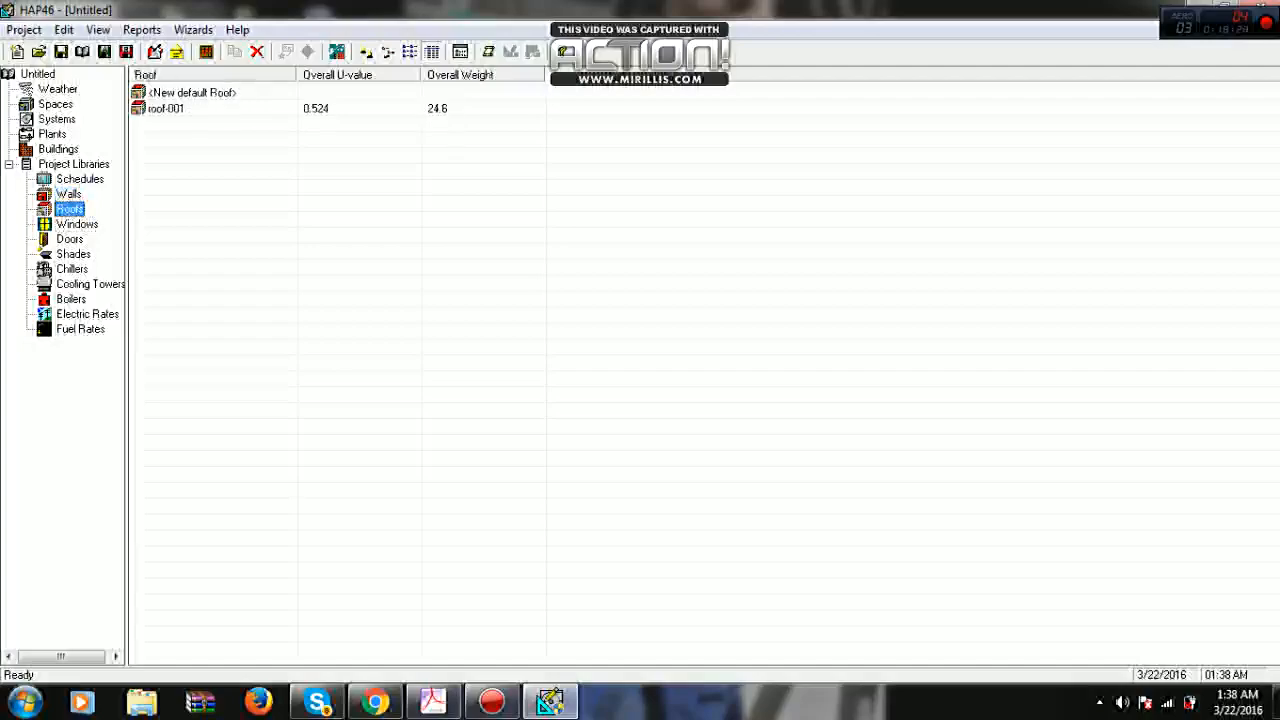
left_click(77, 224)
left_click(69, 194)
left_click(69, 209)
left_click(77, 224)
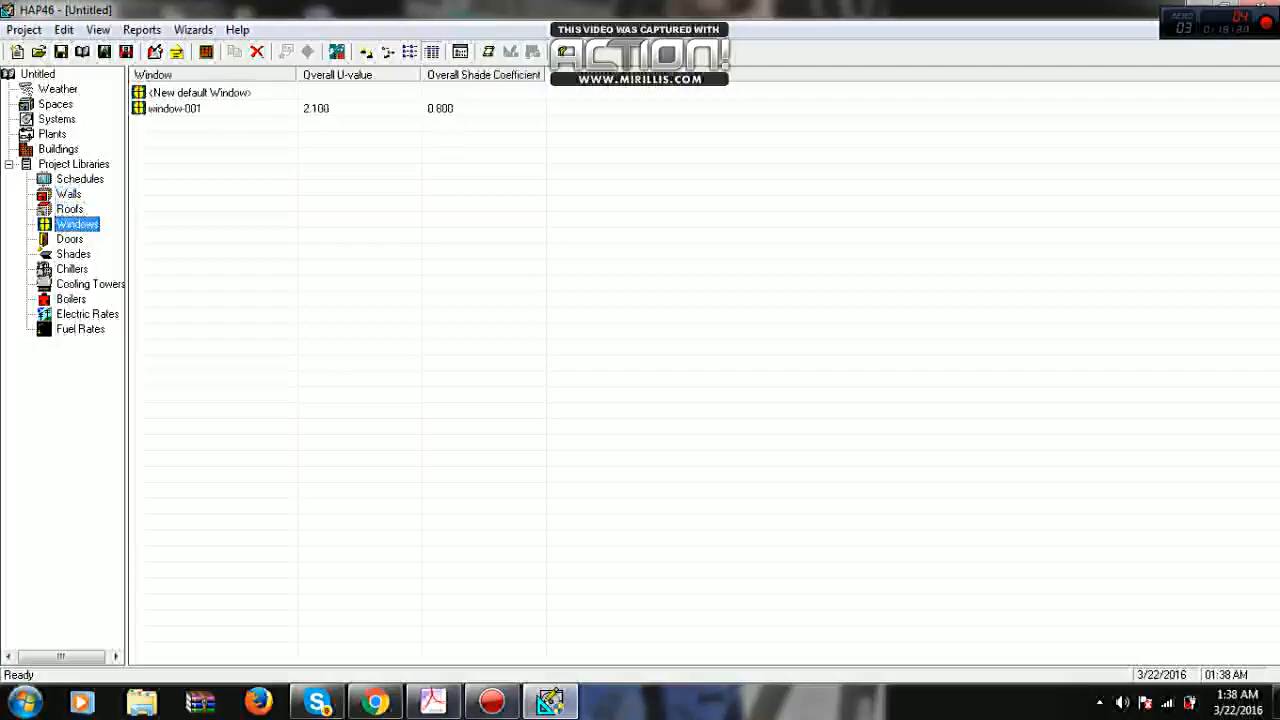
left_click(69, 194)
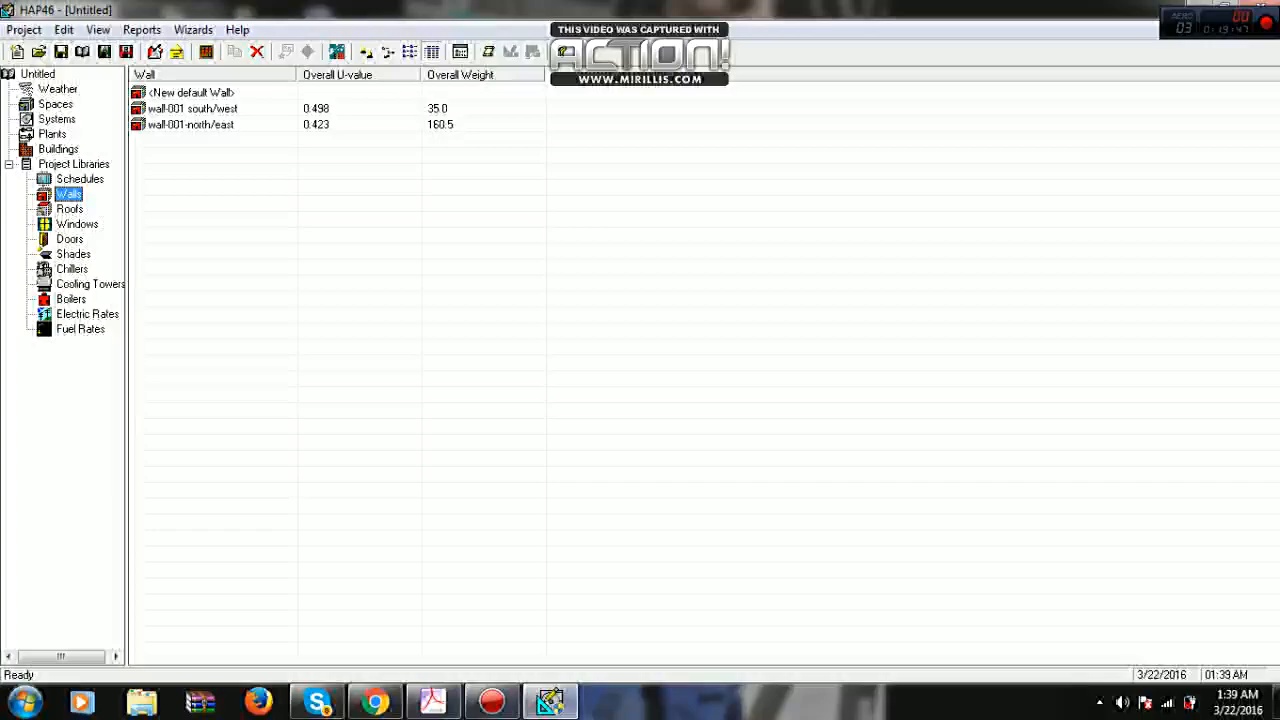
left_click(143, 124)
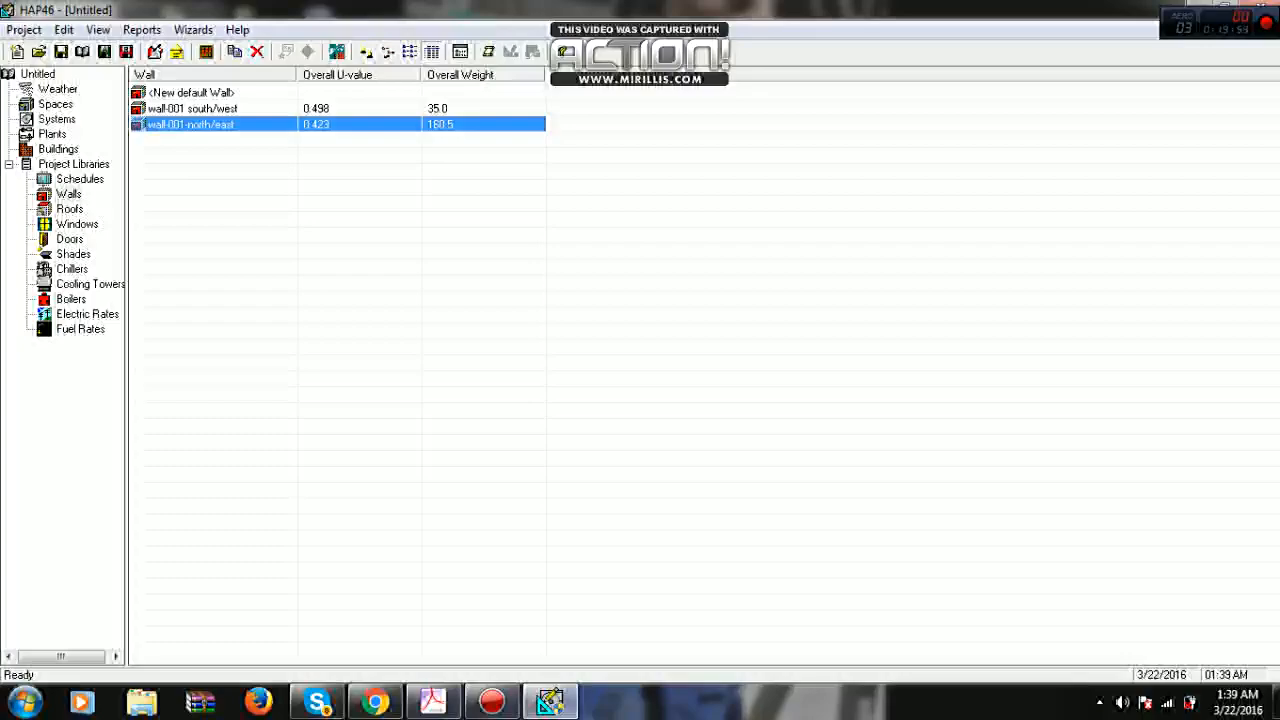
left_click(491, 700)
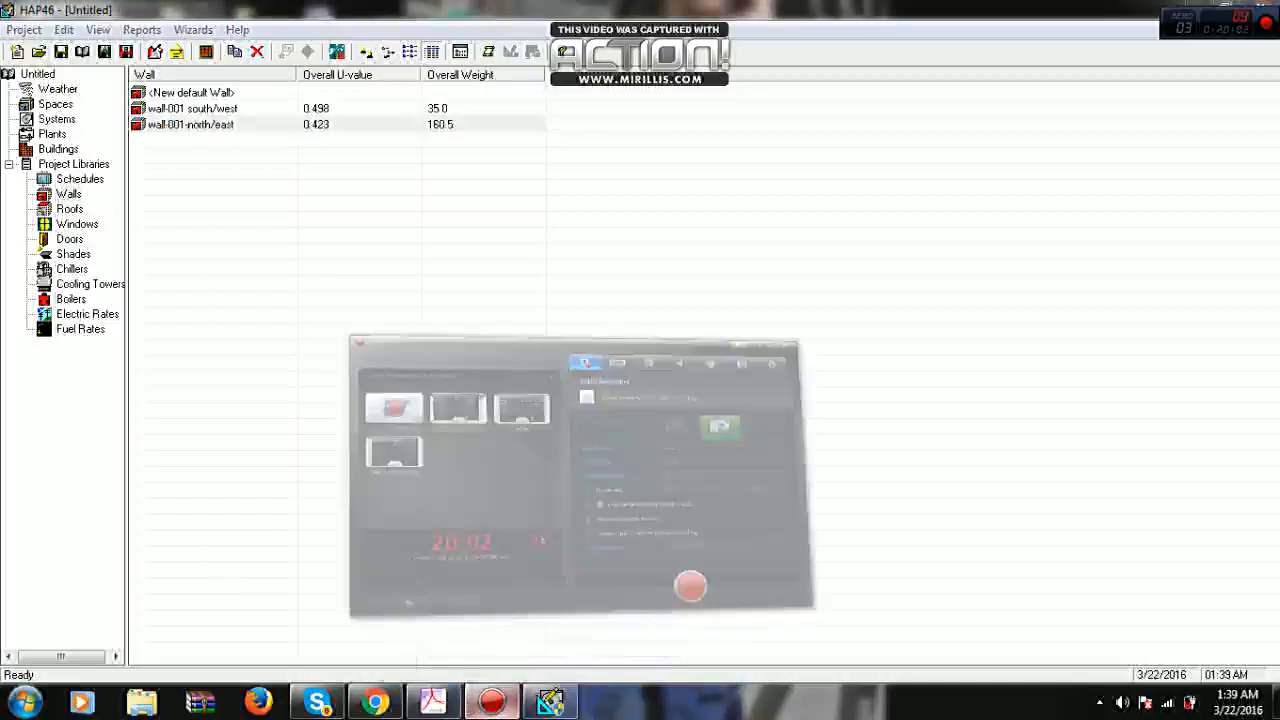